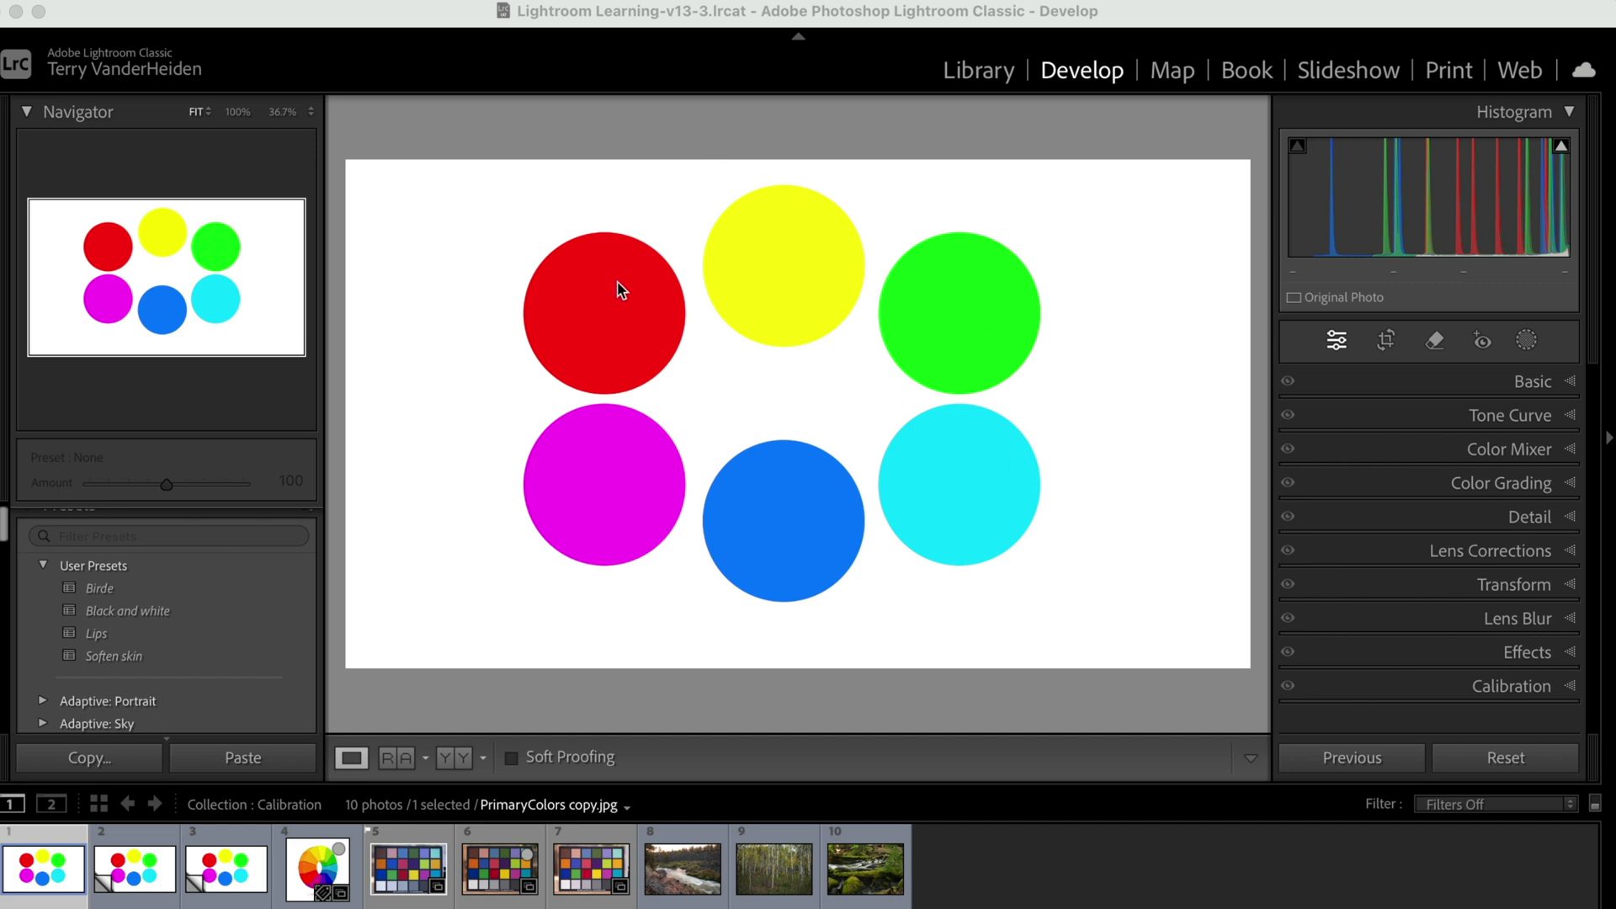
In the Basic panel's Presence section, set the circles photo to Vibrance +13 and Saturation +40
{"action": "left_click", "coordinate": [1548, 383]}
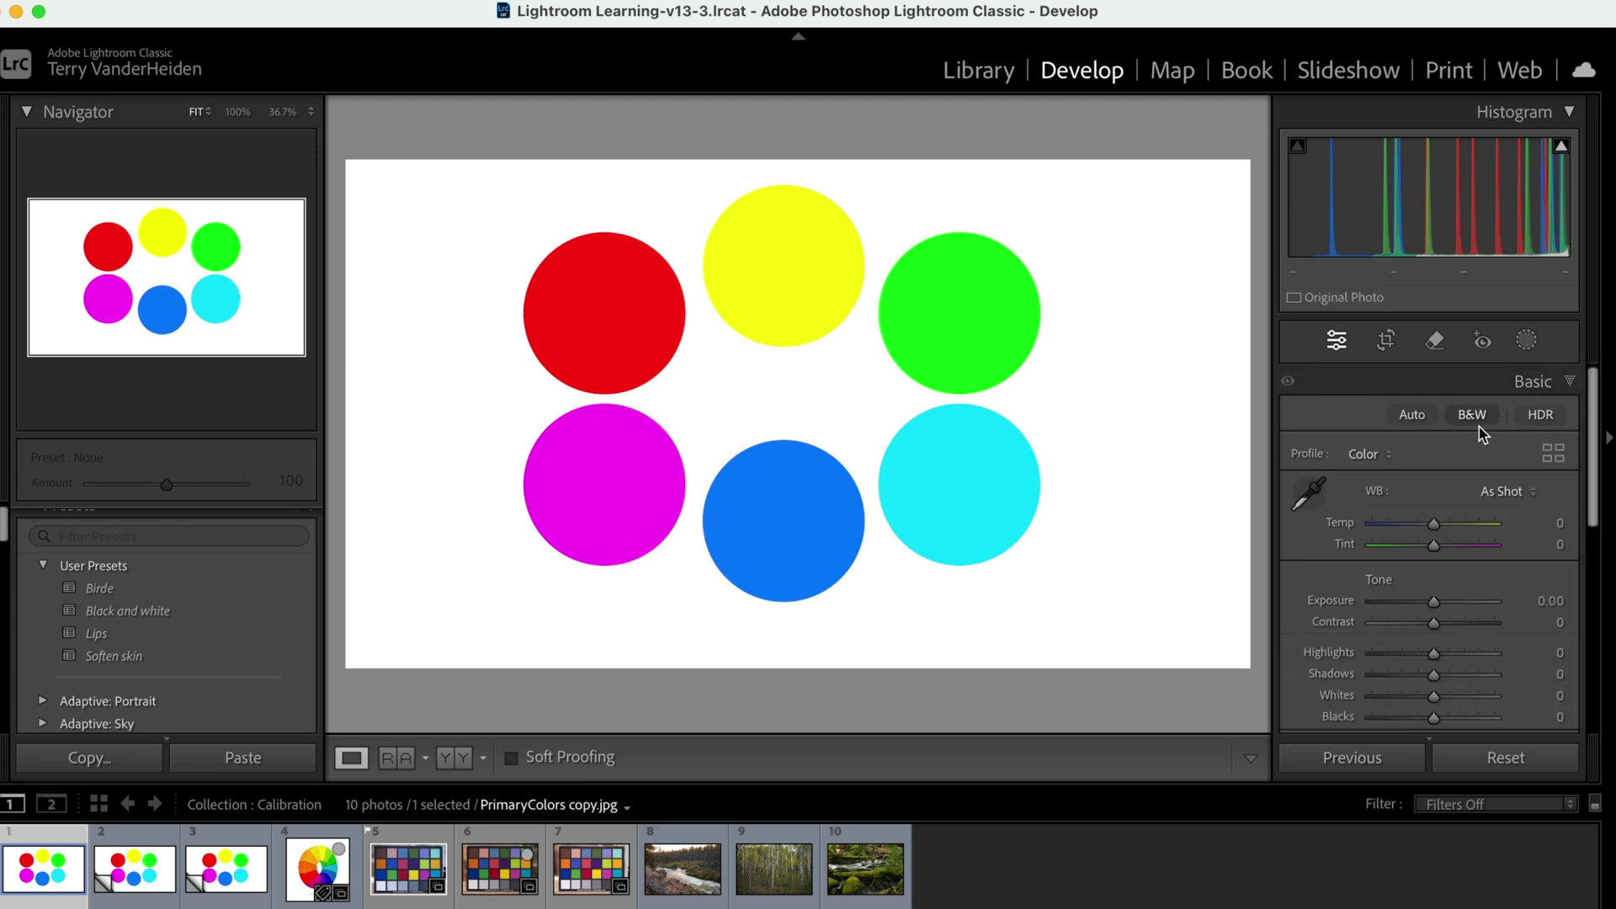
{"action": "scroll", "coordinate": [1435, 633], "scroll_direction": "down", "scroll_amount": 5}
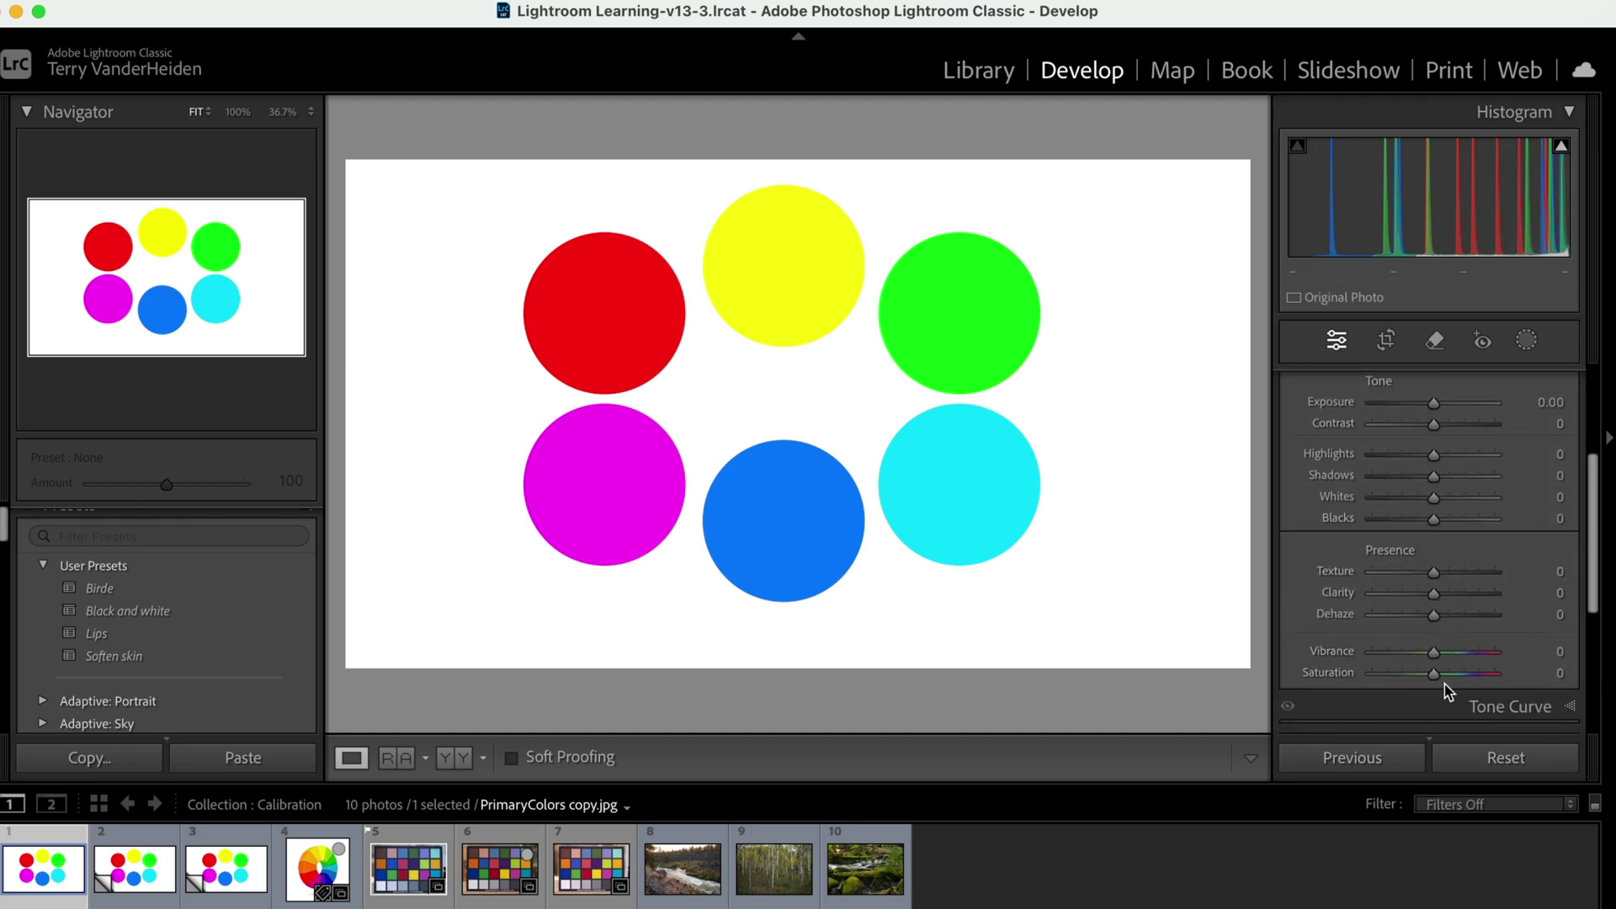
{"action": "mouse_move", "coordinate": [1443, 674]}
{"action": "left_mouse_down"}
{"action": "mouse_move", "coordinate": [1513, 679]}
{"action": "mouse_move", "coordinate": [1470, 684]}
{"action": "left_mouse_up"}
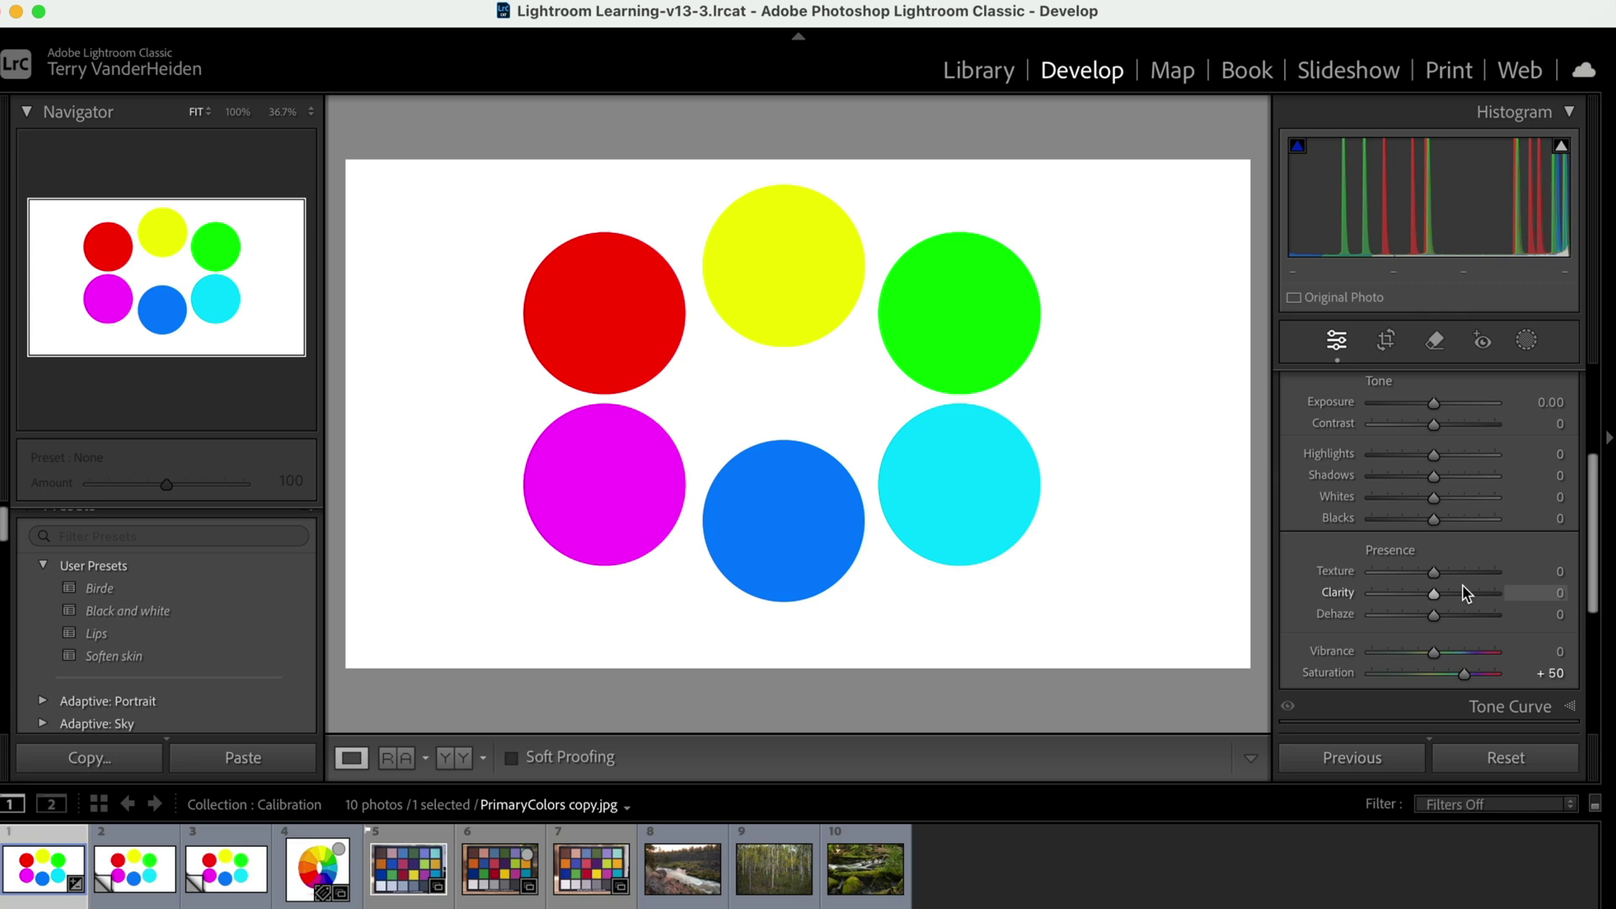
{"action": "left_click_drag", "start_coordinate": [1433, 655], "coordinate": [1461, 679]}
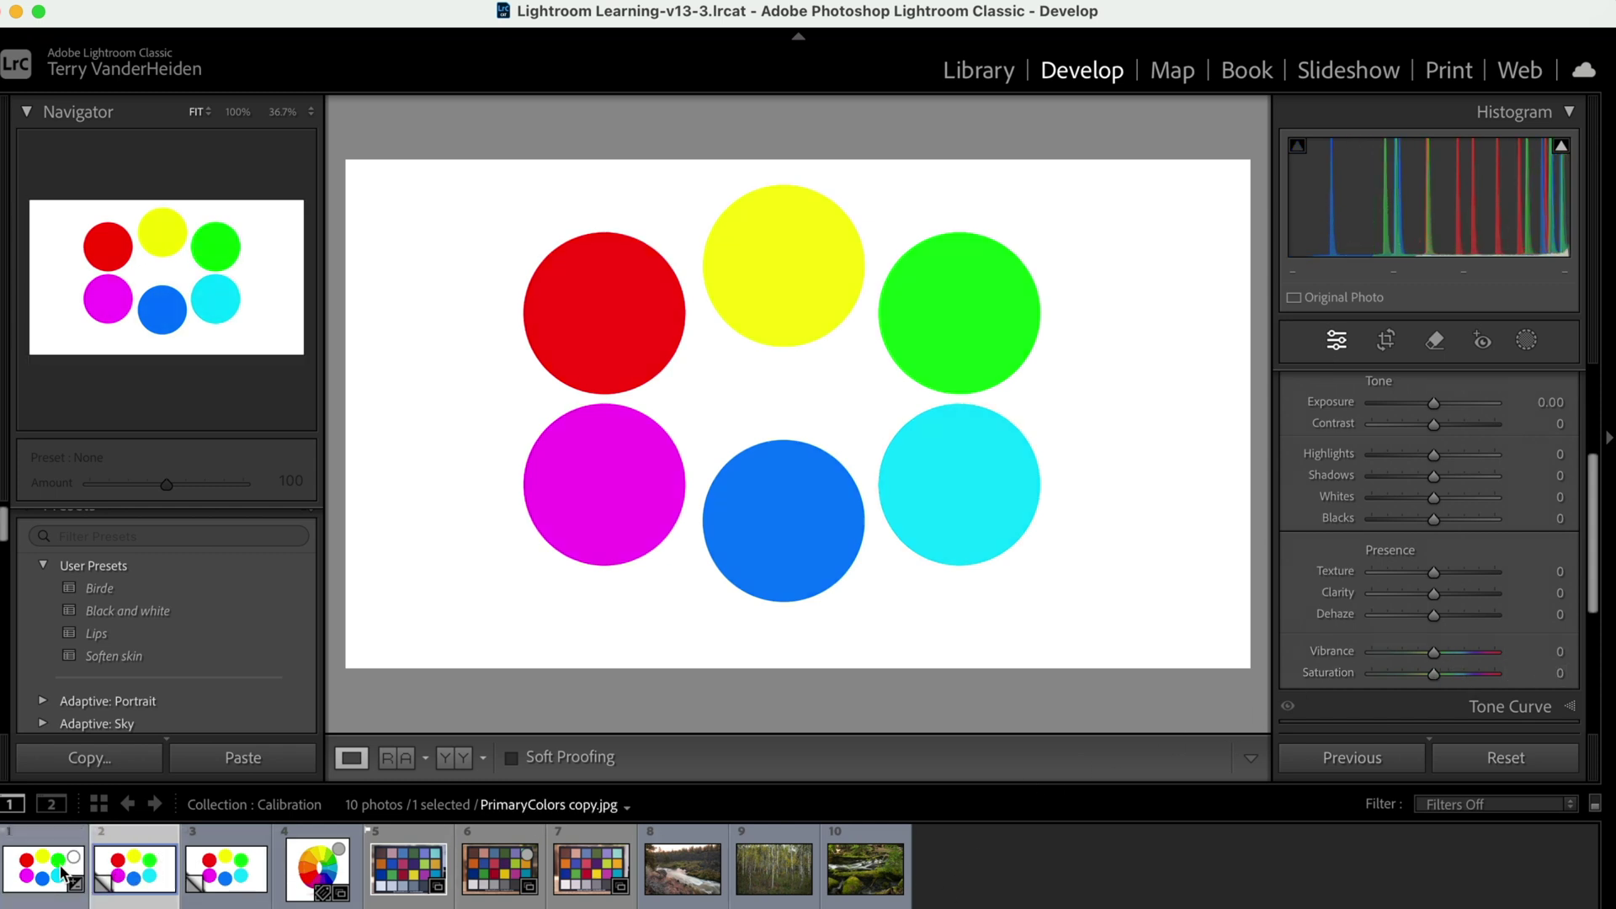
Reset the Basic adjustments, select the circles copy, and show its Calibration panel instead of Basic
{"action": "left_click", "coordinate": [1520, 760]}
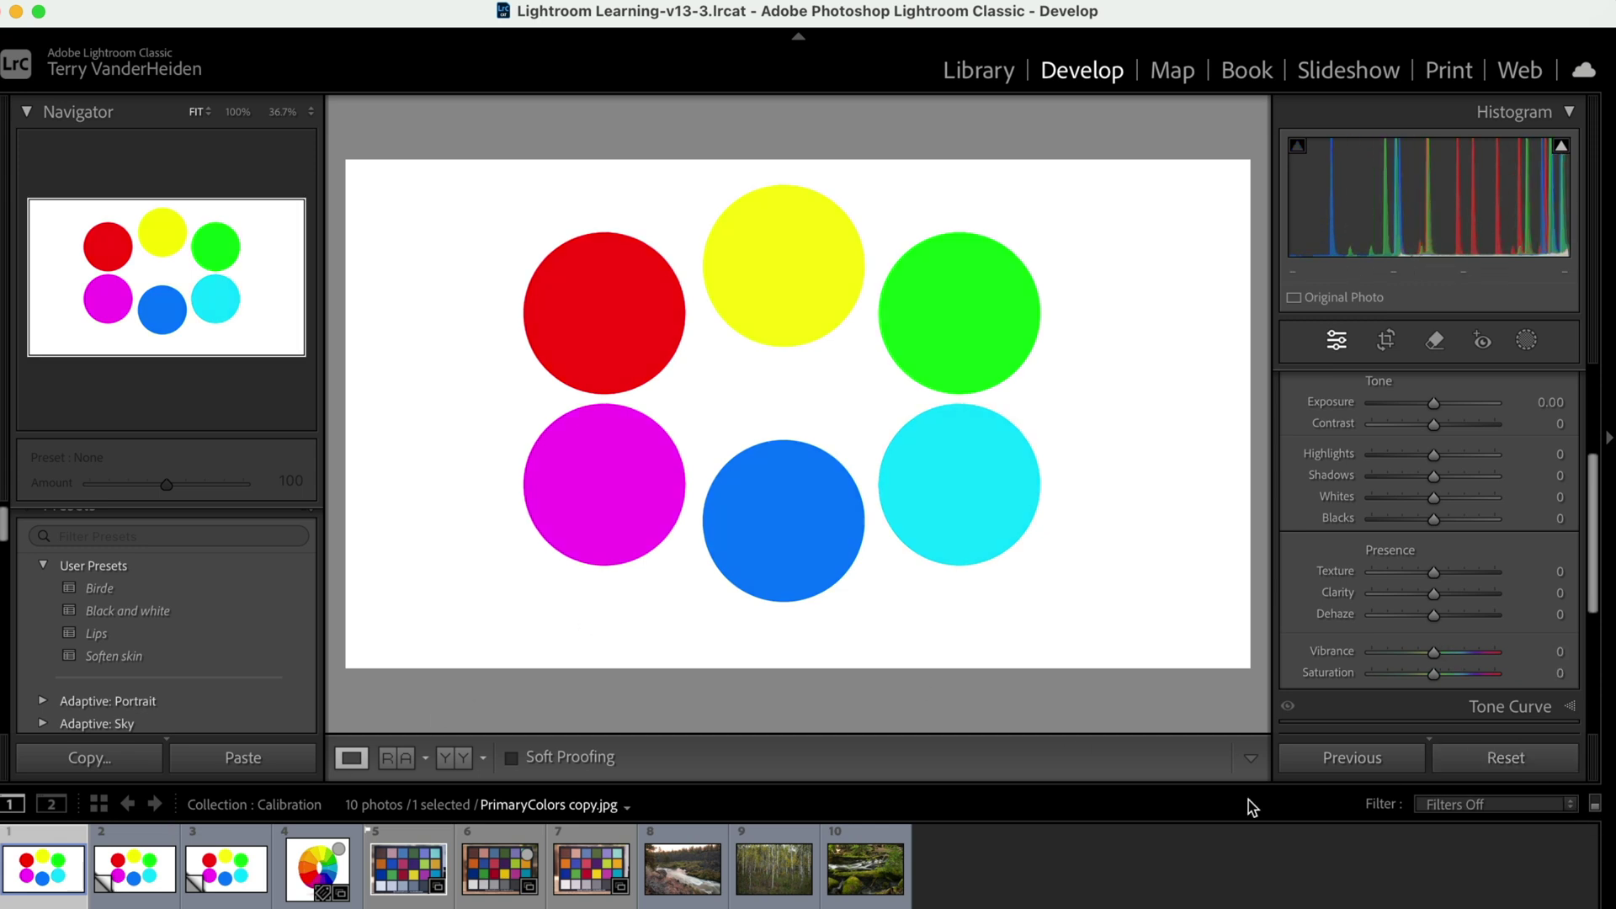
{"action": "left_click", "coordinate": [149, 878]}
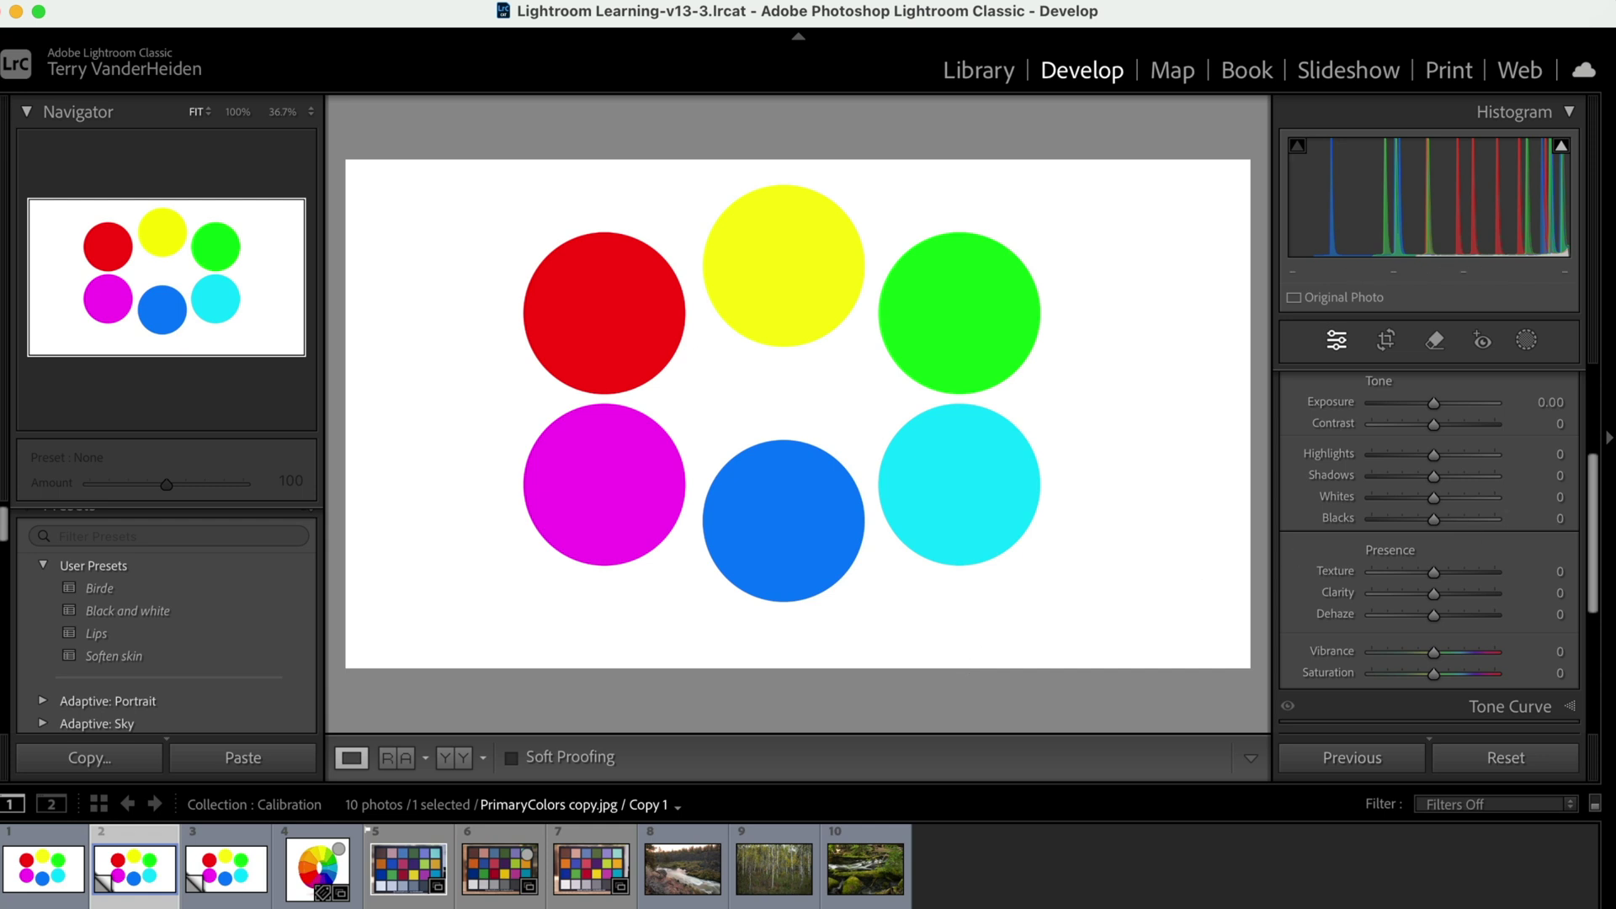
{"action": "scroll", "coordinate": [1595, 459], "scroll_direction": "up", "scroll_amount": 3}
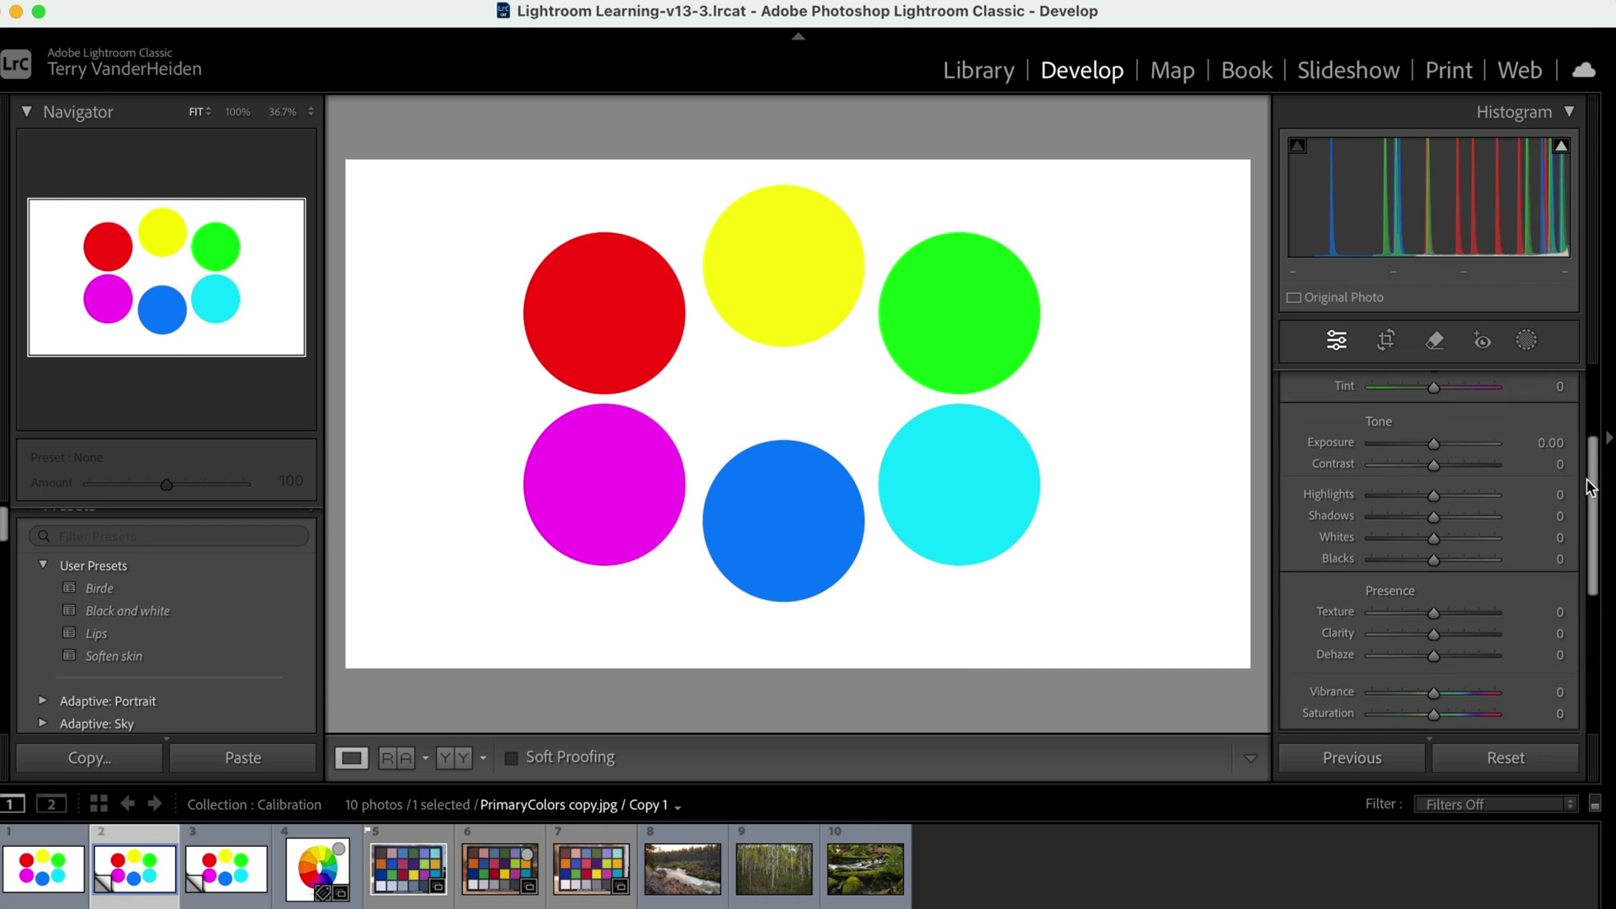
{"action": "scroll", "coordinate": [1594, 455], "scroll_direction": "up", "scroll_amount": 2}
{"action": "left_click", "coordinate": [1559, 381]}
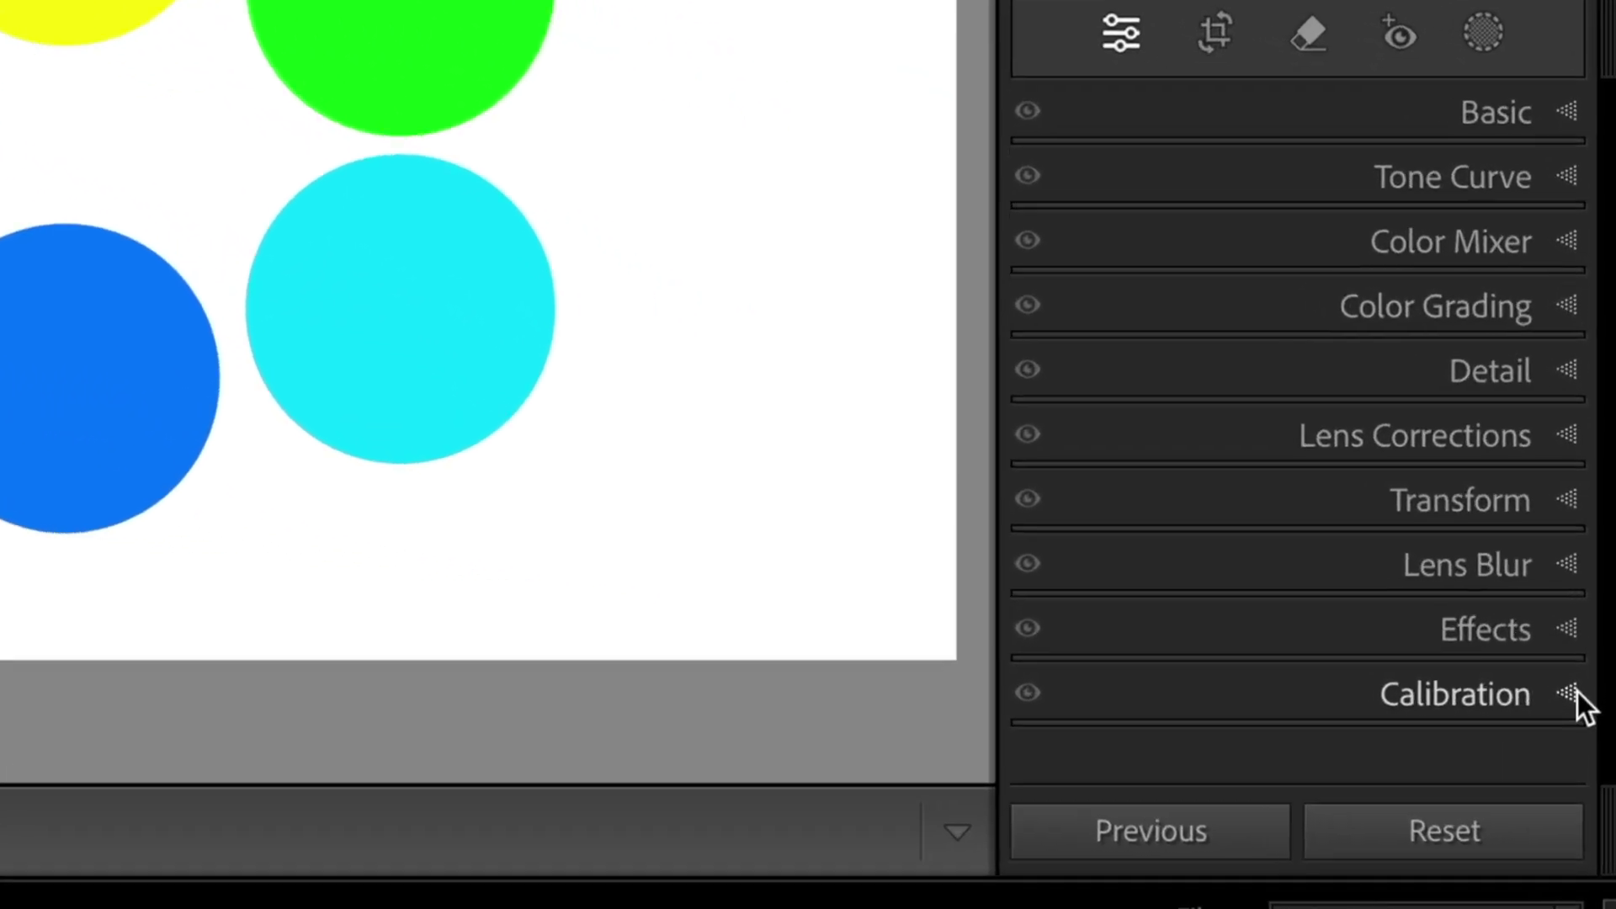
{"action": "left_click", "coordinate": [1568, 694]}
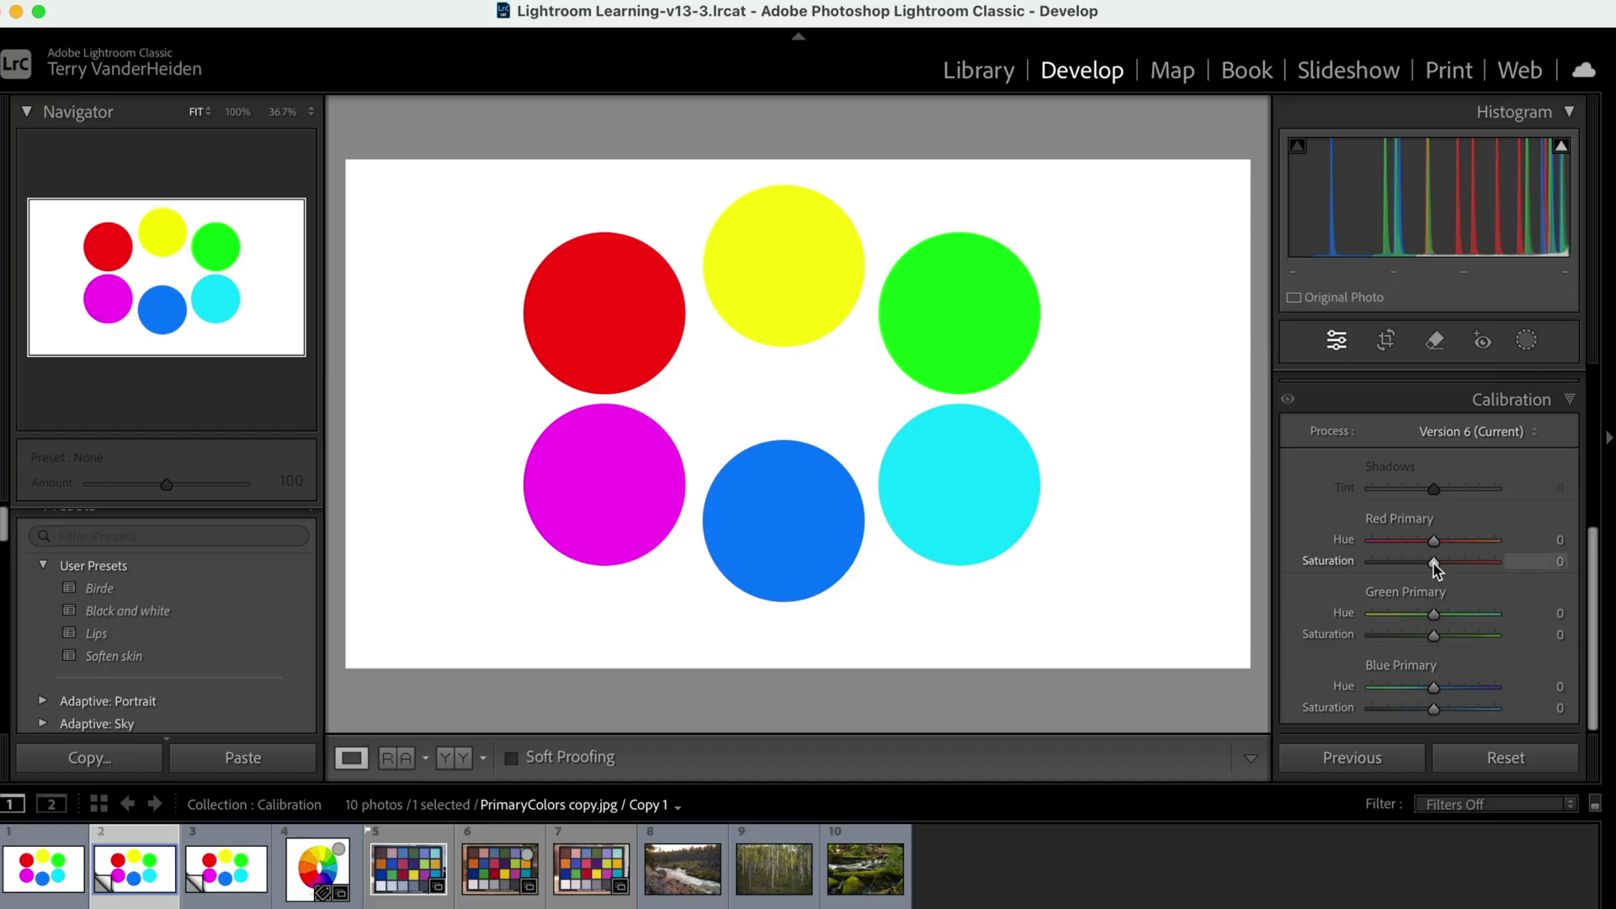
{"action": "left_click_drag", "start_coordinate": [1438, 562], "coordinate": [1574, 549]}
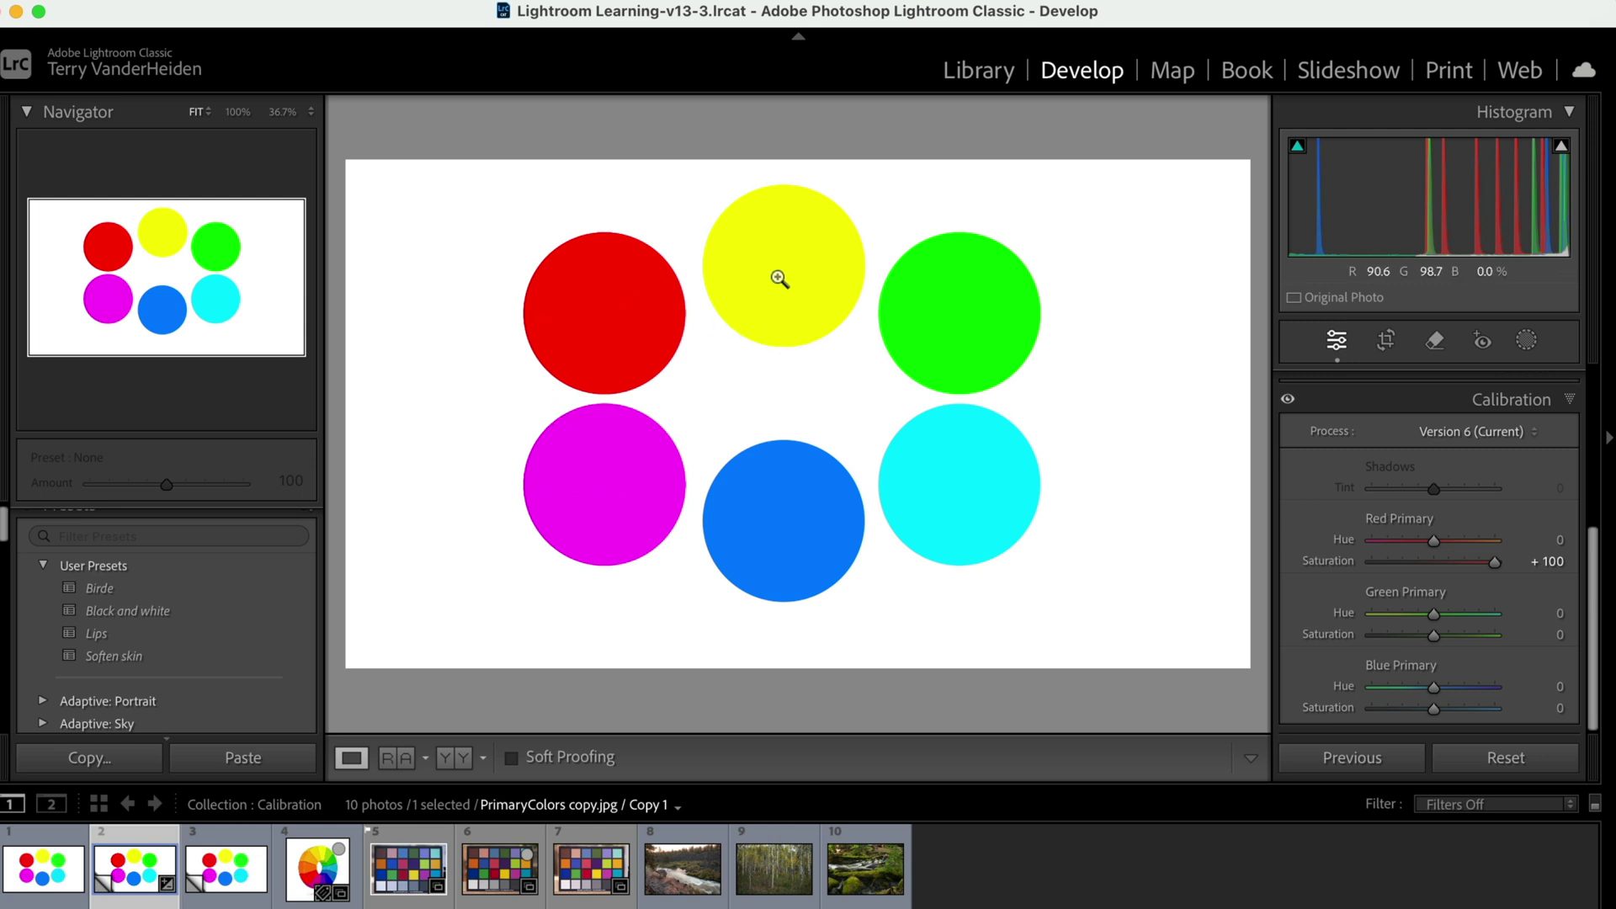
{"action": "left_click_drag", "start_coordinate": [1493, 563], "coordinate": [1343, 580]}
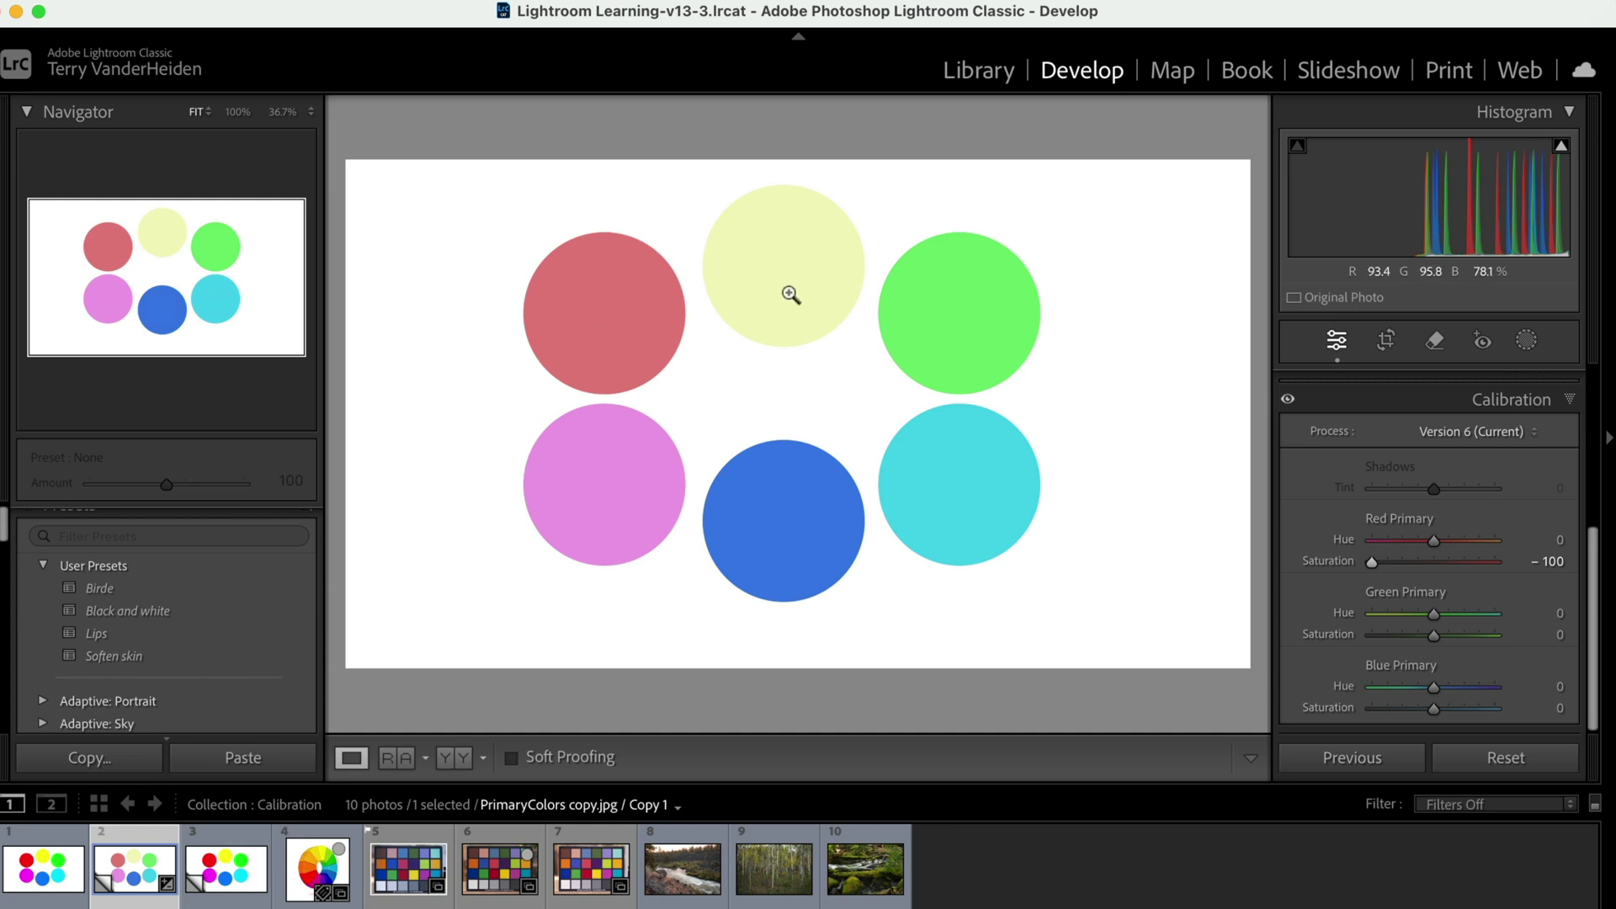
{"action": "double_click", "coordinate": [1334, 562]}
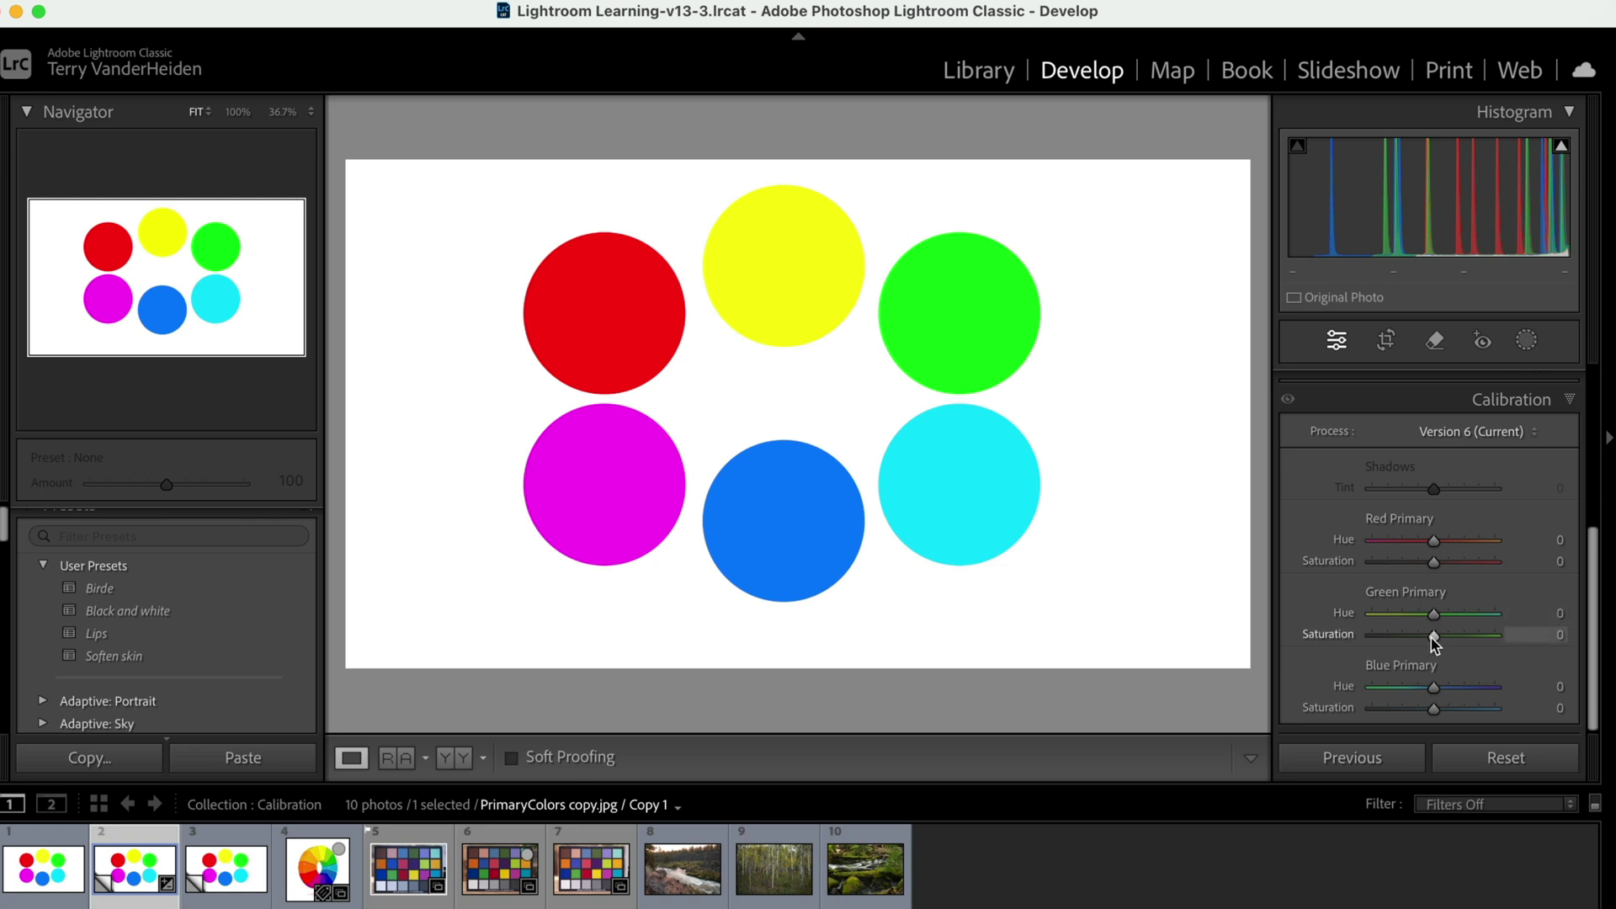
Try Green Primary Saturation at +100, reset it to 0, then set Blue Primary Saturation to +12
{"action": "left_click_drag", "start_coordinate": [1433, 636], "coordinate": [1513, 634]}
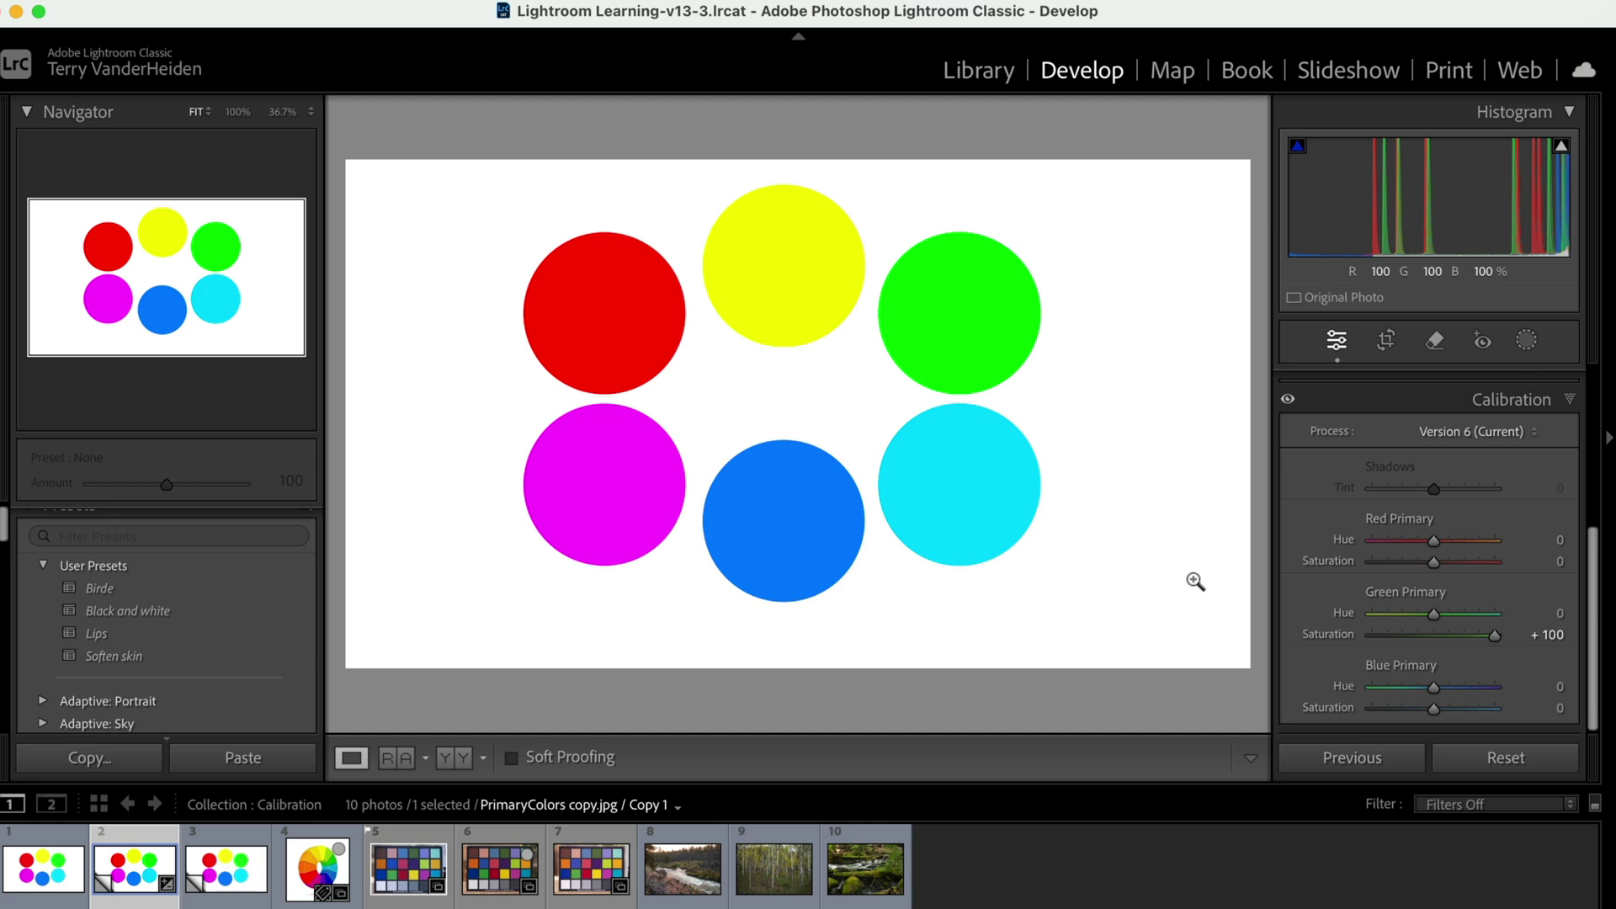
{"action": "double_click", "coordinate": [1337, 638]}
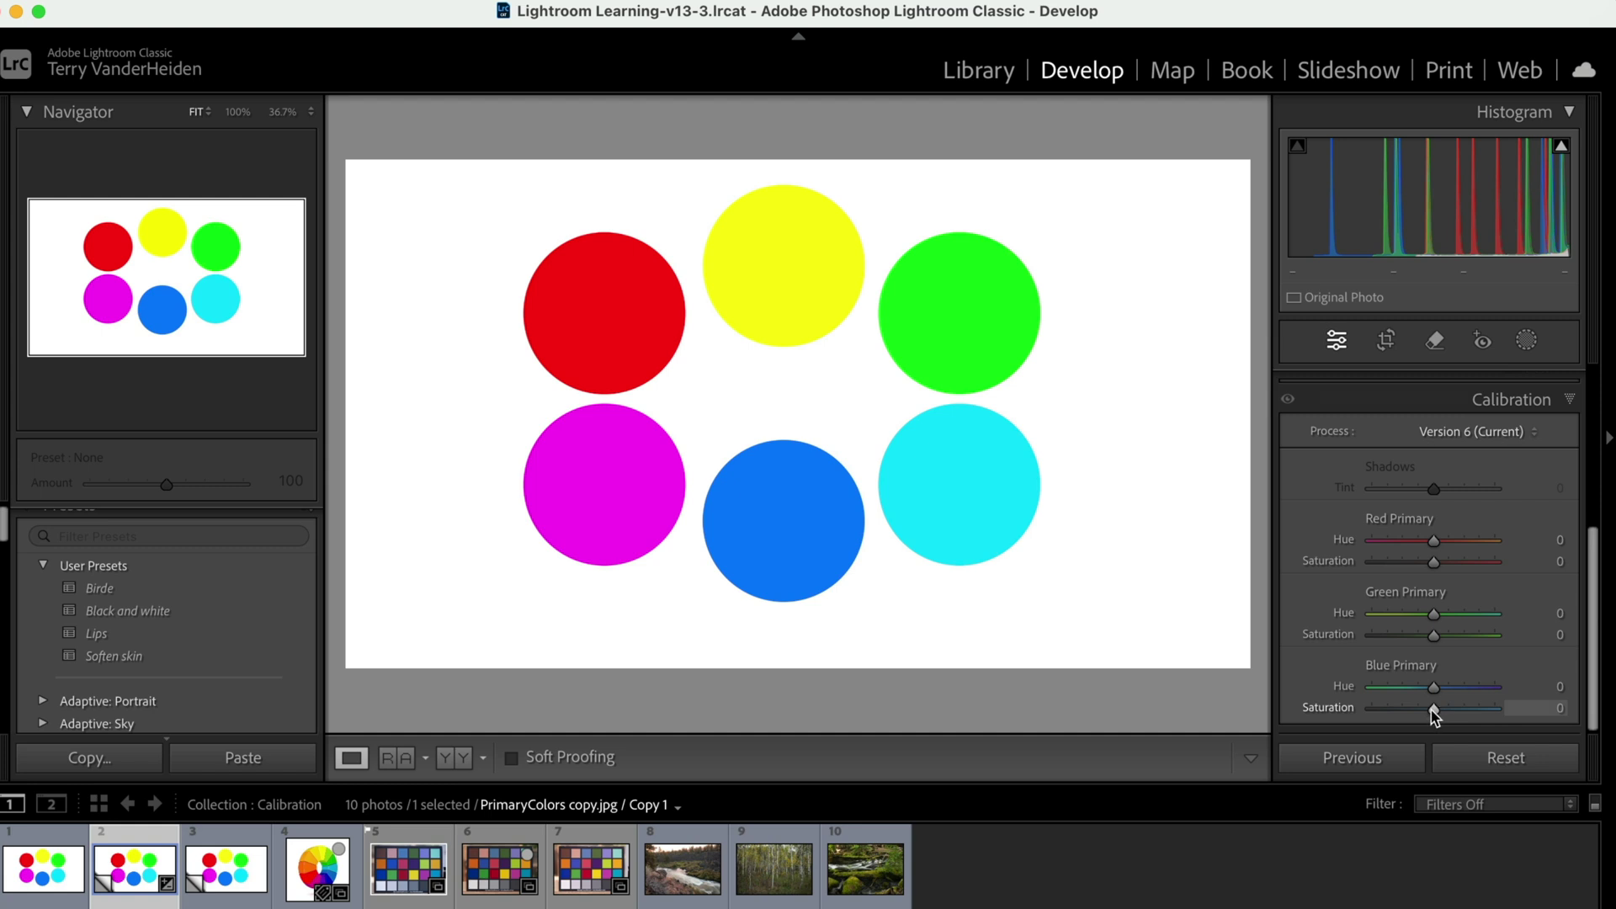
{"action": "left_click_drag", "start_coordinate": [1433, 710], "coordinate": [1469, 712]}
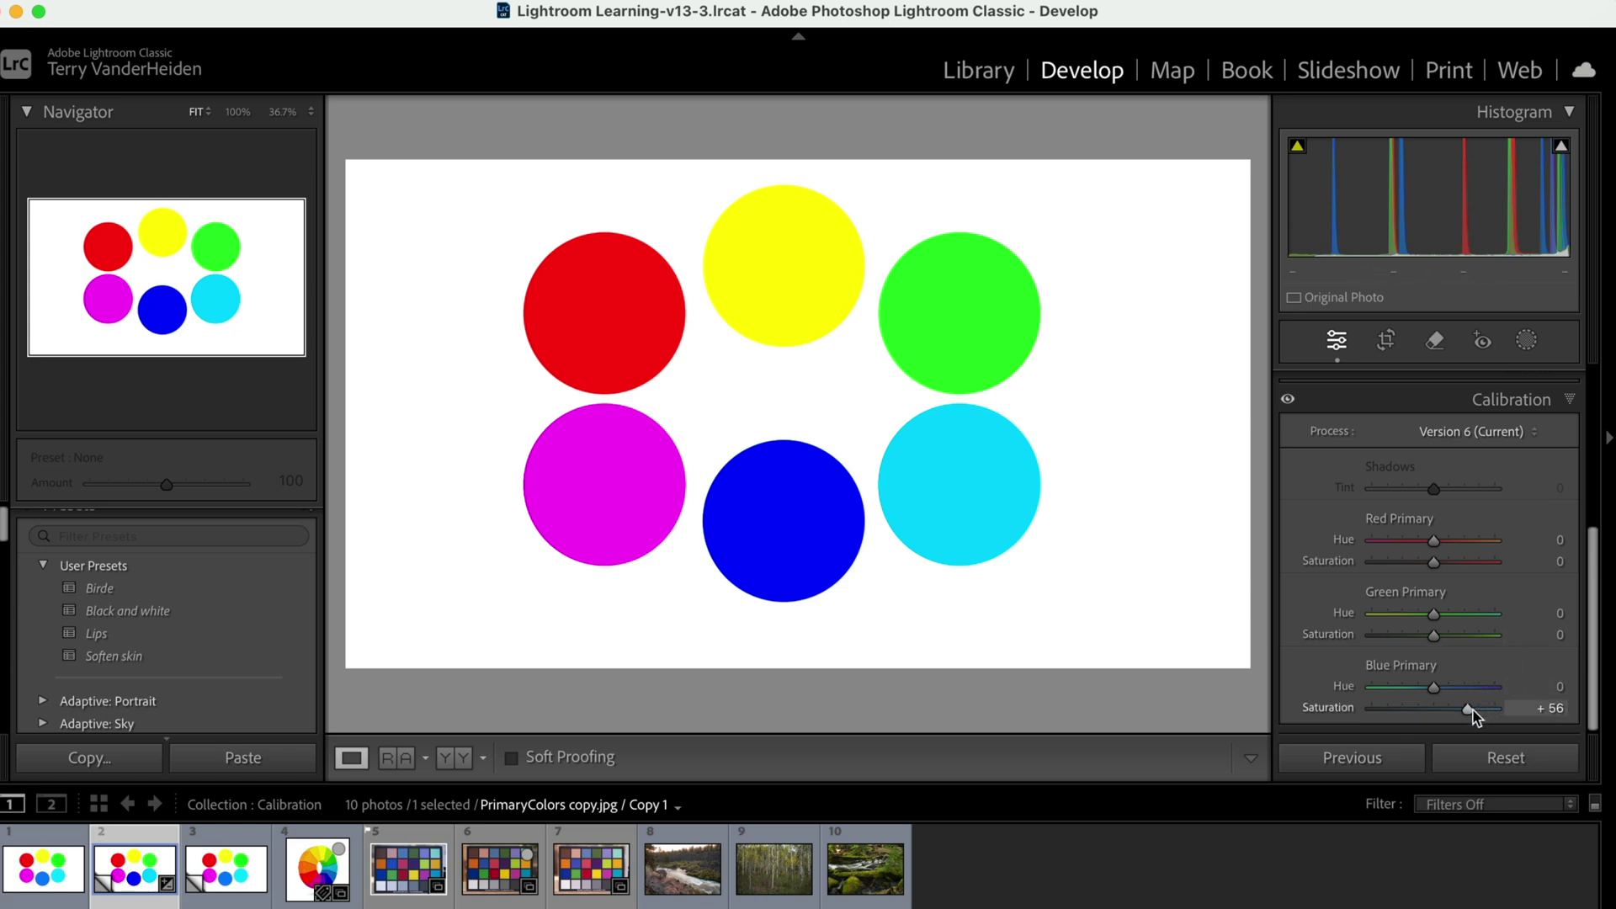
{"action": "mouse_move", "coordinate": [1472, 716]}
{"action": "left_mouse_down"}
{"action": "mouse_move", "coordinate": [1504, 714]}
{"action": "mouse_move", "coordinate": [1393, 714]}
{"action": "mouse_move", "coordinate": [1443, 706]}
{"action": "left_mouse_up"}
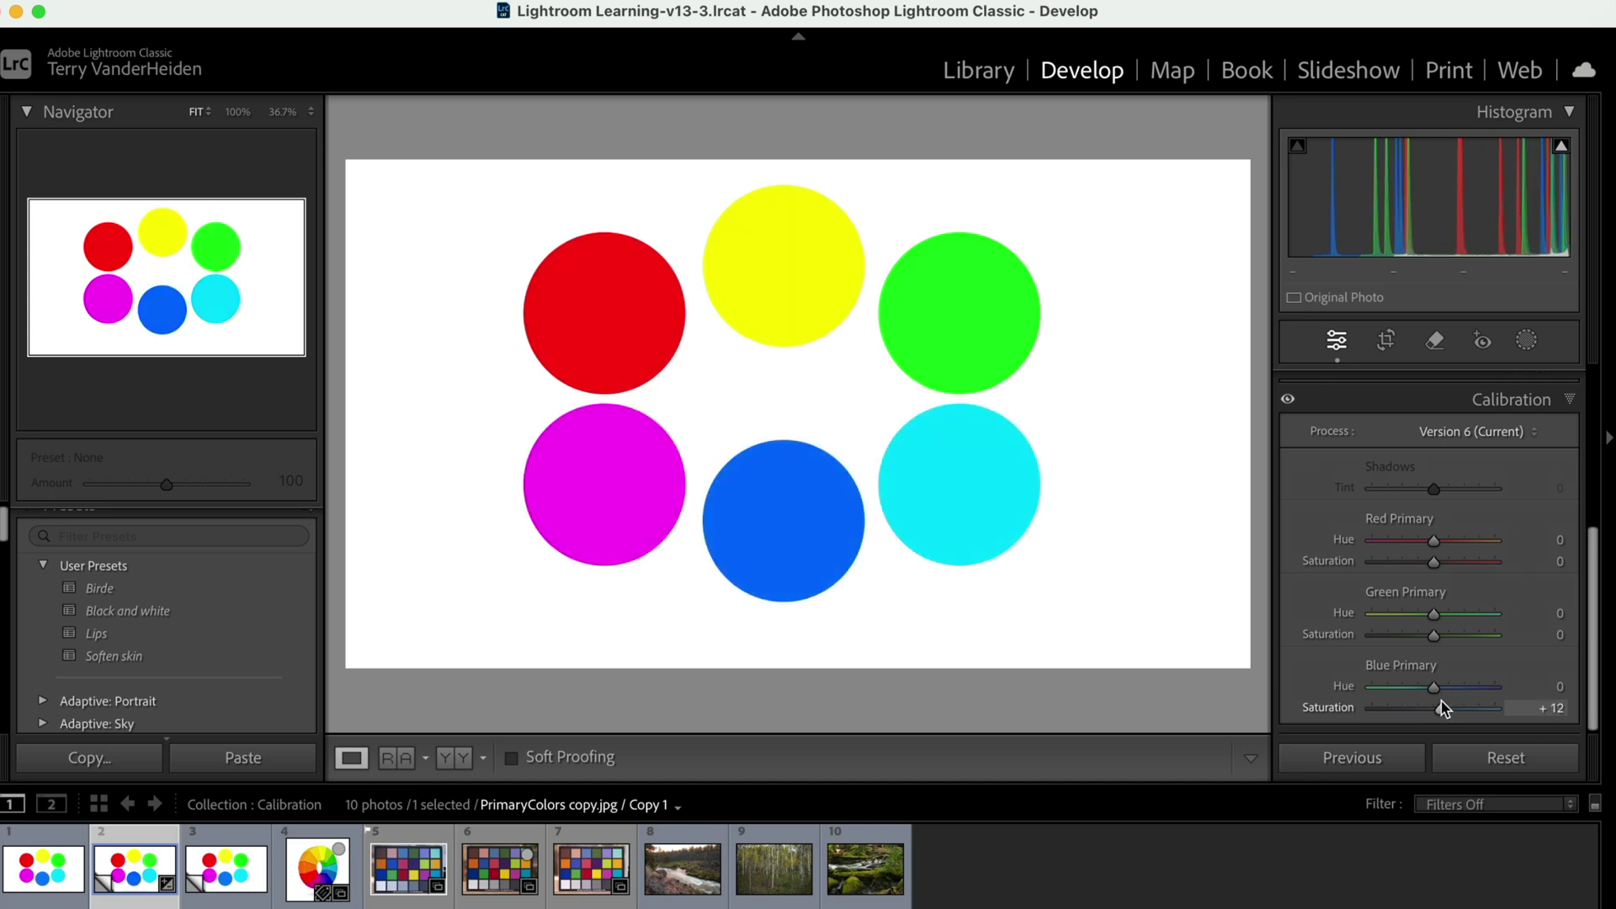
Reset Blue Primary Saturation to 0, then set Red Primary Saturation +55 and Green −33
{"action": "double_click", "coordinate": [1327, 712]}
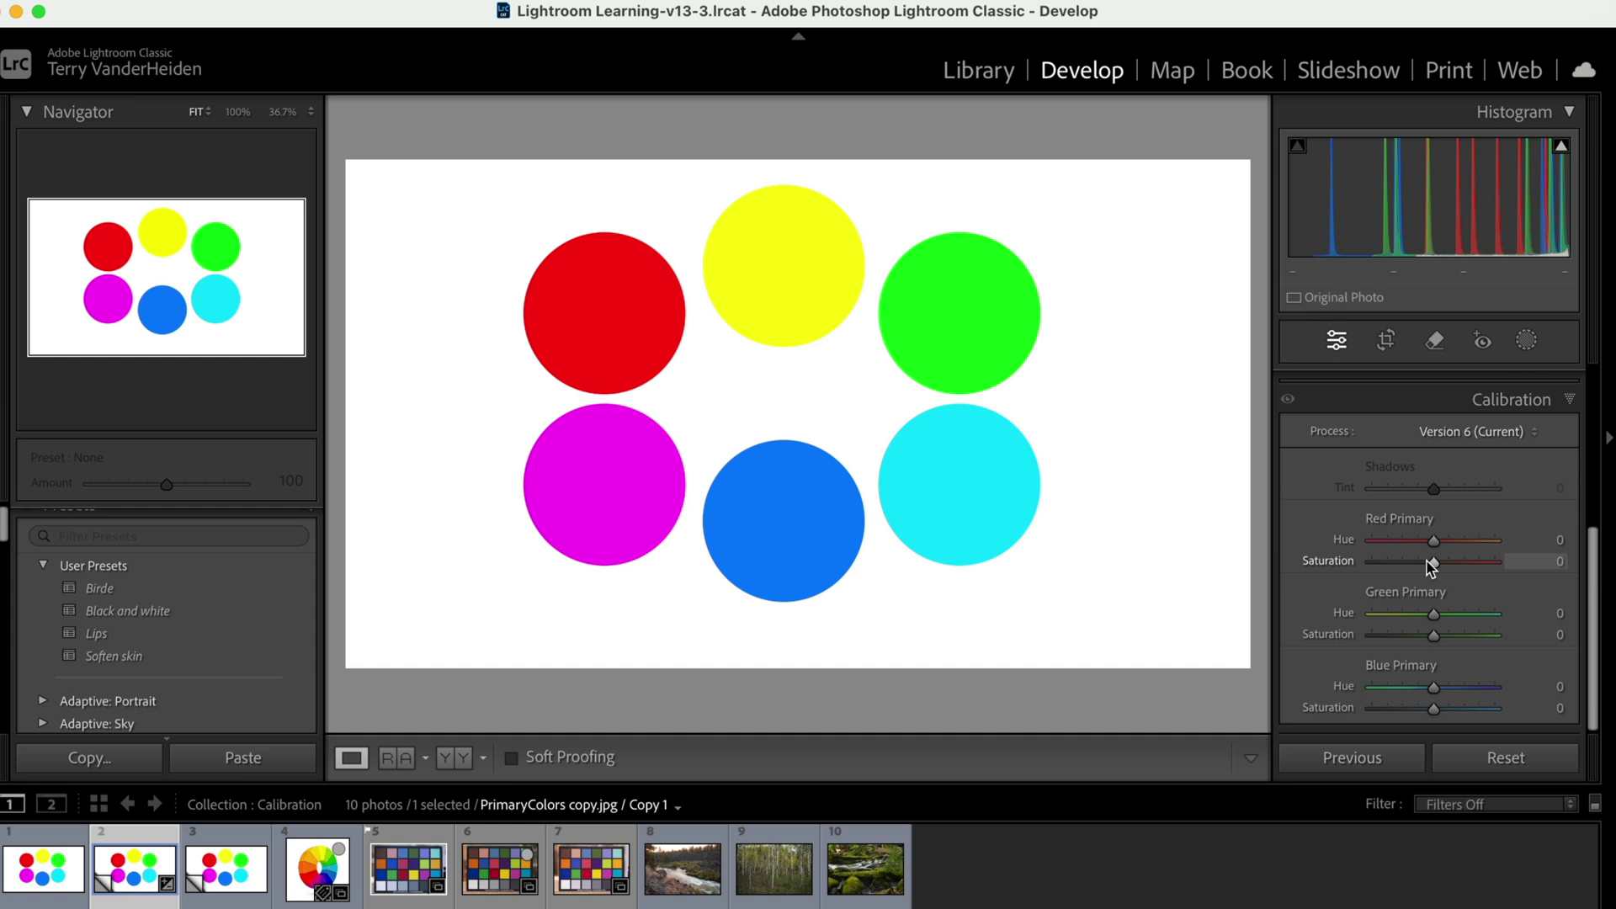
{"action": "left_click_drag", "start_coordinate": [1436, 562], "coordinate": [1473, 563]}
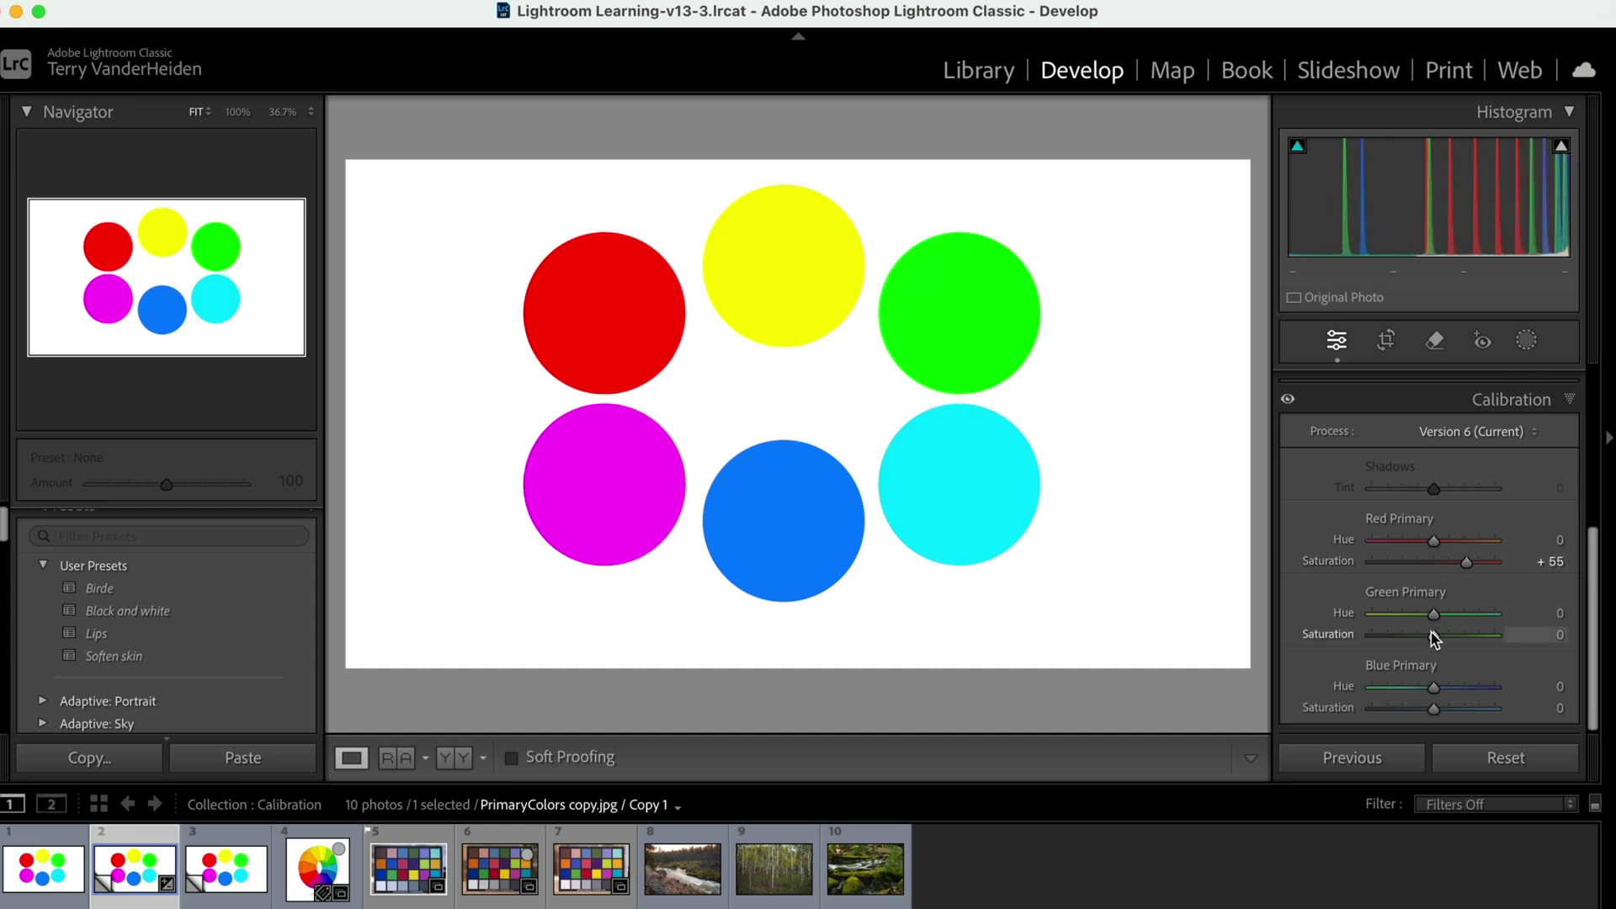
{"action": "left_click_drag", "start_coordinate": [1433, 633], "coordinate": [1383, 637]}
Compare the edited circles copy with the original, then open the 3D colour wheel photo
{"action": "left_click", "coordinate": [60, 870]}
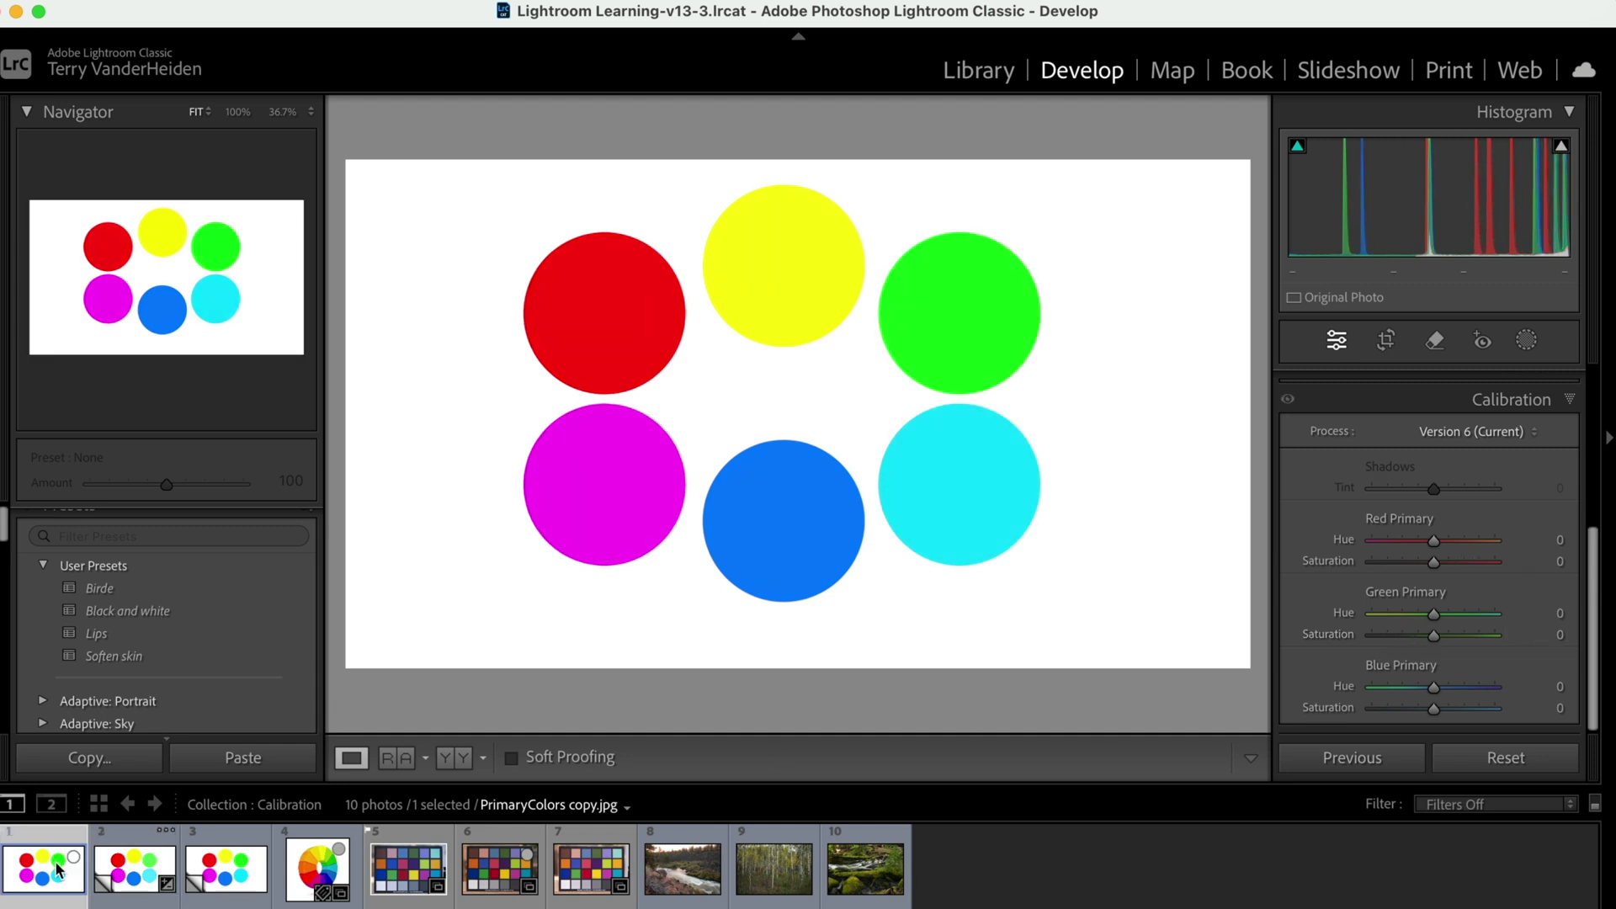
{"action": "left_click", "coordinate": [156, 879]}
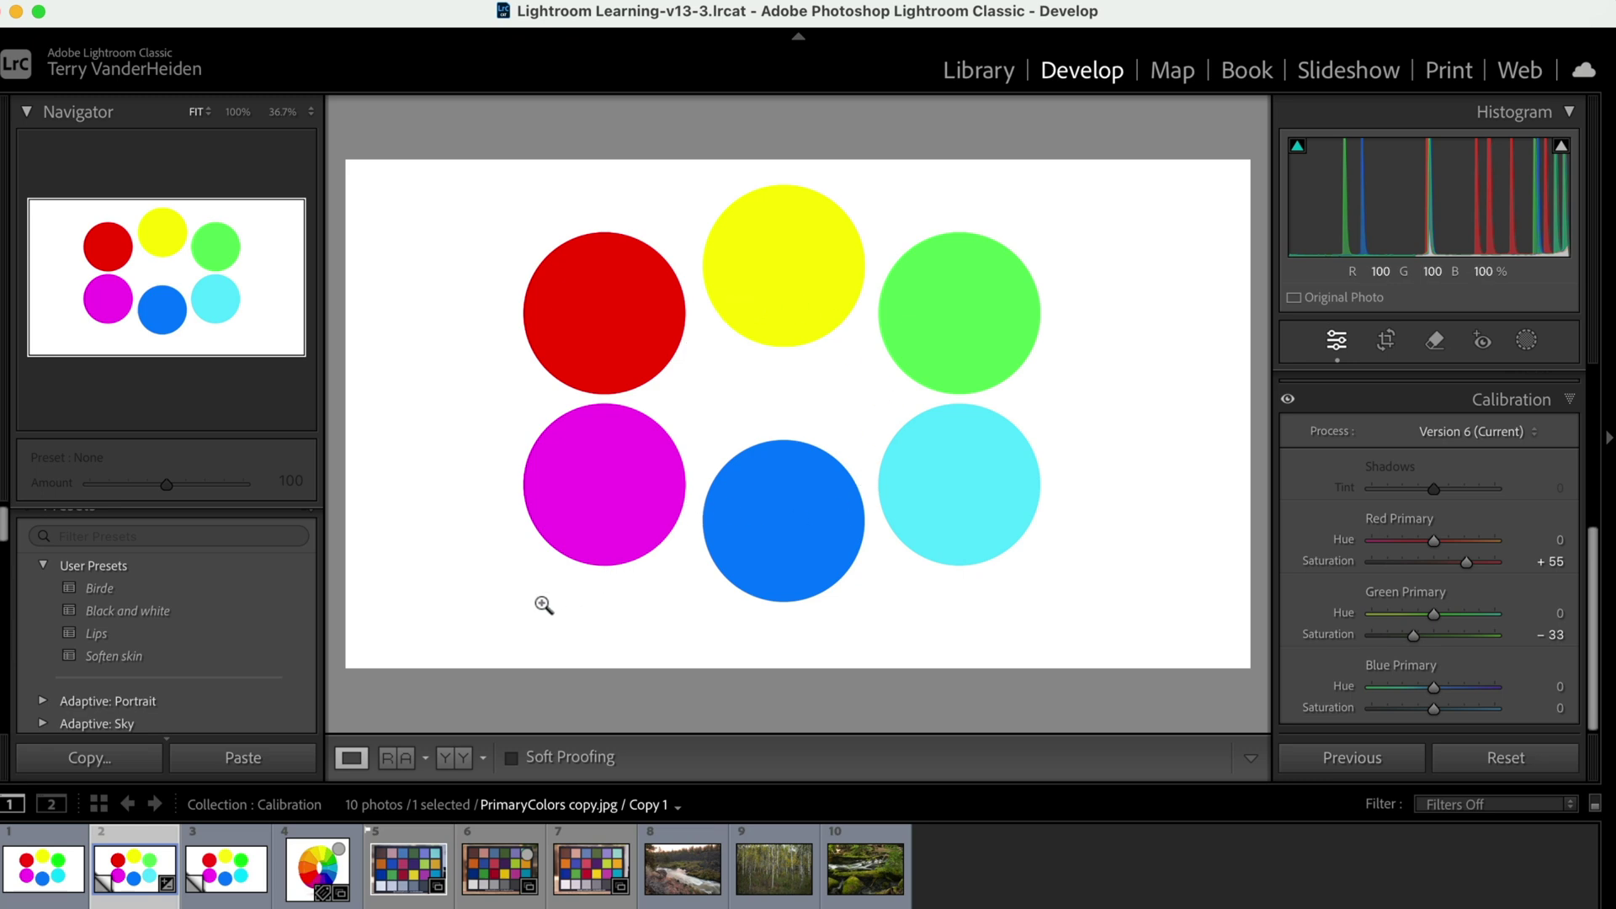
{"action": "left_click", "coordinate": [311, 865]}
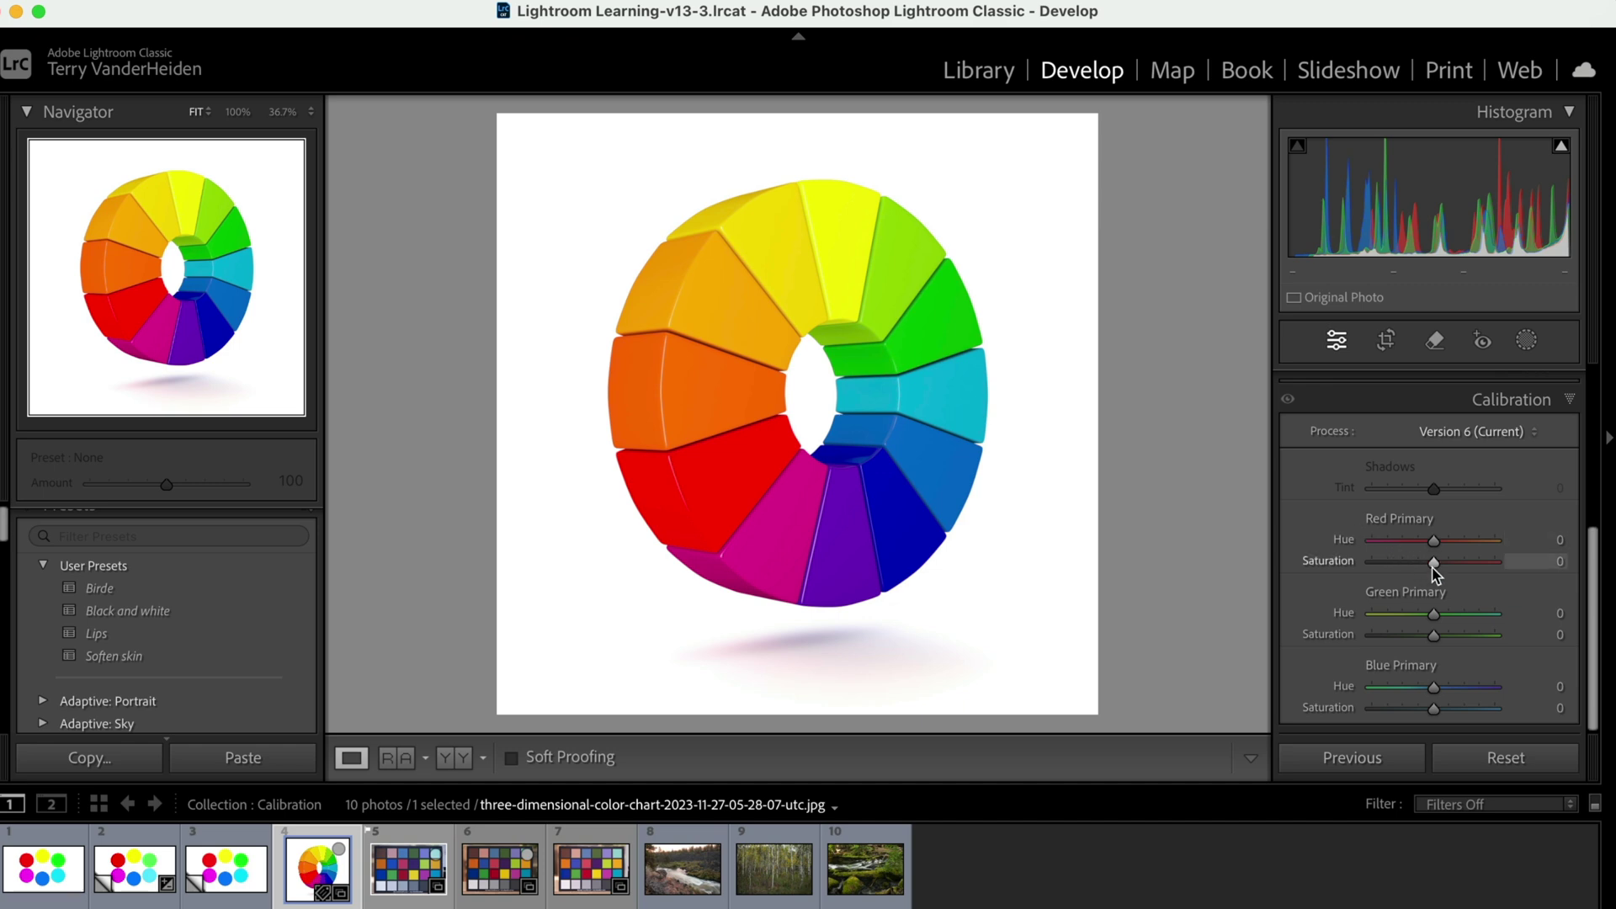
Lower Red Primary Saturation slightly, preview Red Primary Hue at −100 and +100, then reset the hue to 0
{"action": "mouse_move", "coordinate": [1435, 570]}
{"action": "left_mouse_down"}
{"action": "mouse_move", "coordinate": [1507, 564]}
{"action": "mouse_move", "coordinate": [1343, 578]}
{"action": "mouse_move", "coordinate": [1453, 573]}
{"action": "mouse_move", "coordinate": [1428, 570]}
{"action": "left_mouse_up"}
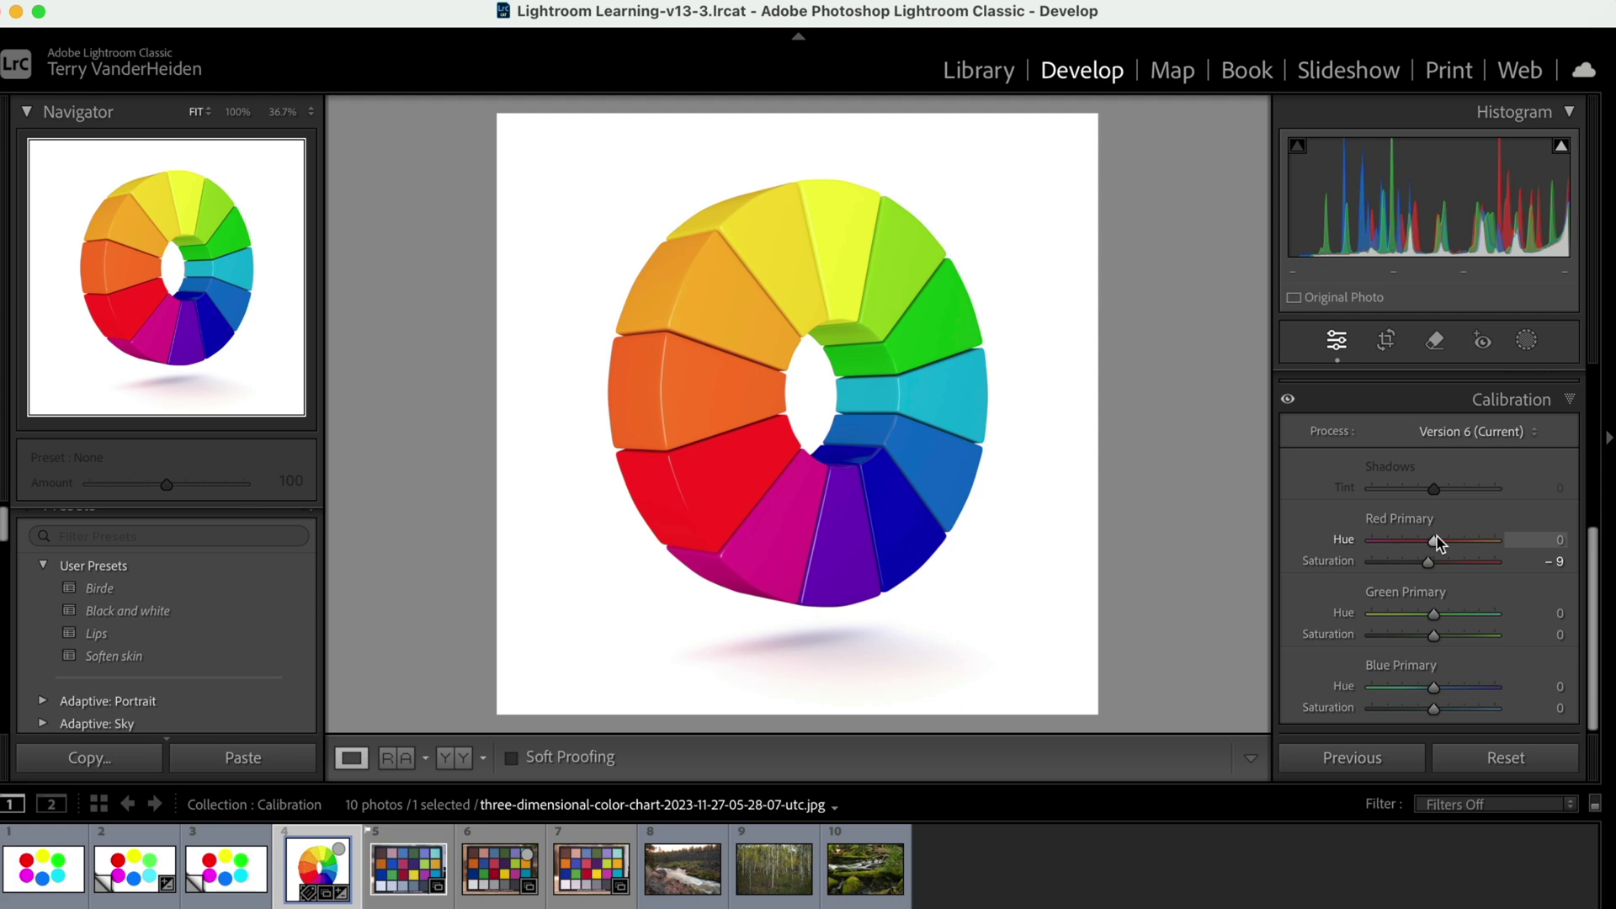
{"action": "left_click_drag", "start_coordinate": [1436, 538], "coordinate": [1358, 545]}
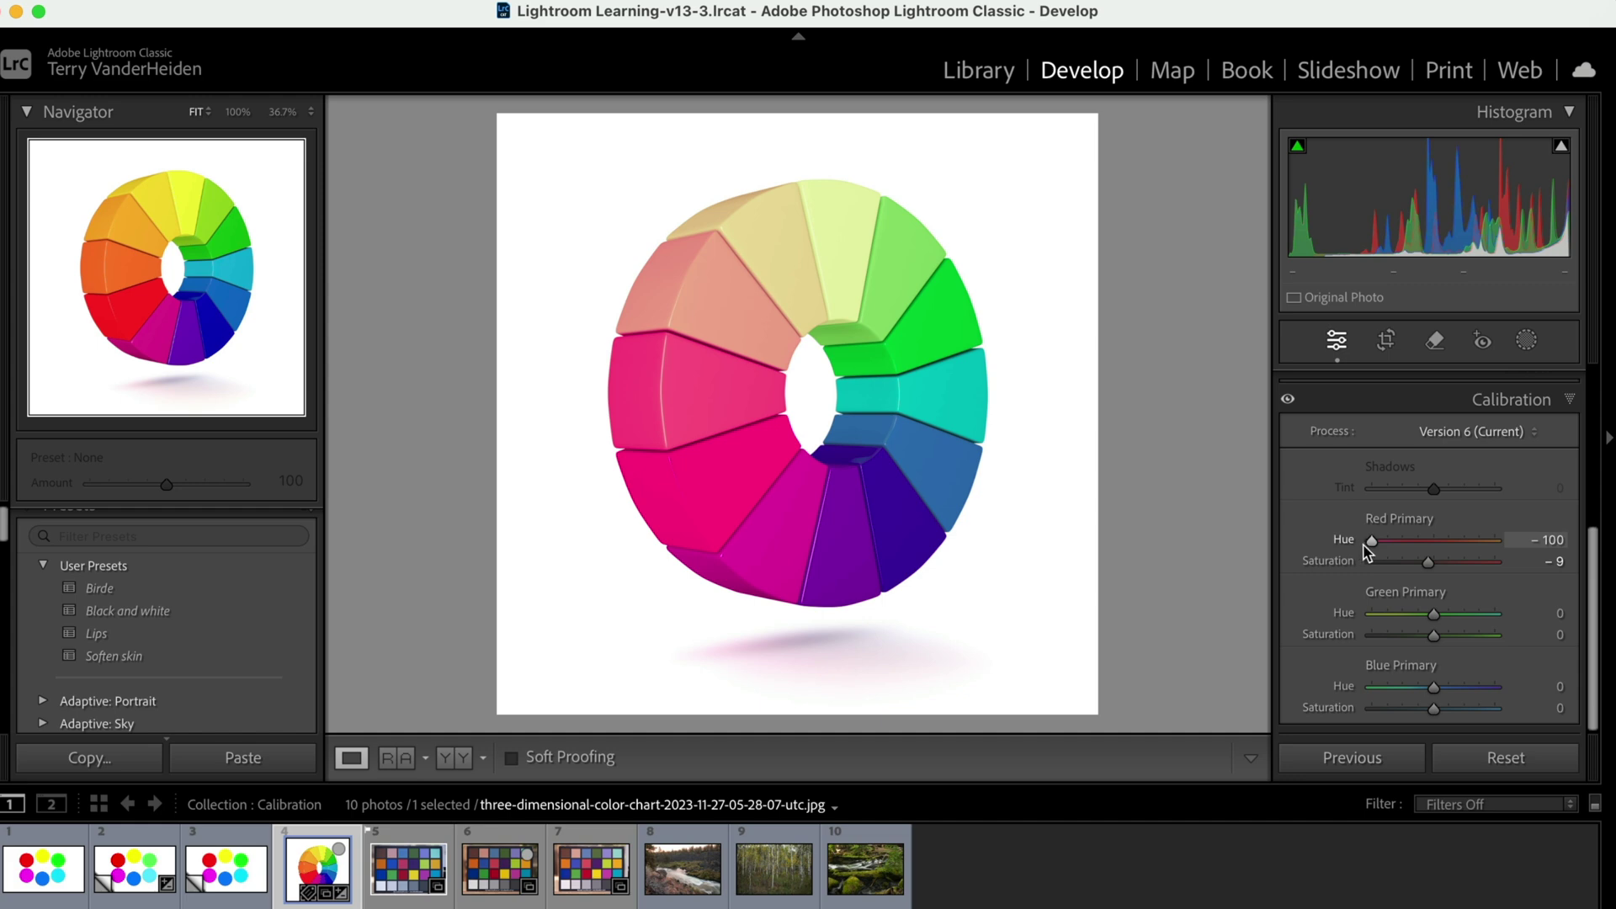
{"action": "left_click_drag", "start_coordinate": [1367, 546], "coordinate": [1526, 548]}
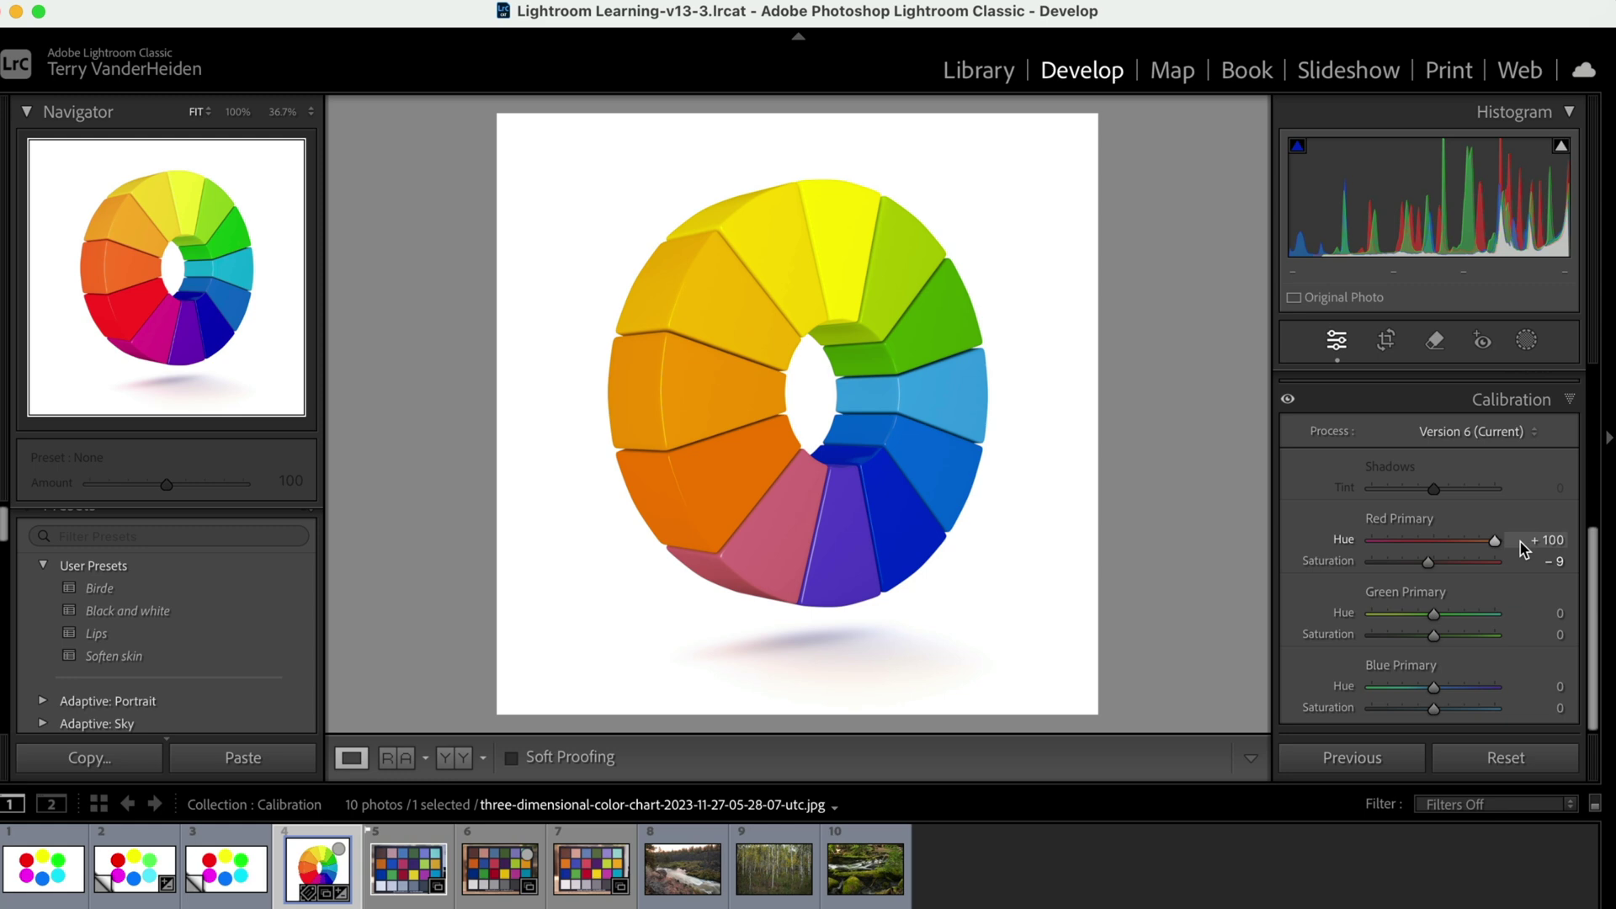
{"action": "left_click_drag", "start_coordinate": [1504, 549], "coordinate": [1470, 548]}
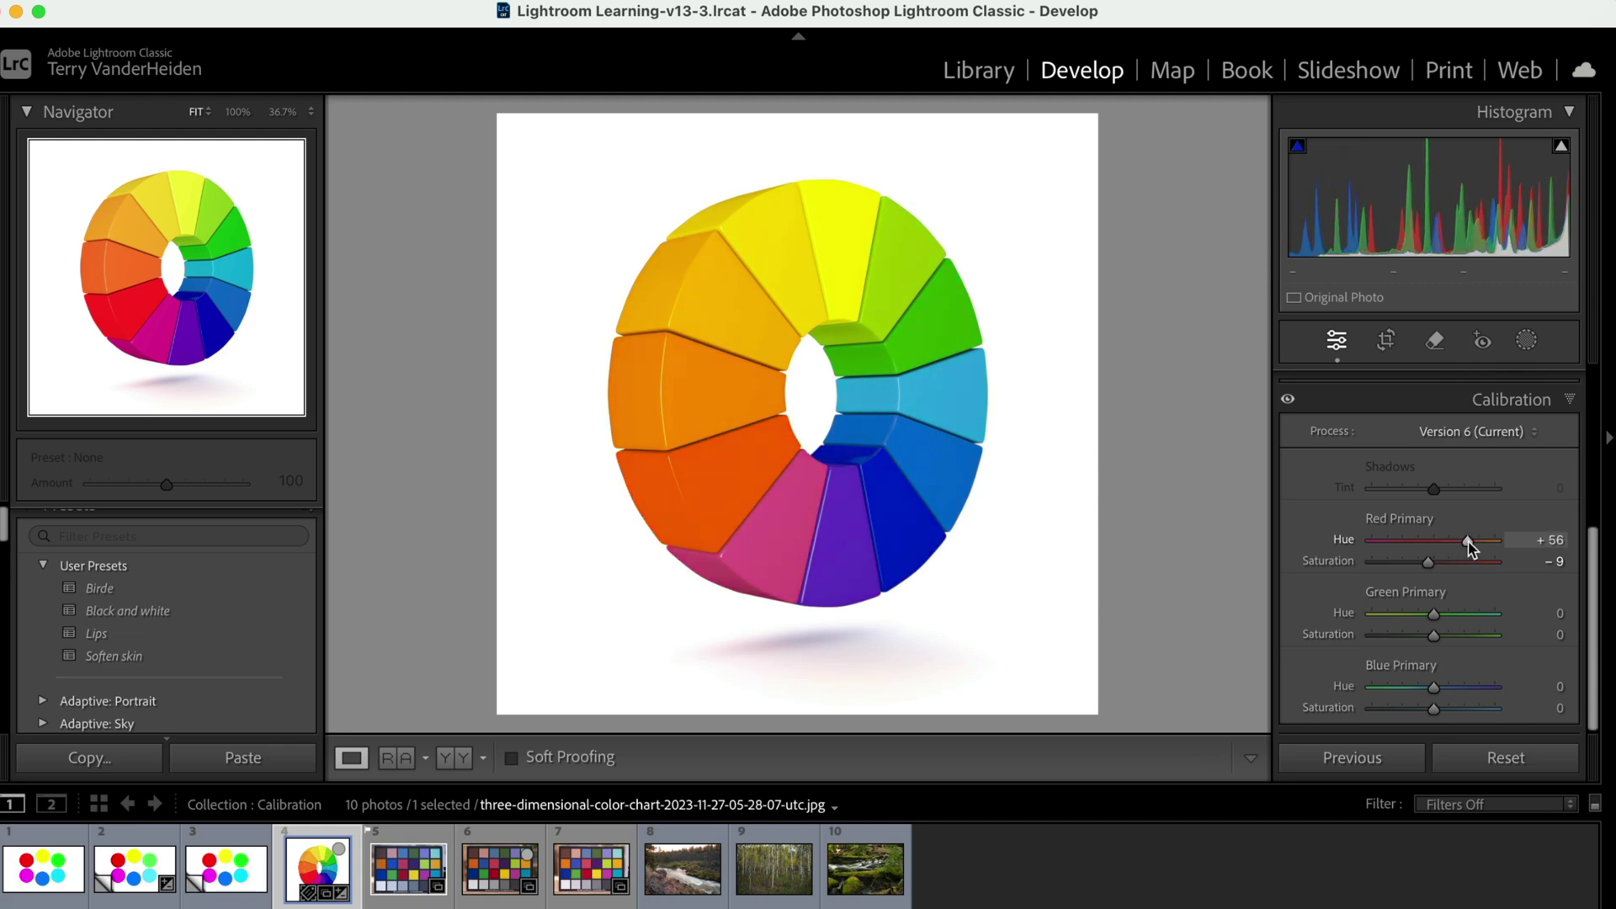
{"action": "double_click", "coordinate": [1344, 541]}
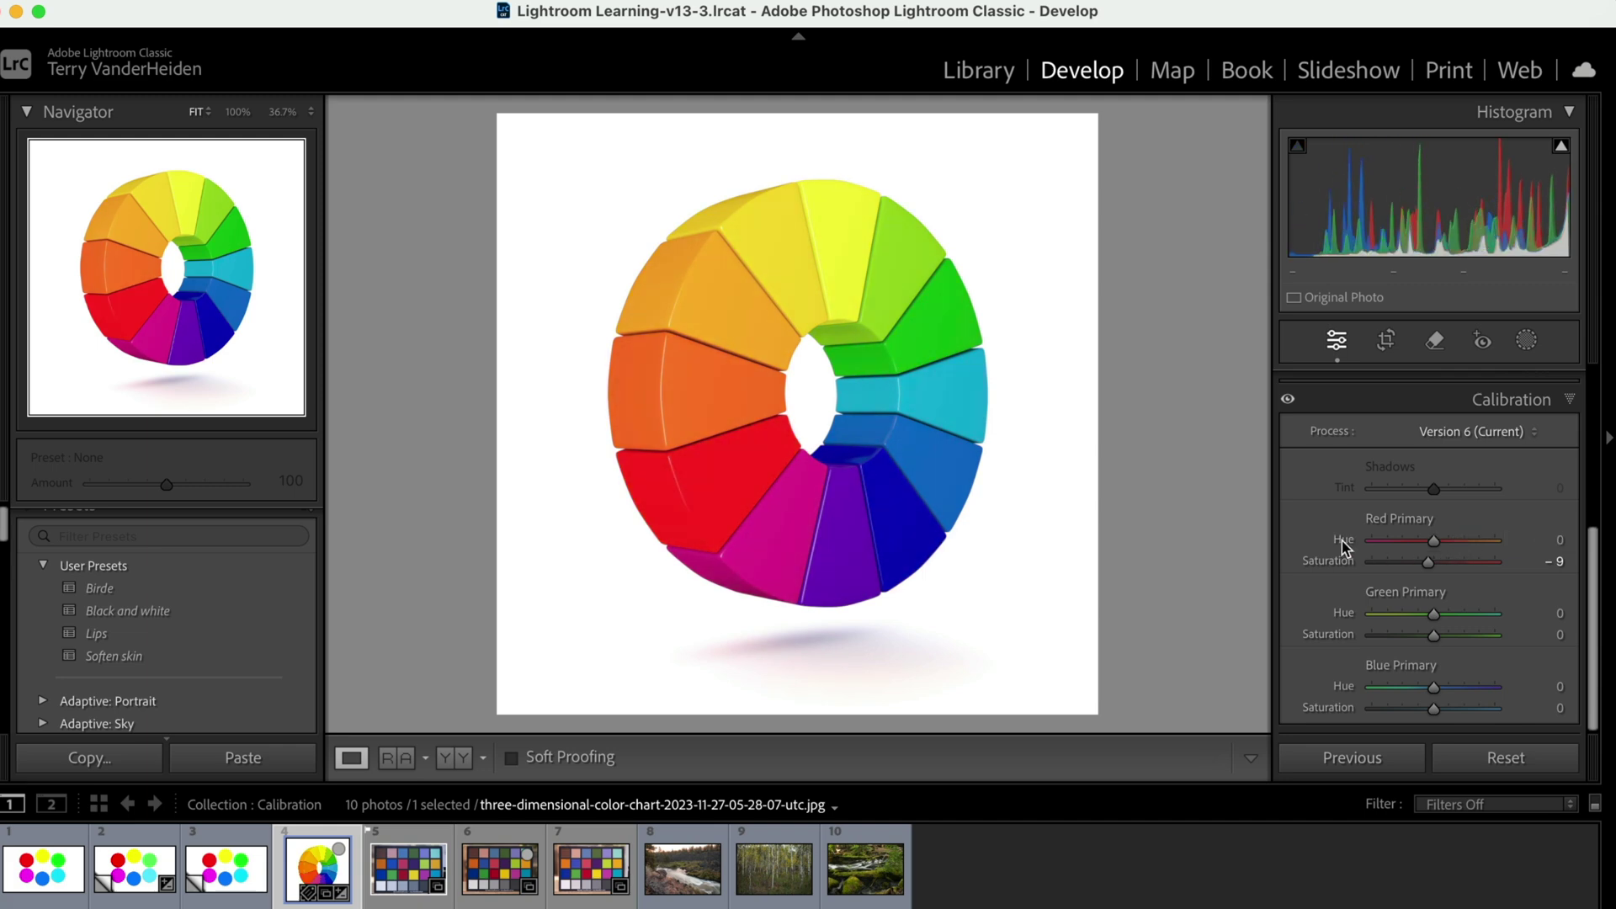
Preview a lower Green Primary Hue on the colour wheel, then reset it to 0
{"action": "left_click", "coordinate": [1342, 614]}
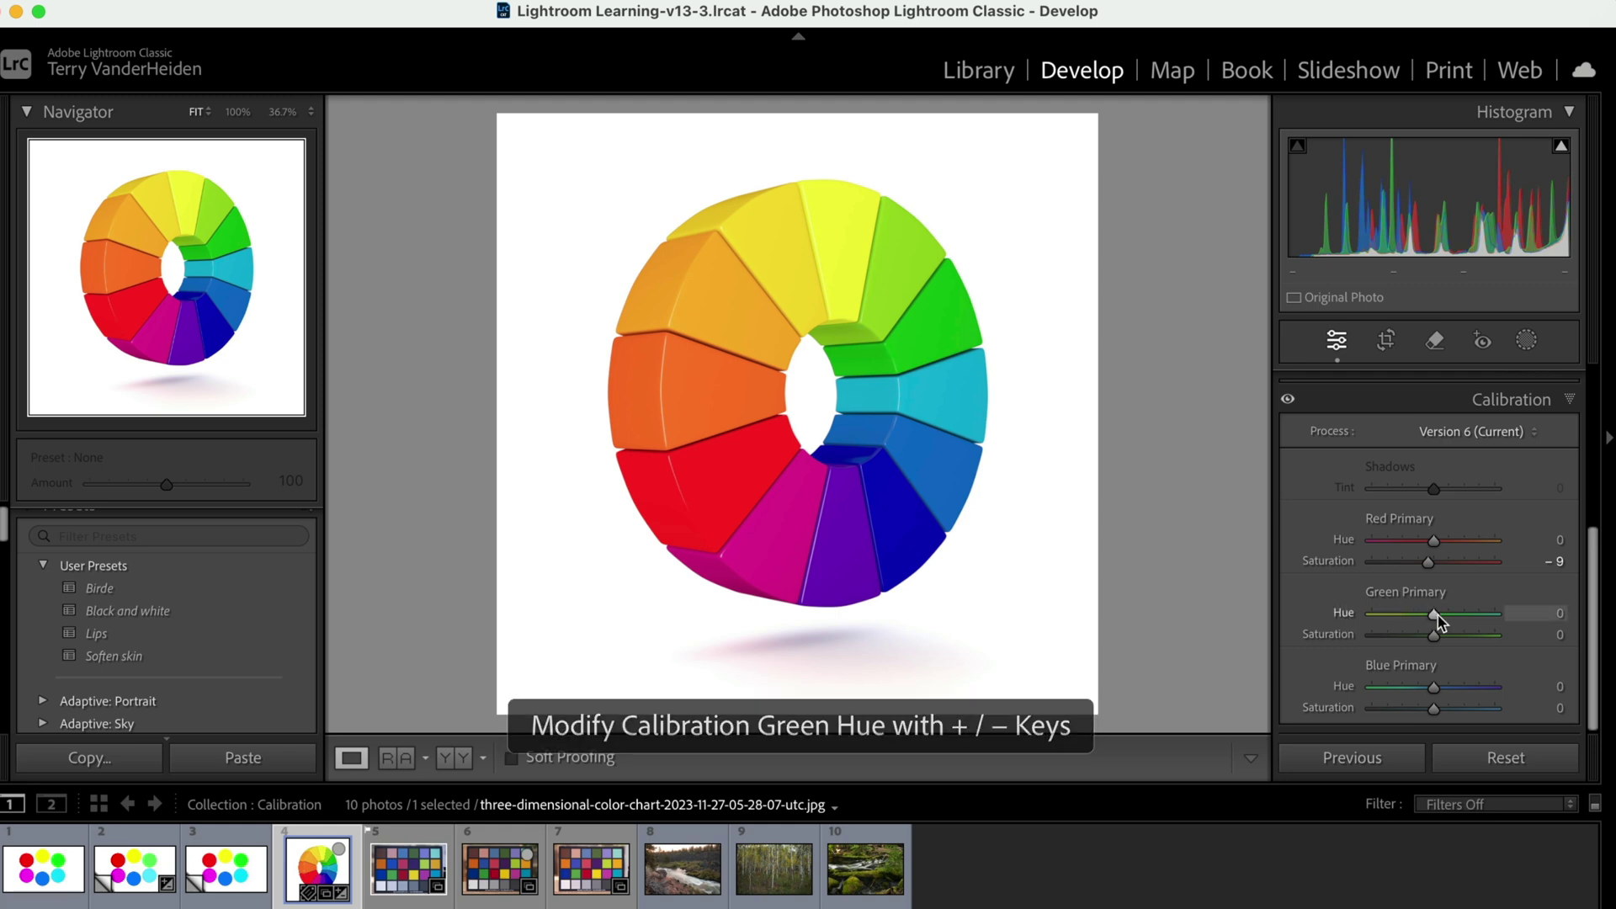
{"action": "left_click_drag", "start_coordinate": [1440, 621], "coordinate": [1396, 619]}
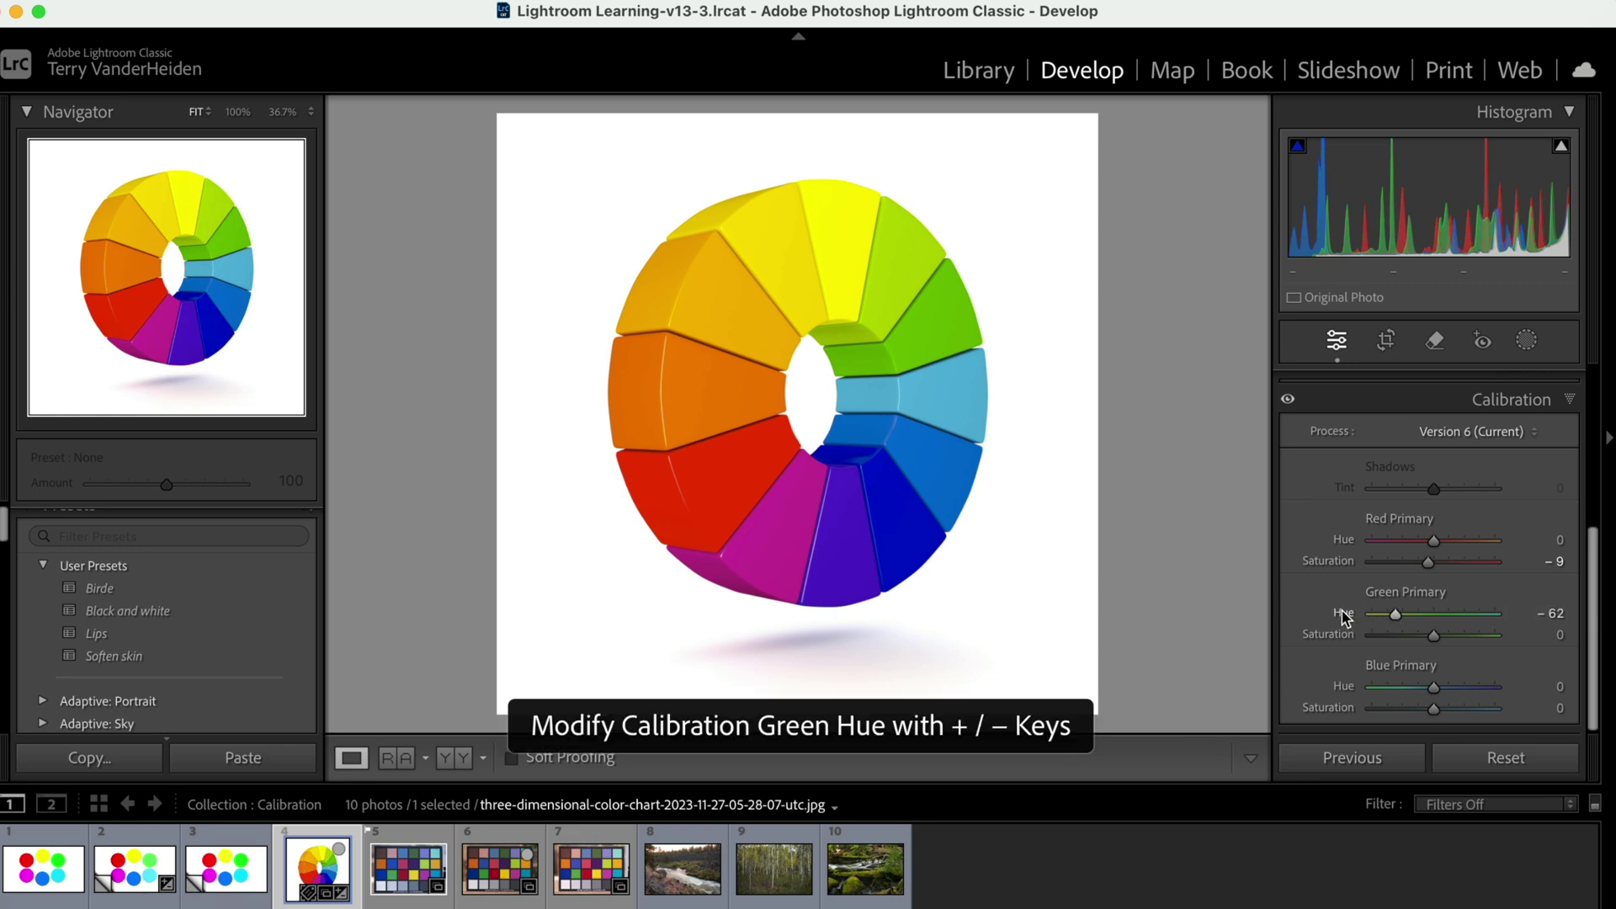
{"action": "double_click", "coordinate": [1344, 613]}
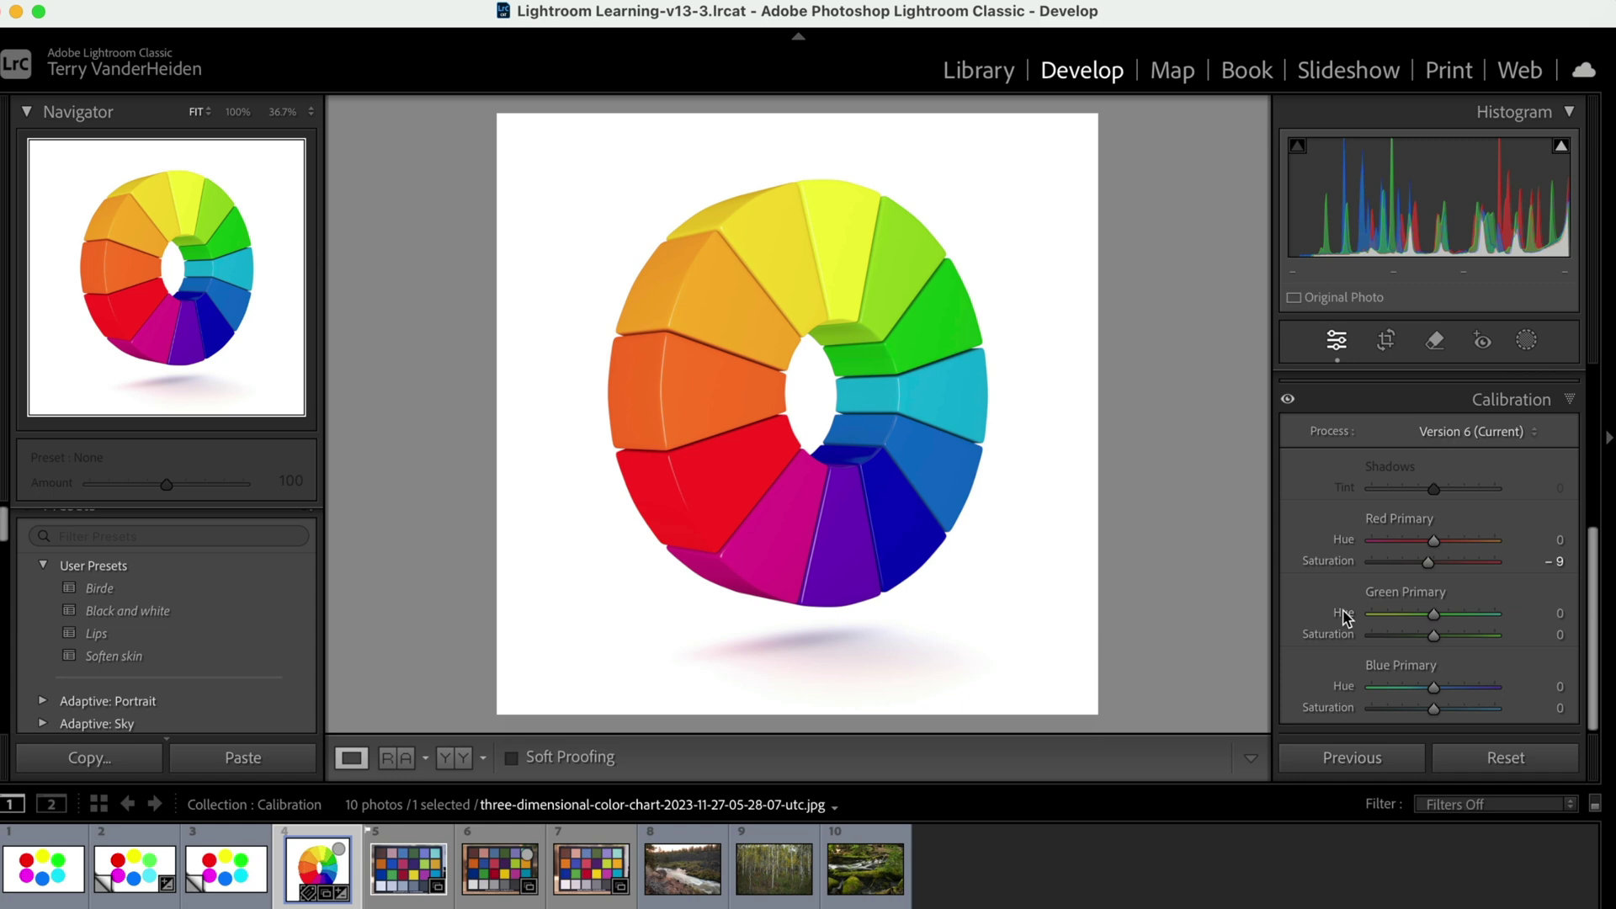
Set Green Primary Saturation to +8 using the arrow keys
{"action": "left_click", "coordinate": [1559, 636]}
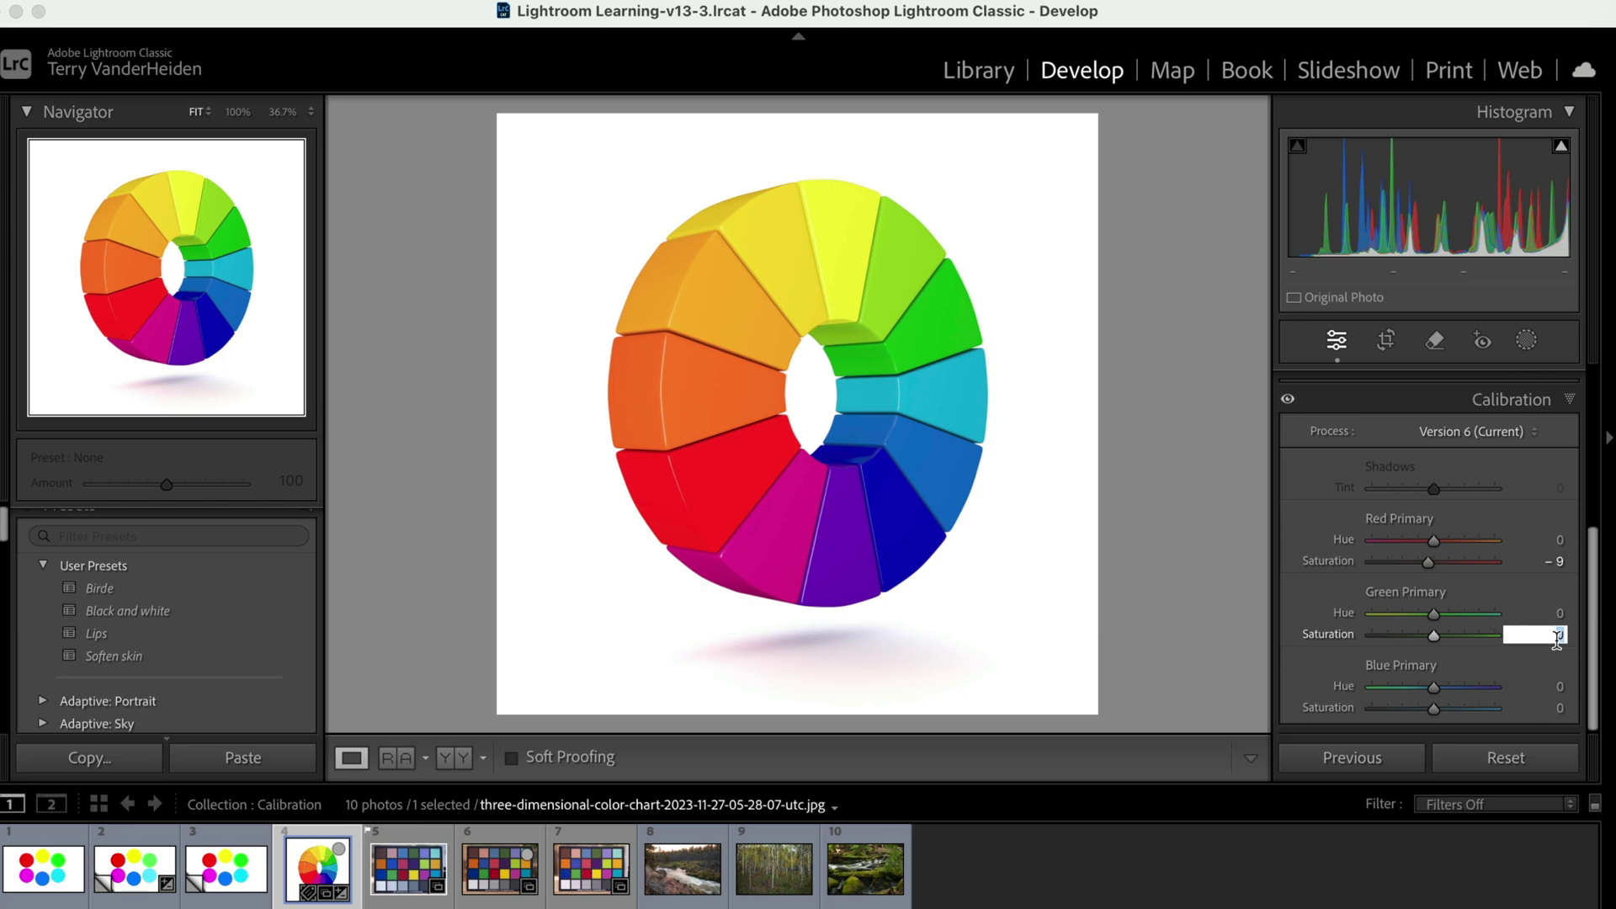
{"action": "key", "text": "Up"}
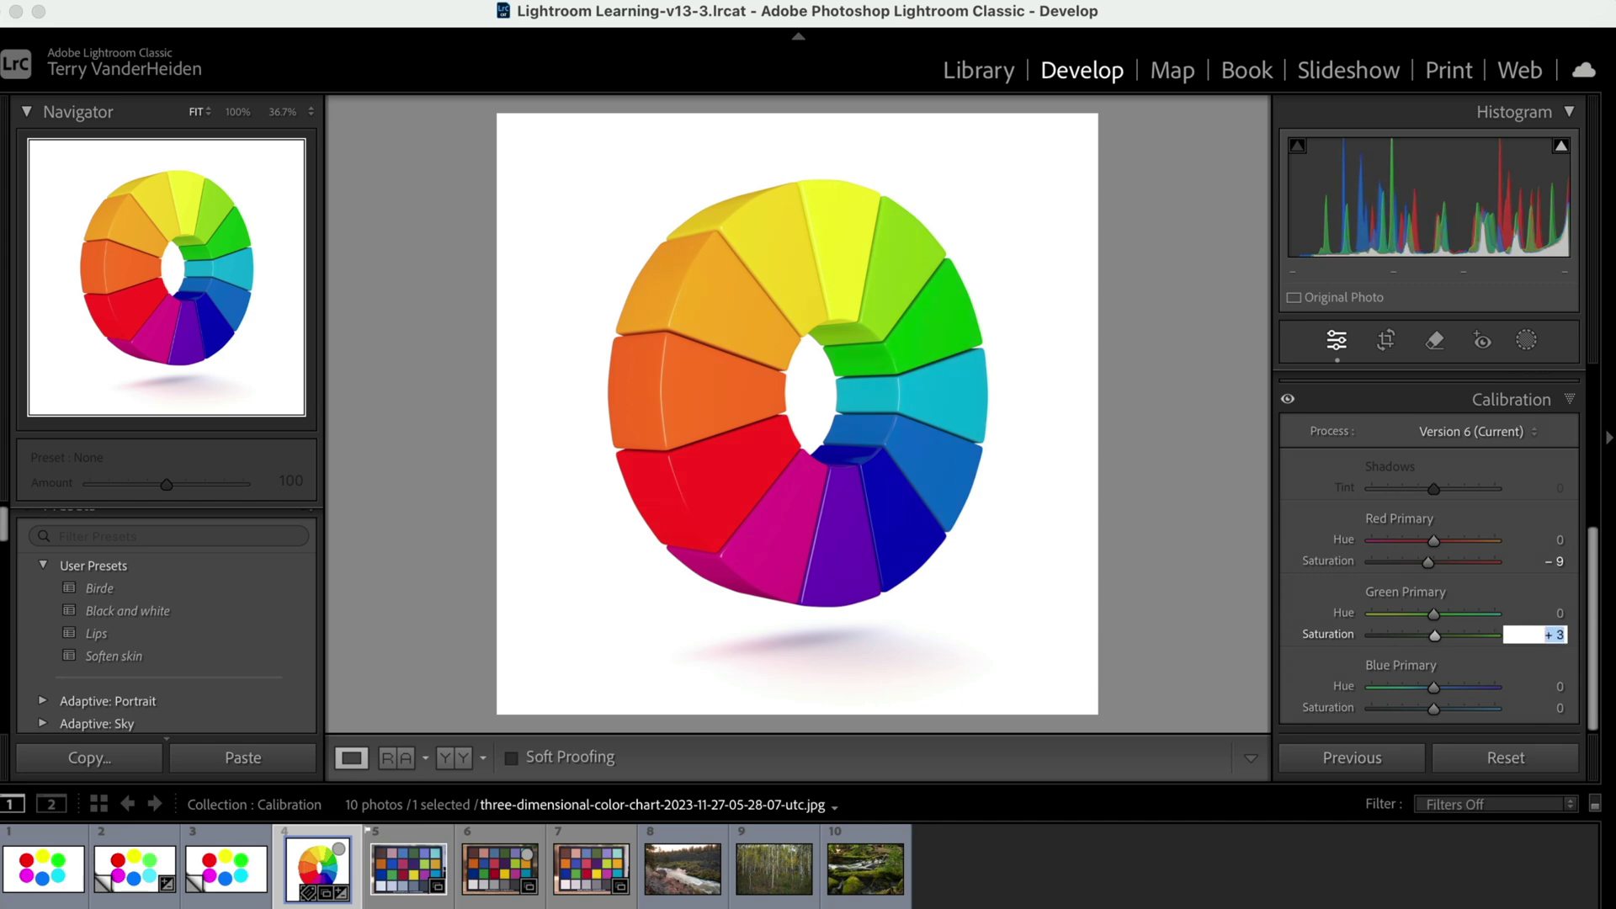
{"action": "key", "text": "Up"}
{"action": "key", "text": "Up"}
{"action": "key", "text": "Up"}
{"action": "key", "text": "Up"}
{"action": "key", "text": "Up"}
{"action": "key", "text": "Up"}
{"action": "key", "text": "Up"}
{"action": "key", "text": "Up"}
{"action": "key", "text": "Up"}
{"action": "key", "text": "Up"}
{"action": "key", "text": "Up"}
{"action": "key", "text": "Up"}
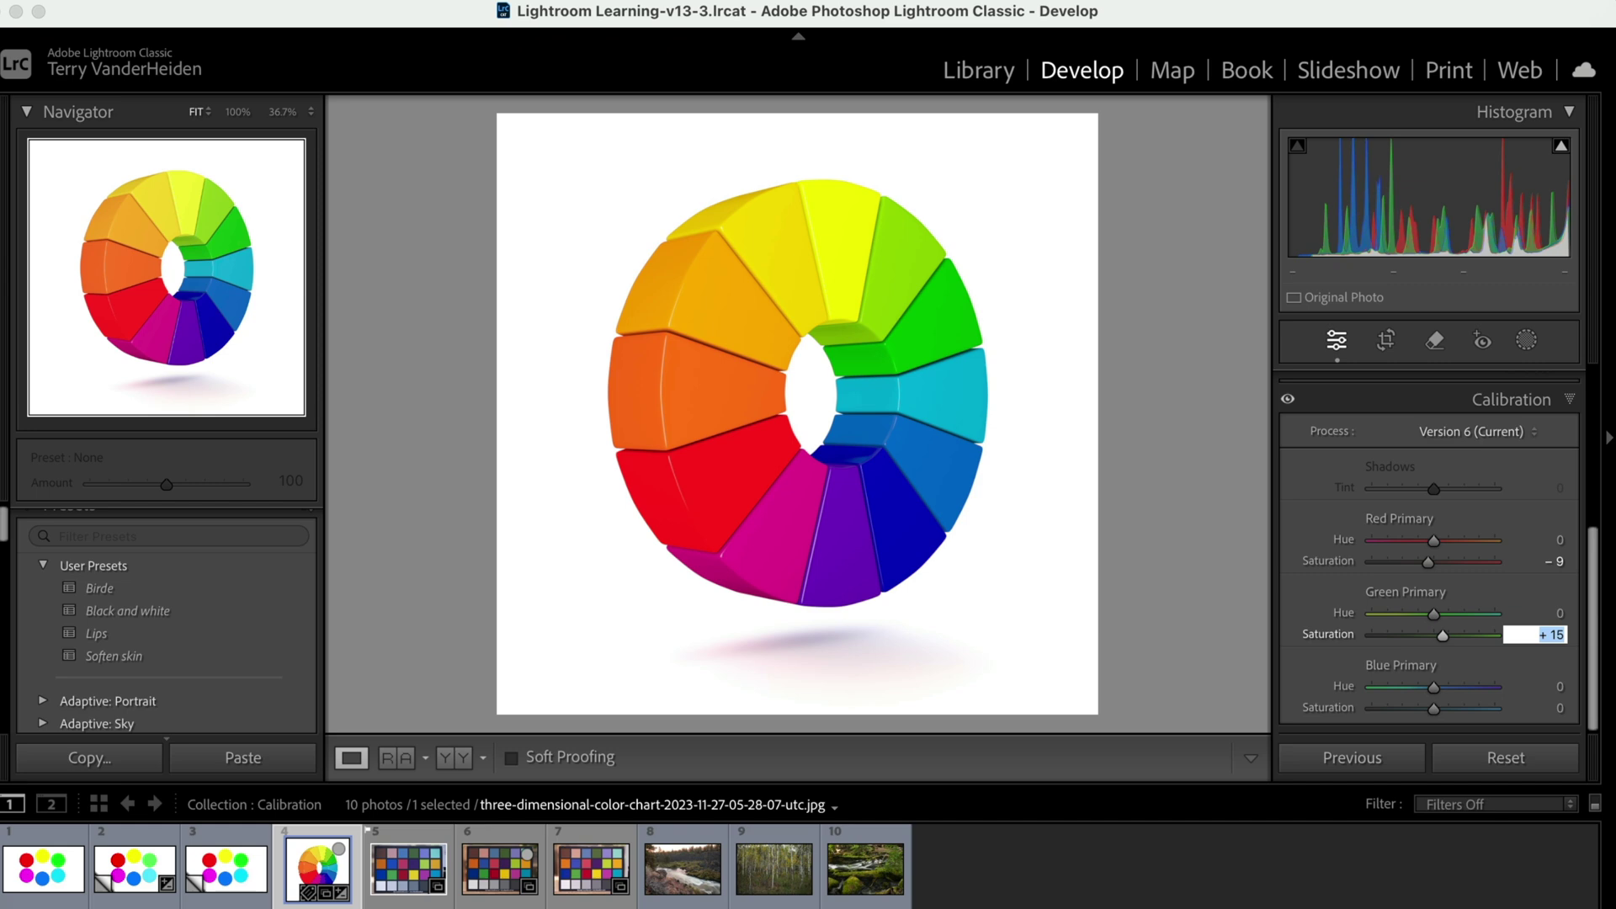
{"action": "key", "text": "Down"}
{"action": "key", "text": "Down"}
{"action": "key", "text": "Down"}
{"action": "key", "text": "Down"}
{"action": "key", "text": "Down"}
{"action": "key", "text": "Down"}
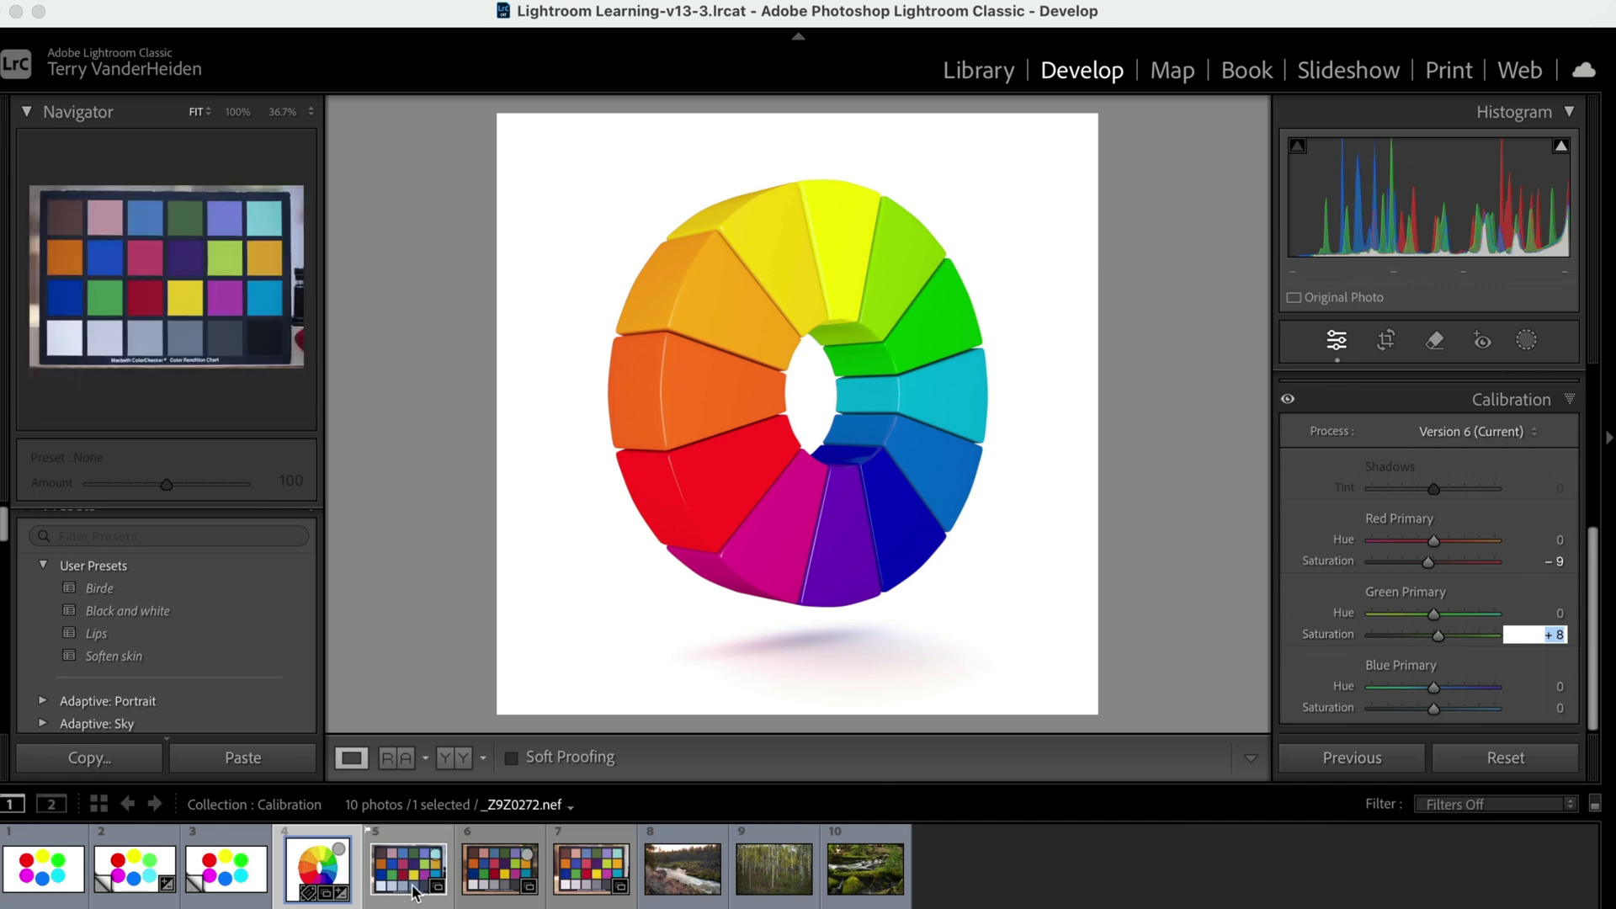
Compare the _Z9Z0272.nef and DSC00003.arw ColorChecker shots, ending on _Z9Z0272.nef
{"action": "left_click", "coordinate": [414, 891]}
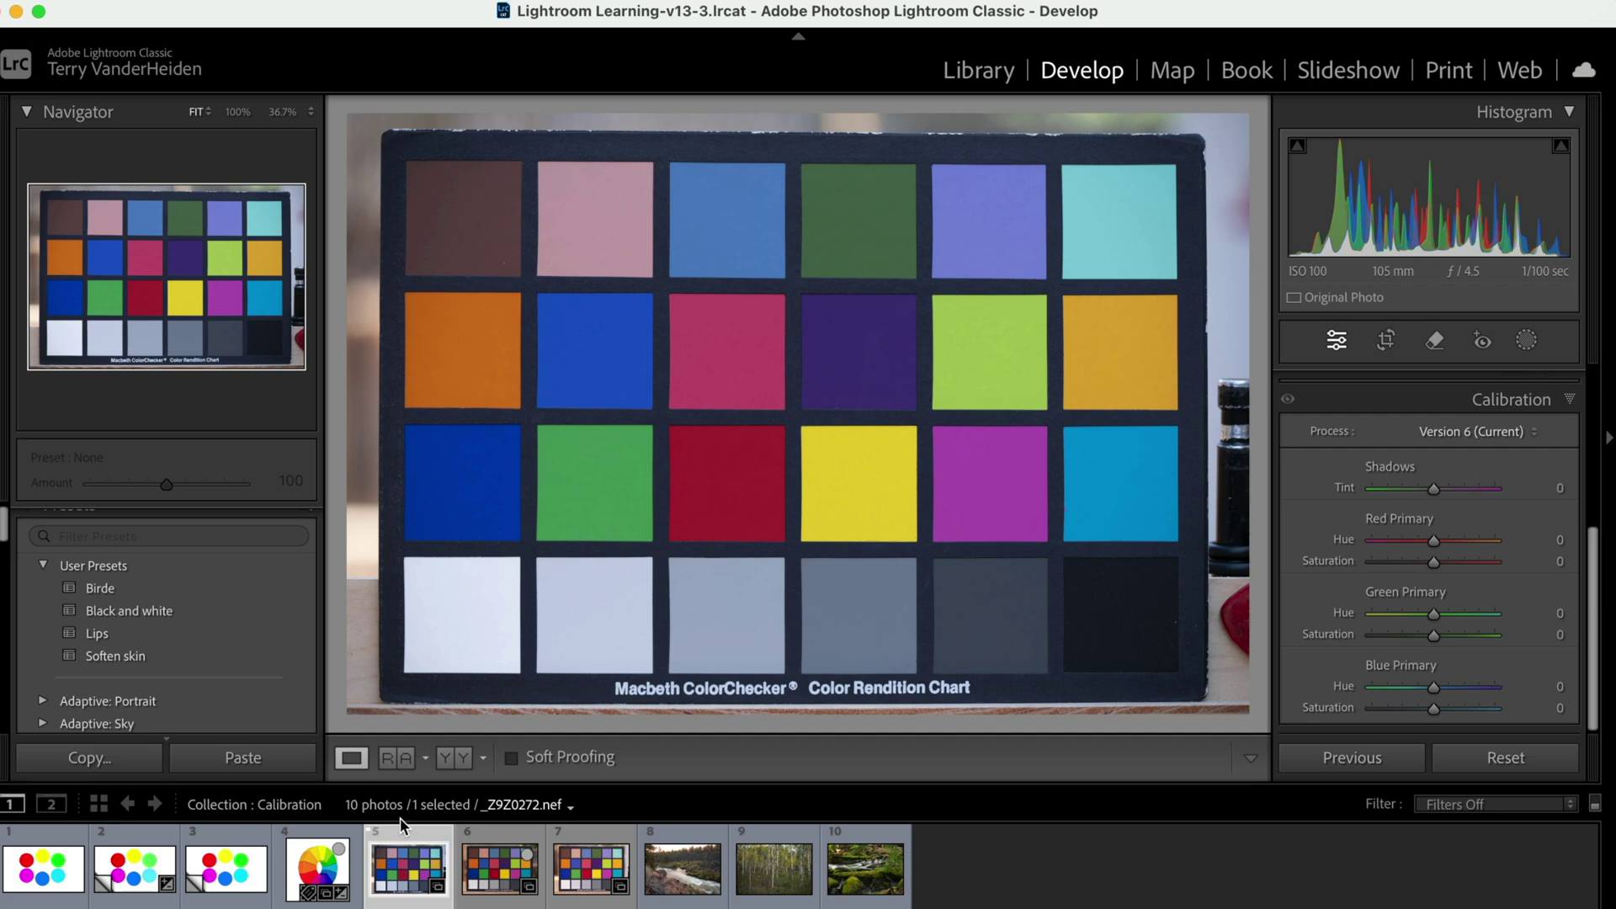
{"action": "left_click", "coordinate": [499, 878]}
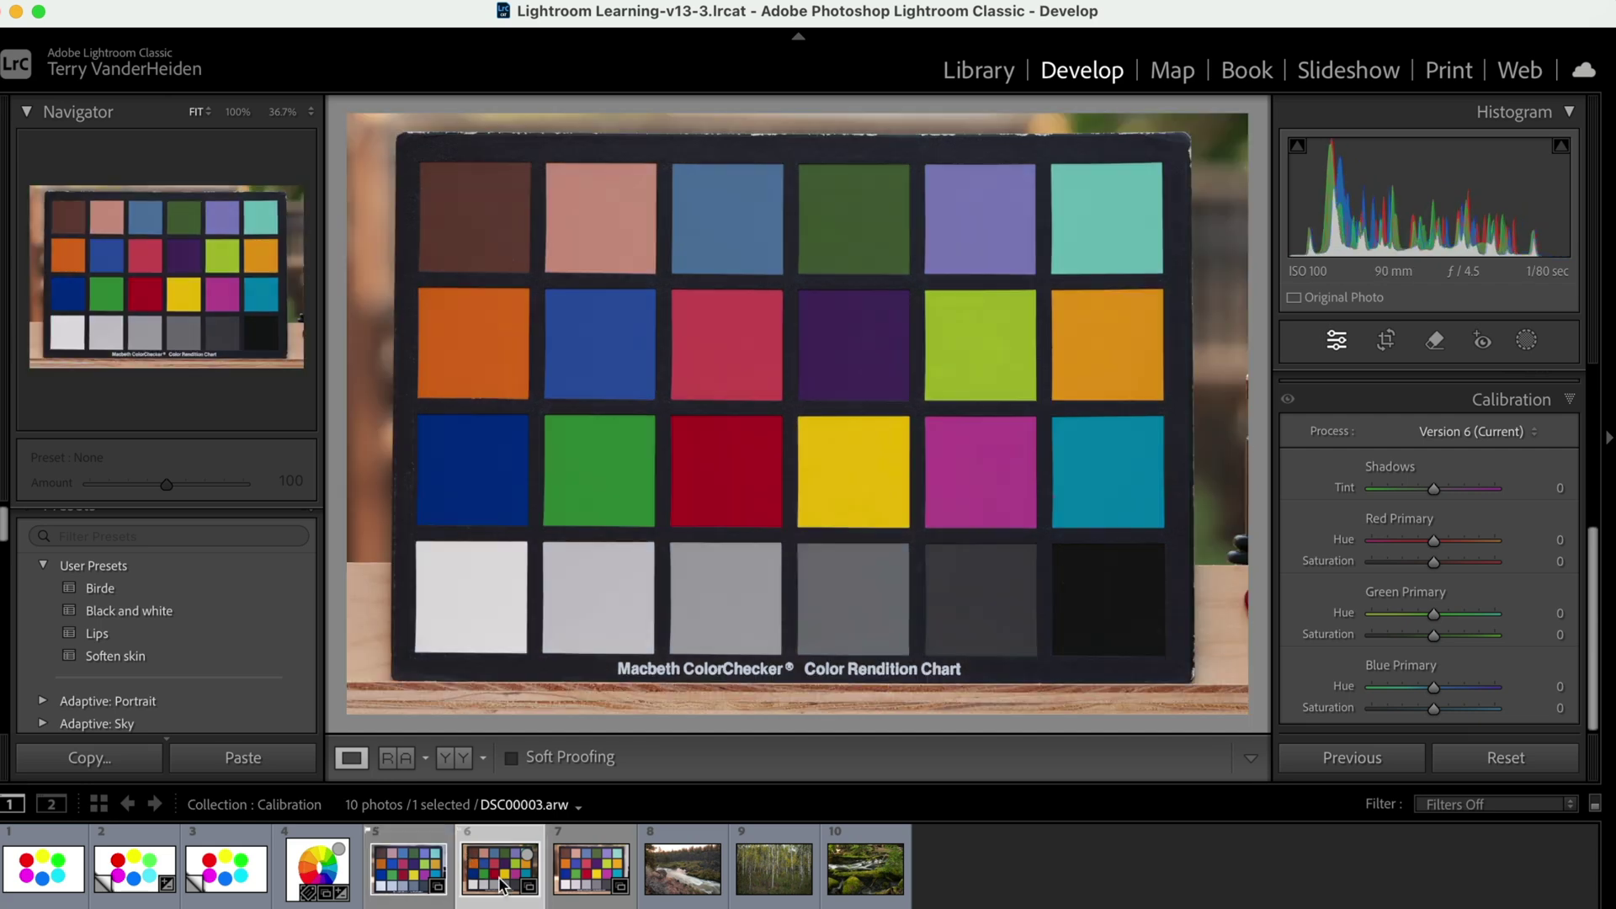
{"action": "left_click", "coordinate": [427, 880]}
{"action": "left_click", "coordinate": [500, 878]}
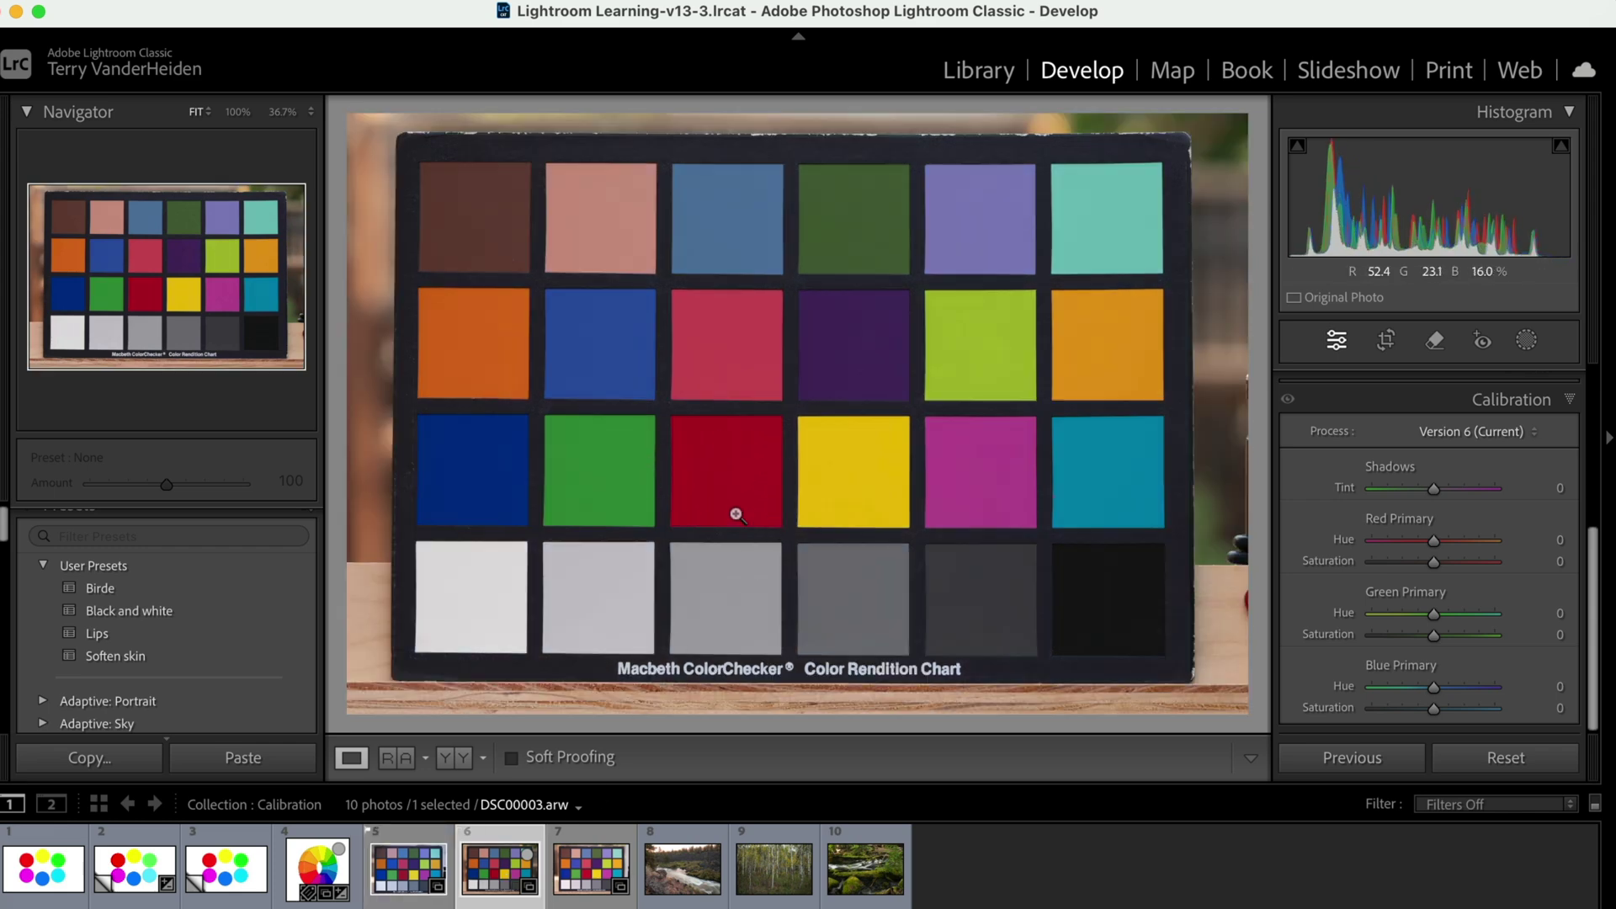
{"action": "left_click", "coordinate": [409, 867]}
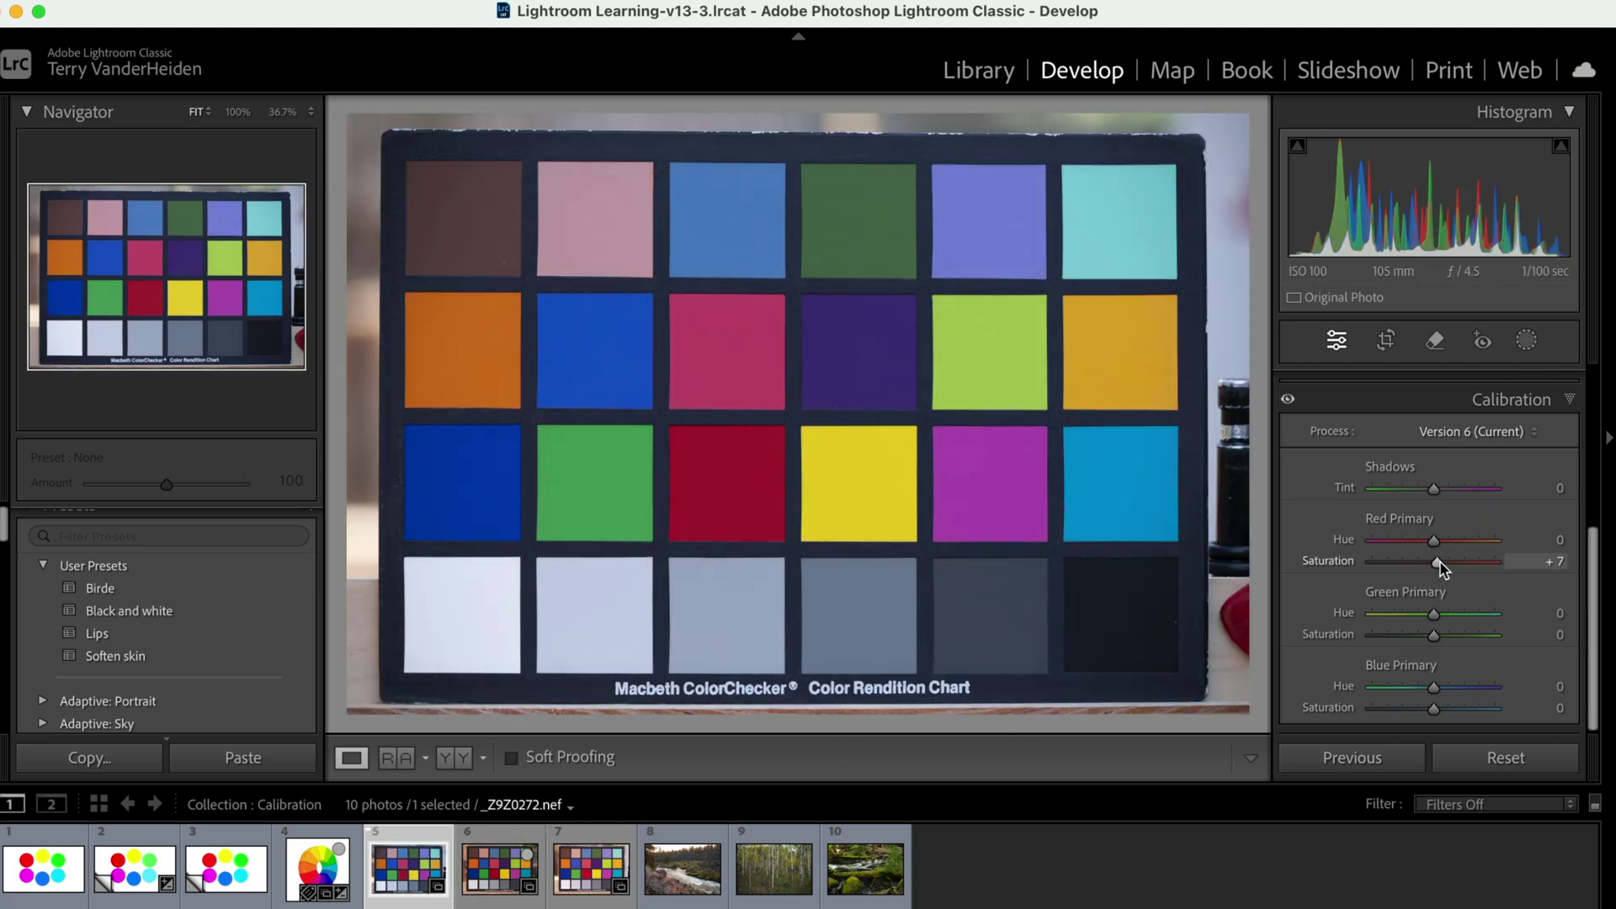
Give the Nikon chart Red Primary Saturation +30 and Hue +36, and shift Green Primary Hue to +26
{"action": "left_click_drag", "start_coordinate": [1443, 569], "coordinate": [1455, 567]}
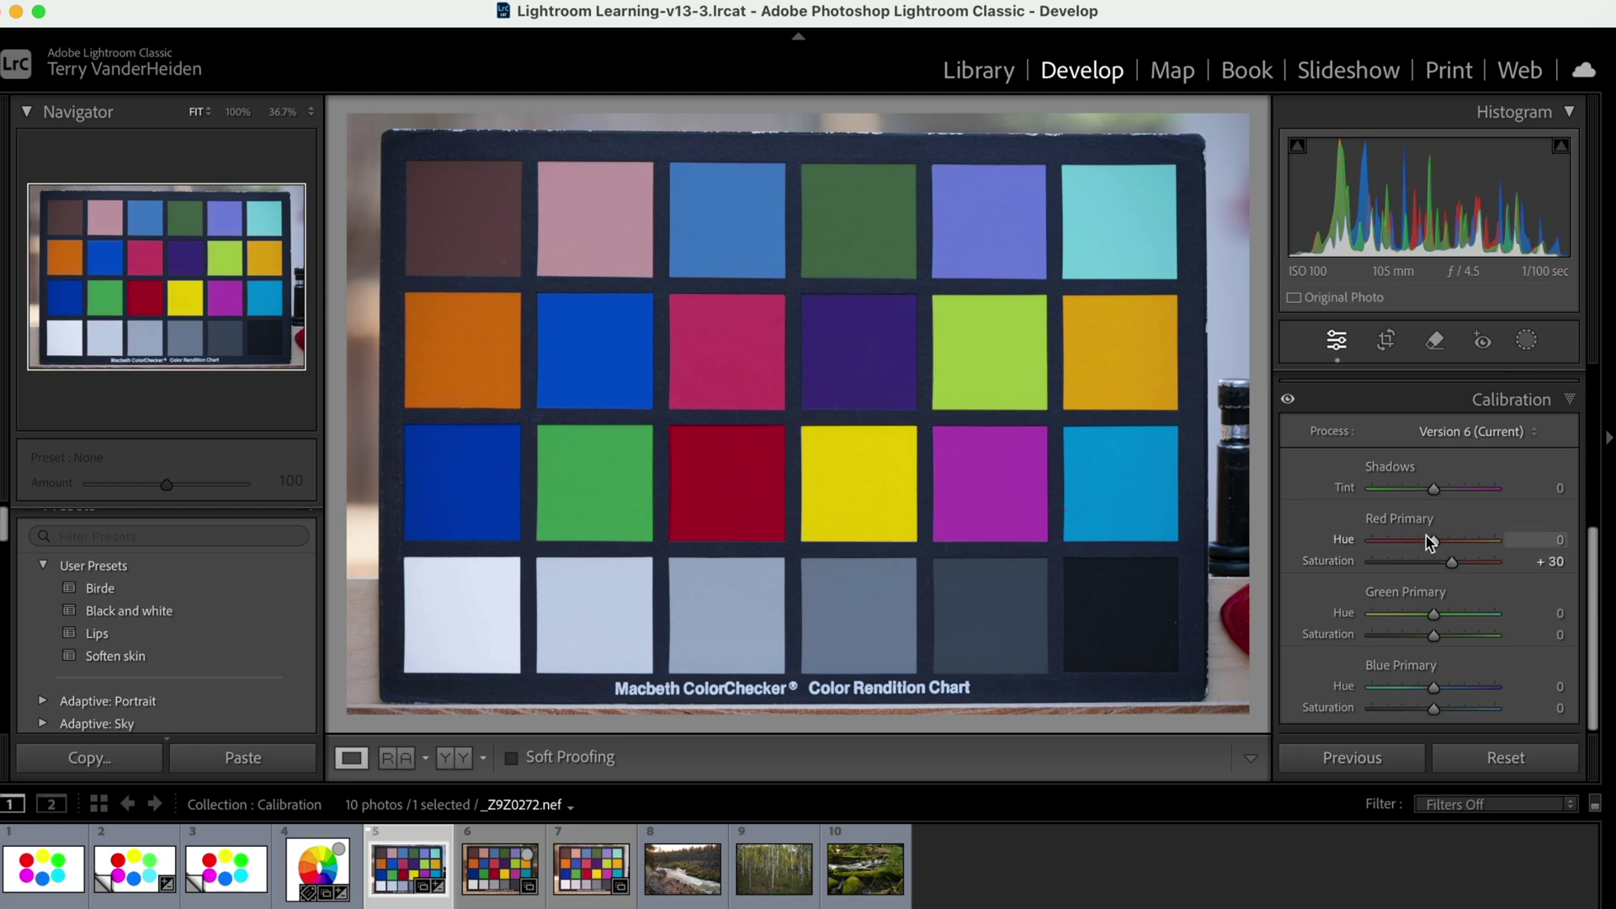
{"action": "mouse_move", "coordinate": [1435, 545]}
{"action": "left_mouse_down"}
{"action": "mouse_move", "coordinate": [1367, 549]}
{"action": "mouse_move", "coordinate": [1457, 550]}
{"action": "left_mouse_up"}
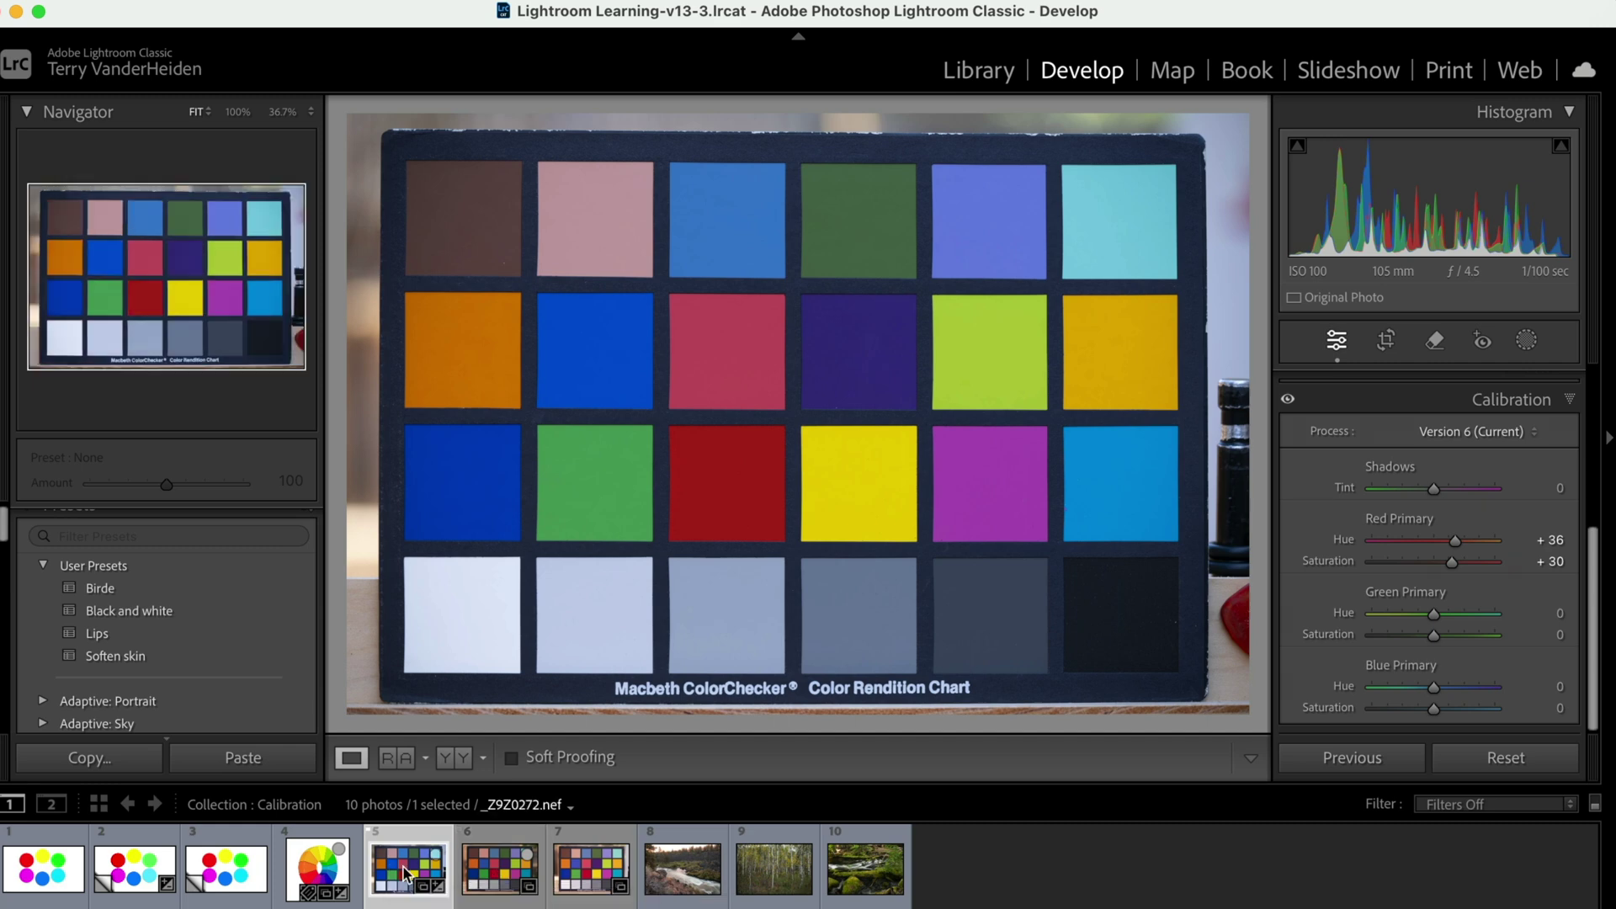
{"action": "left_click", "coordinate": [499, 880]}
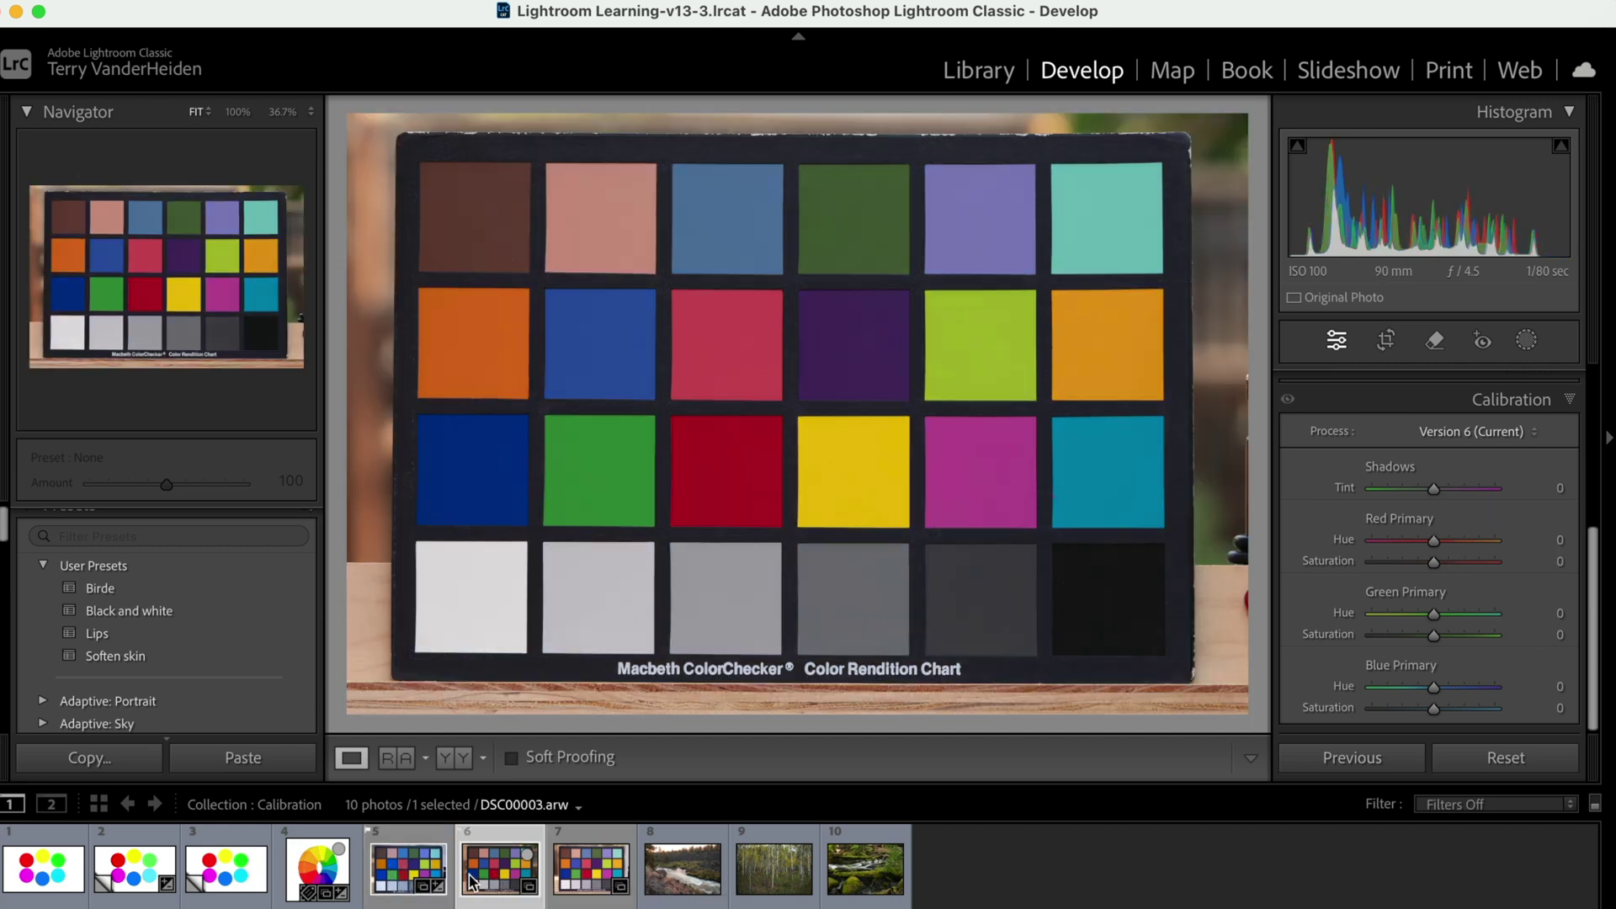
{"action": "left_click", "coordinate": [429, 880]}
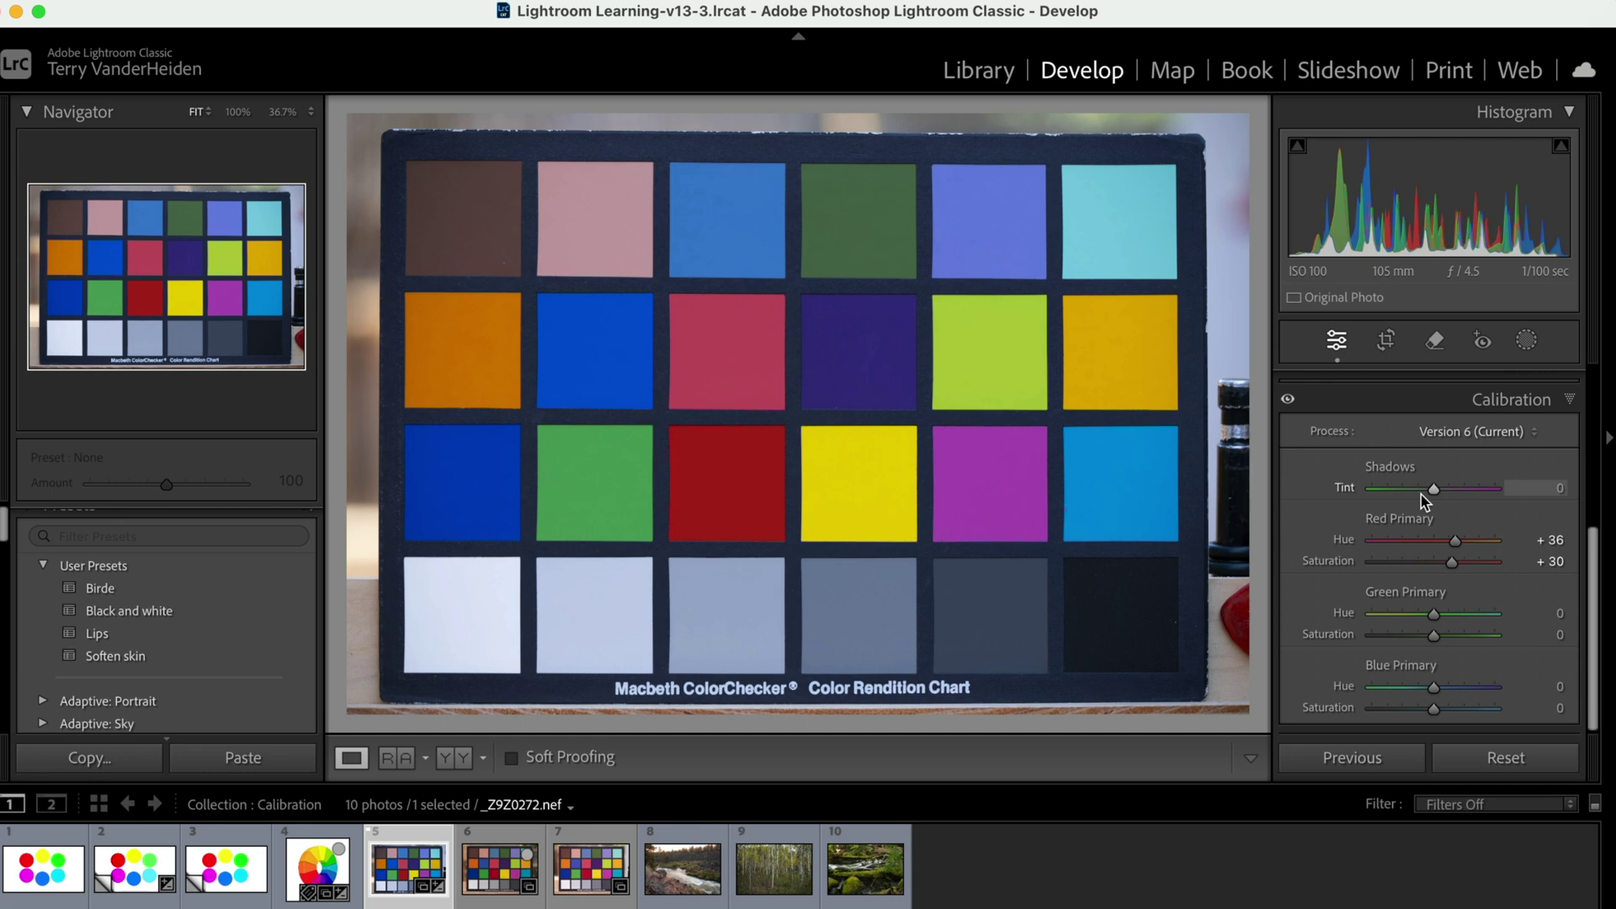
{"action": "left_click_drag", "start_coordinate": [1434, 614], "coordinate": [1450, 614]}
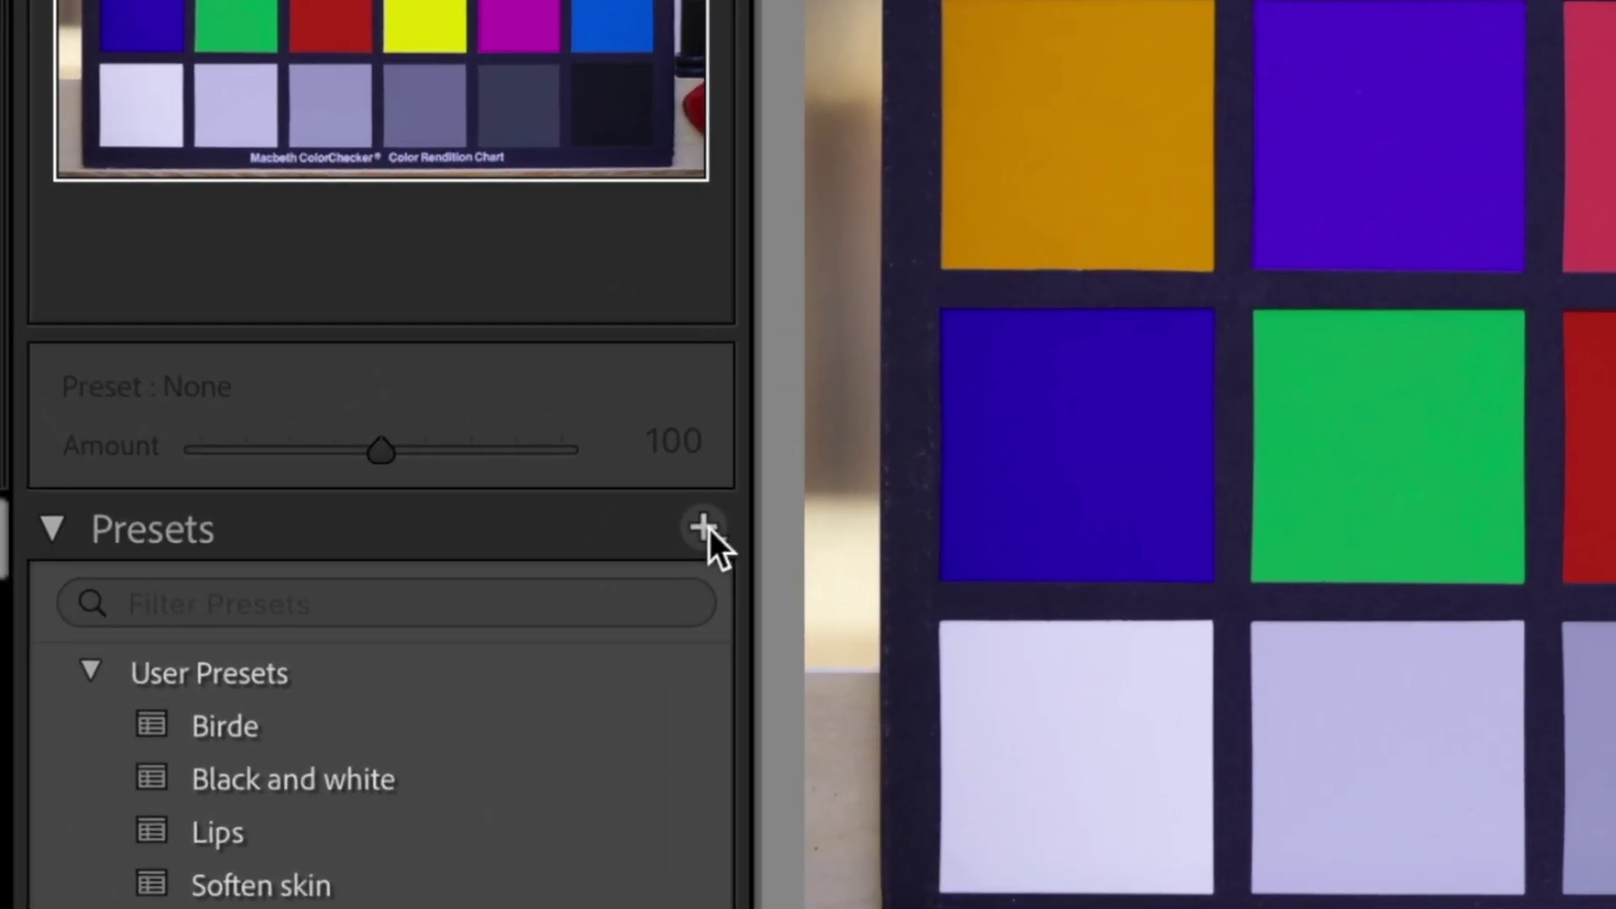
Create a 'Calibration Nikon' develop preset containing only the Calibration settings
{"action": "left_click", "coordinate": [703, 539]}
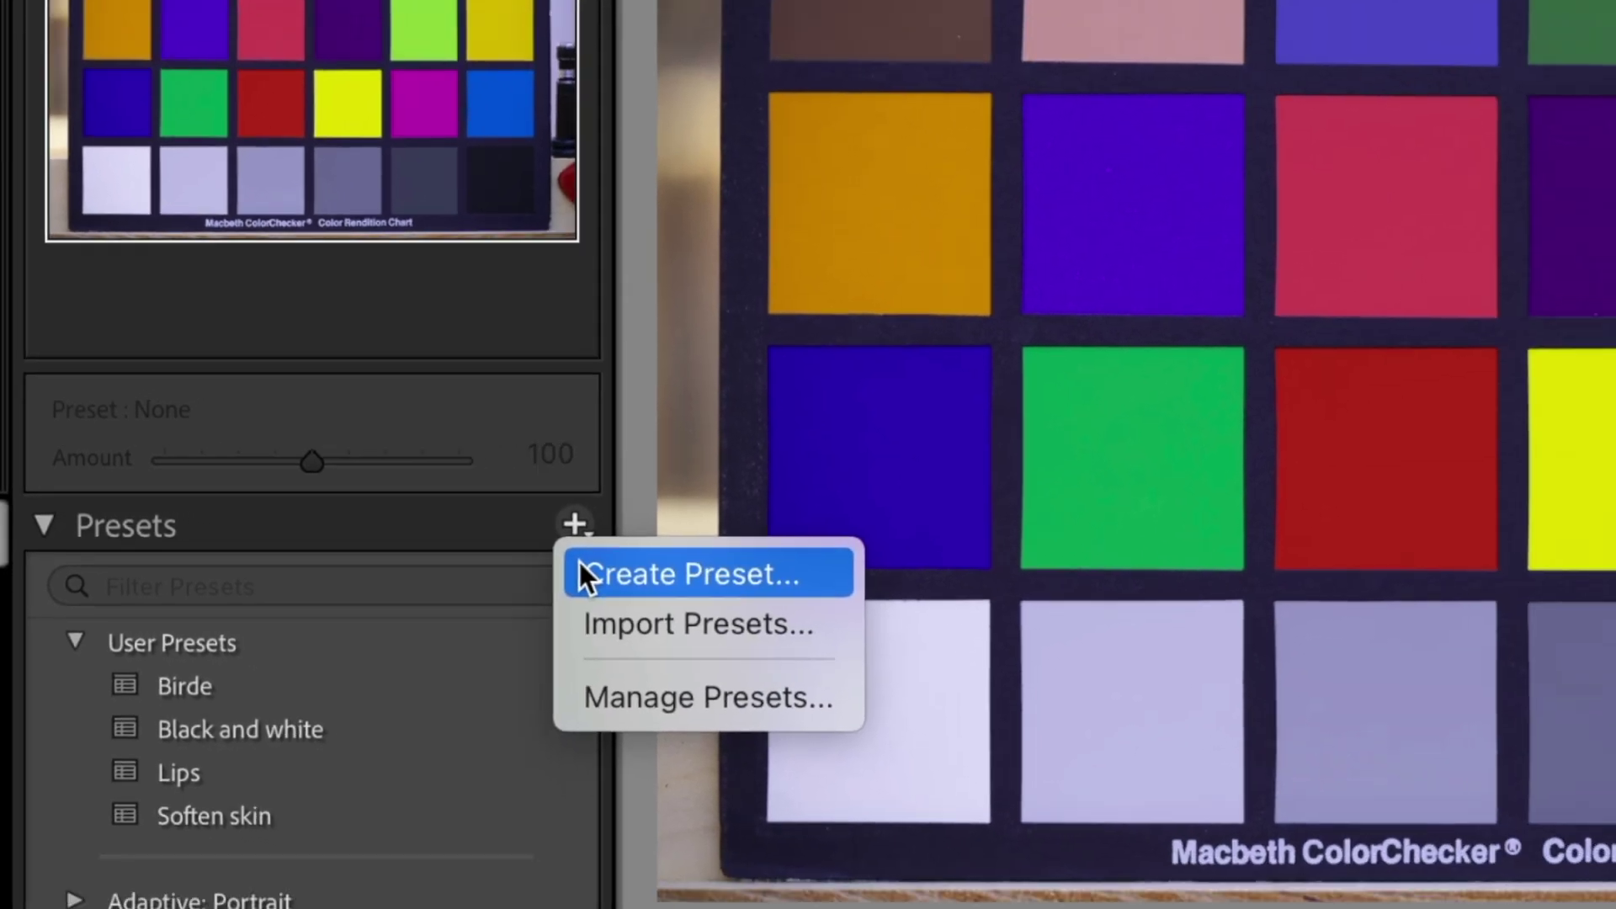
{"action": "left_click", "coordinate": [581, 566]}
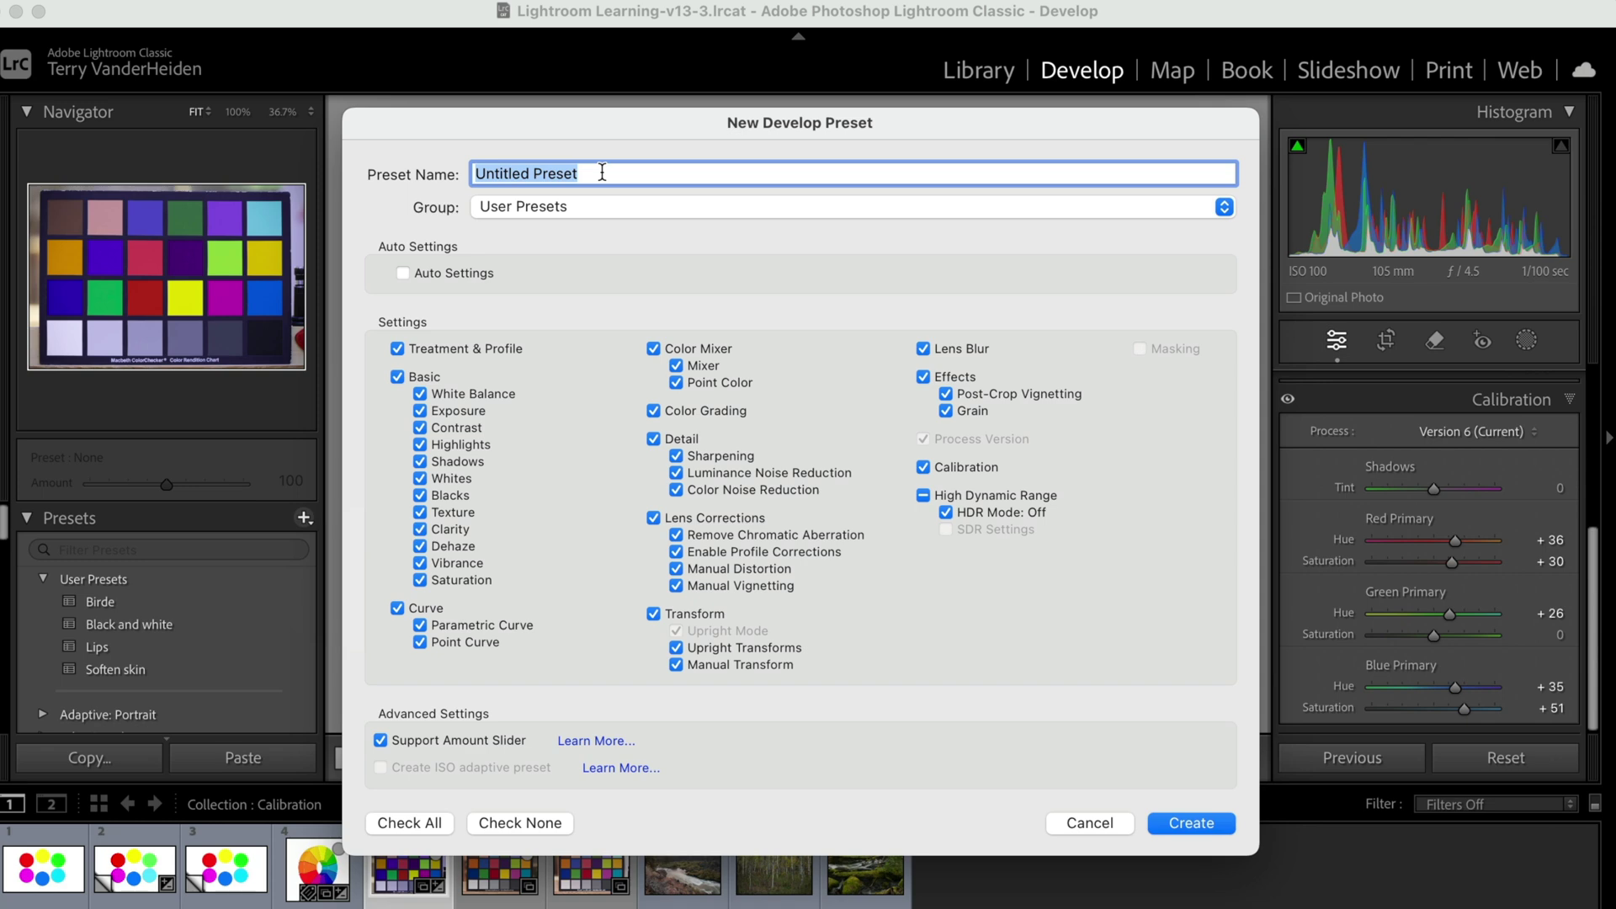
{"action": "type", "text": "Calibra"}
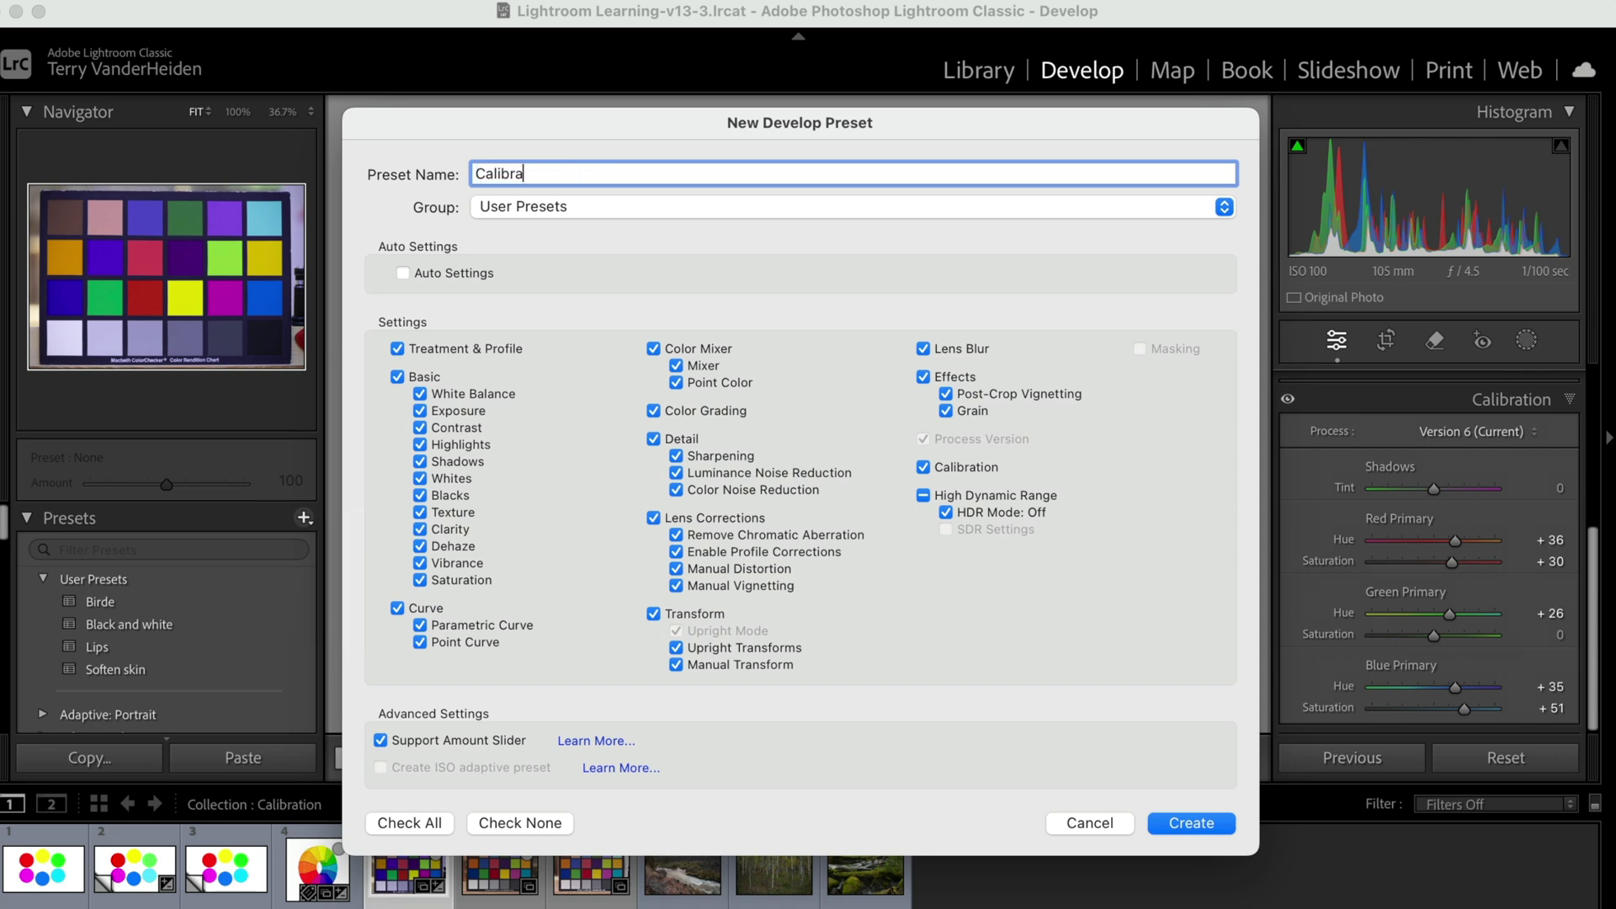
{"action": "type", "text": "tion Nikon"}
{"action": "left_click", "coordinate": [495, 823]}
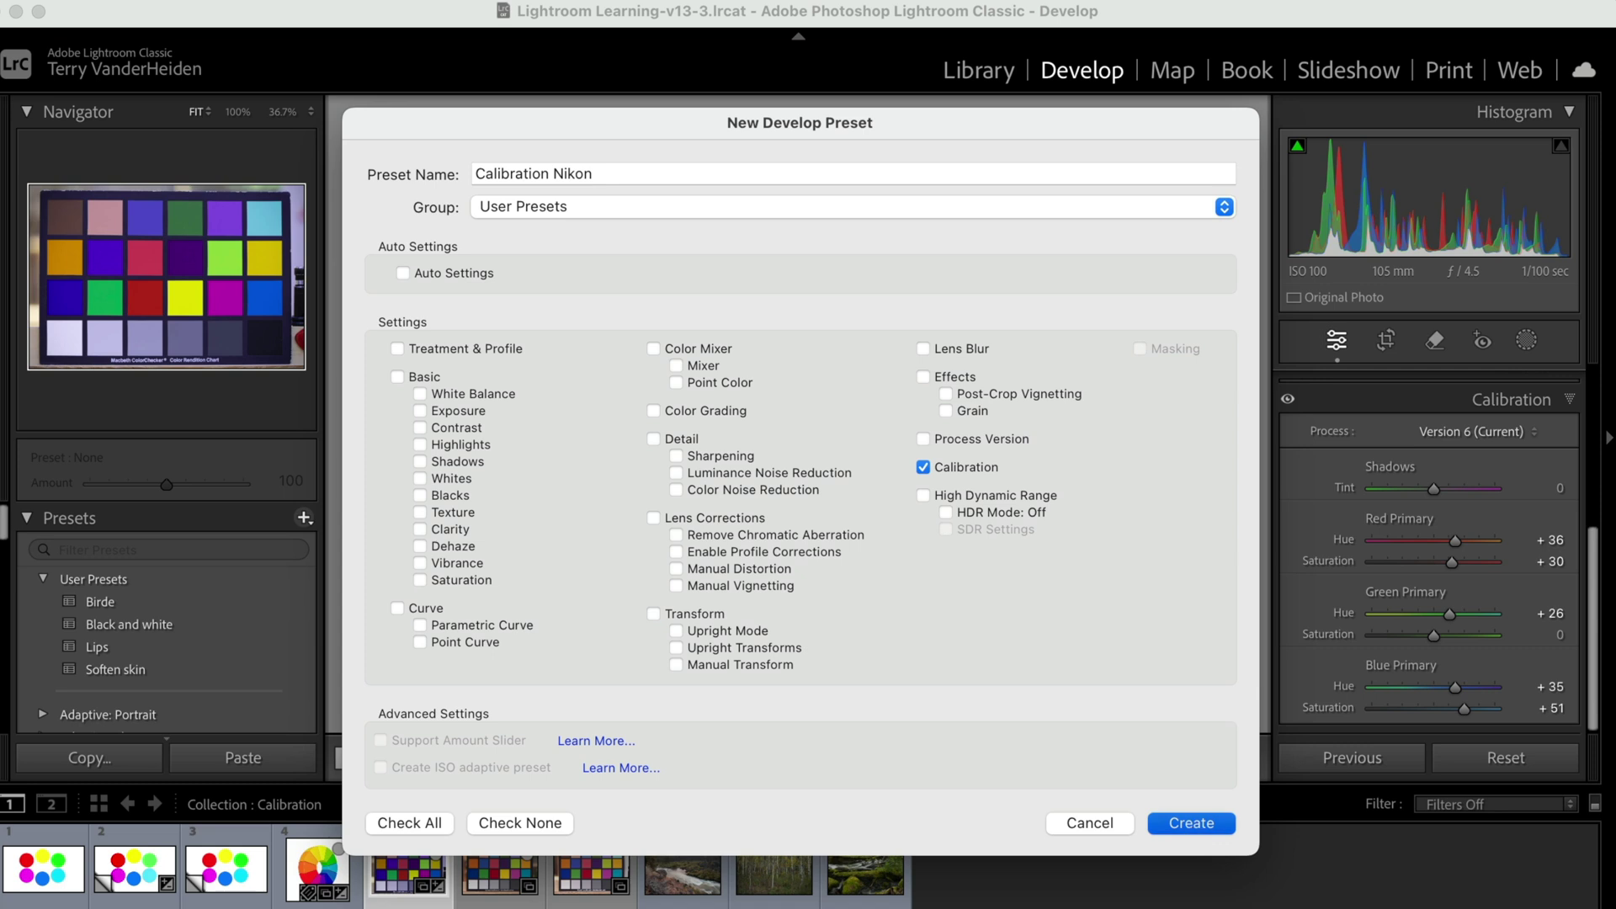
{"action": "left_click", "coordinate": [1192, 823]}
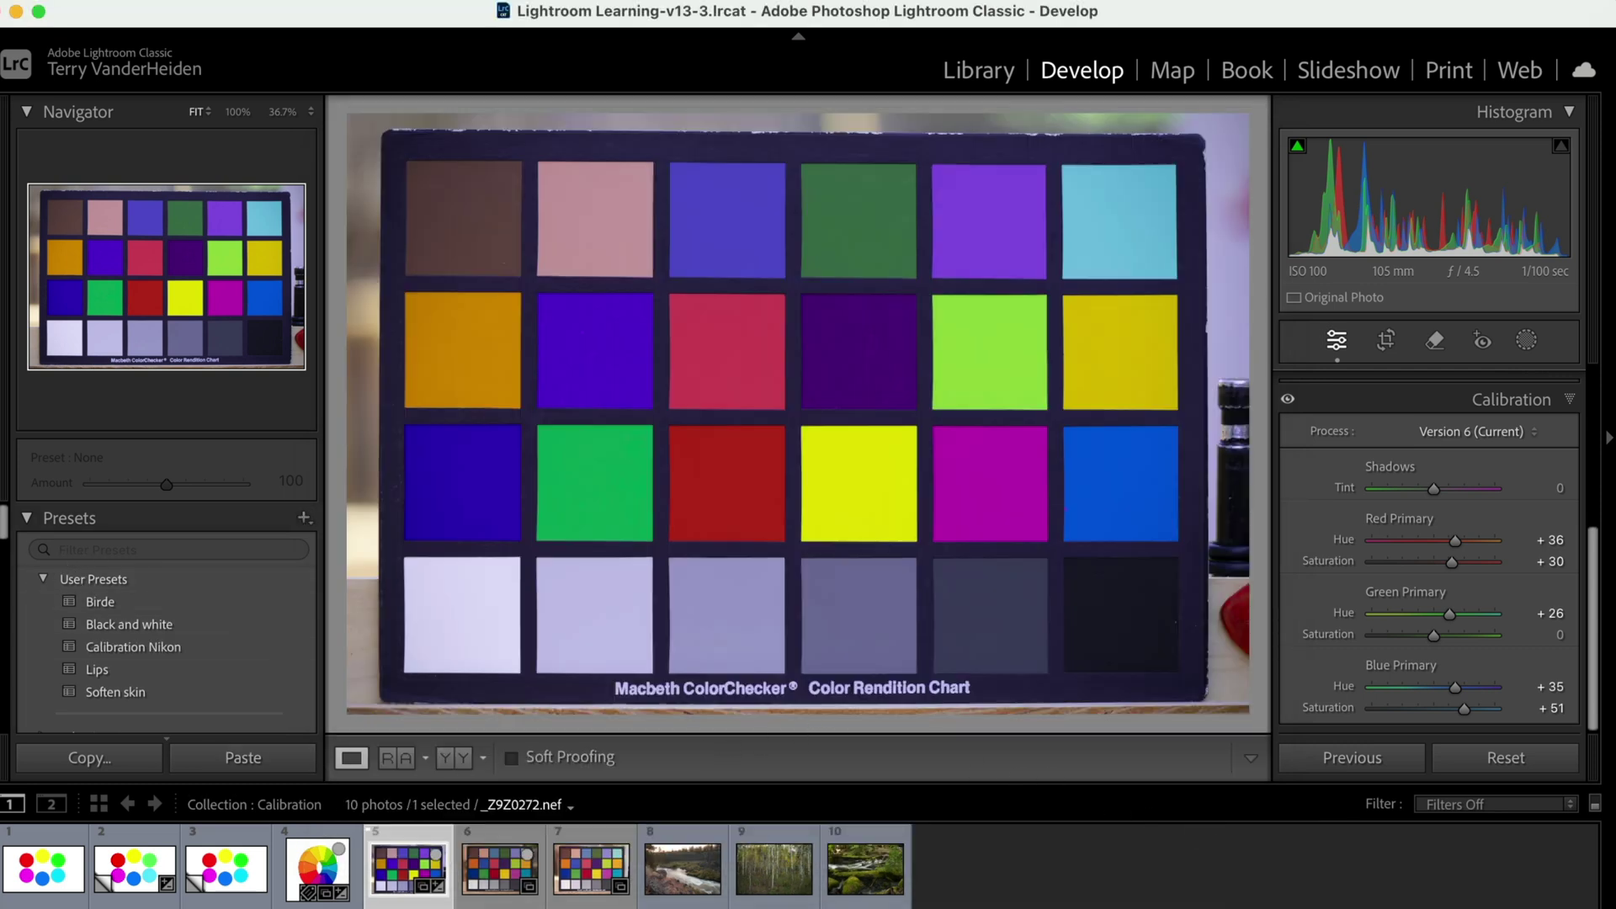
Select DSC00003.arw and apply the Calibration Nikon user preset to it
{"action": "left_click", "coordinate": [135, 667]}
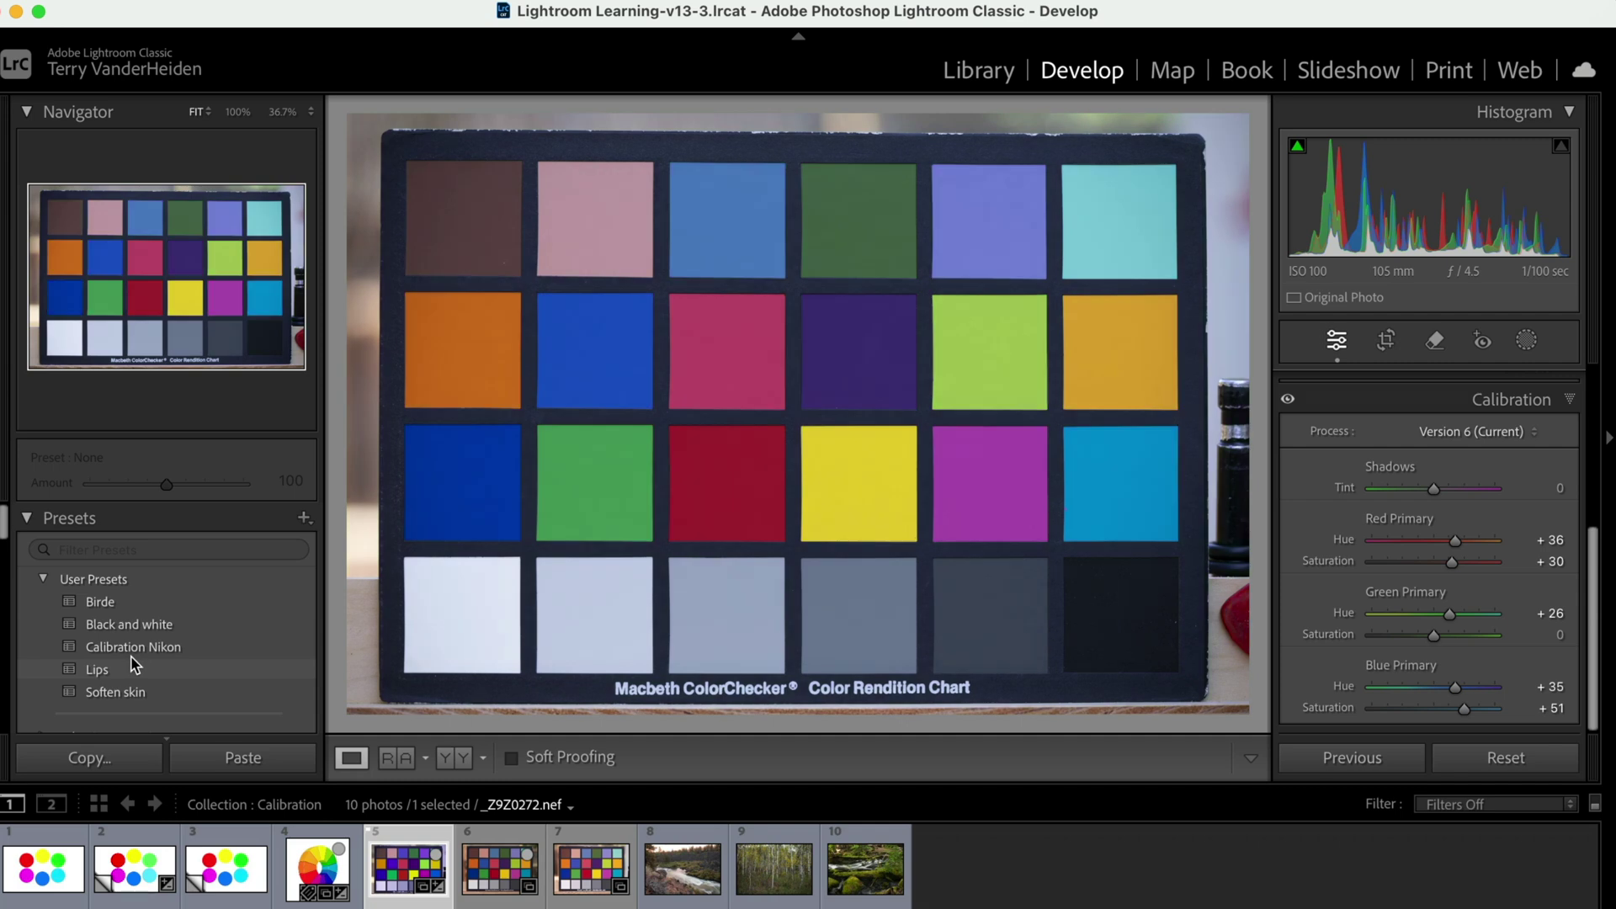
{"action": "left_click", "coordinate": [497, 873]}
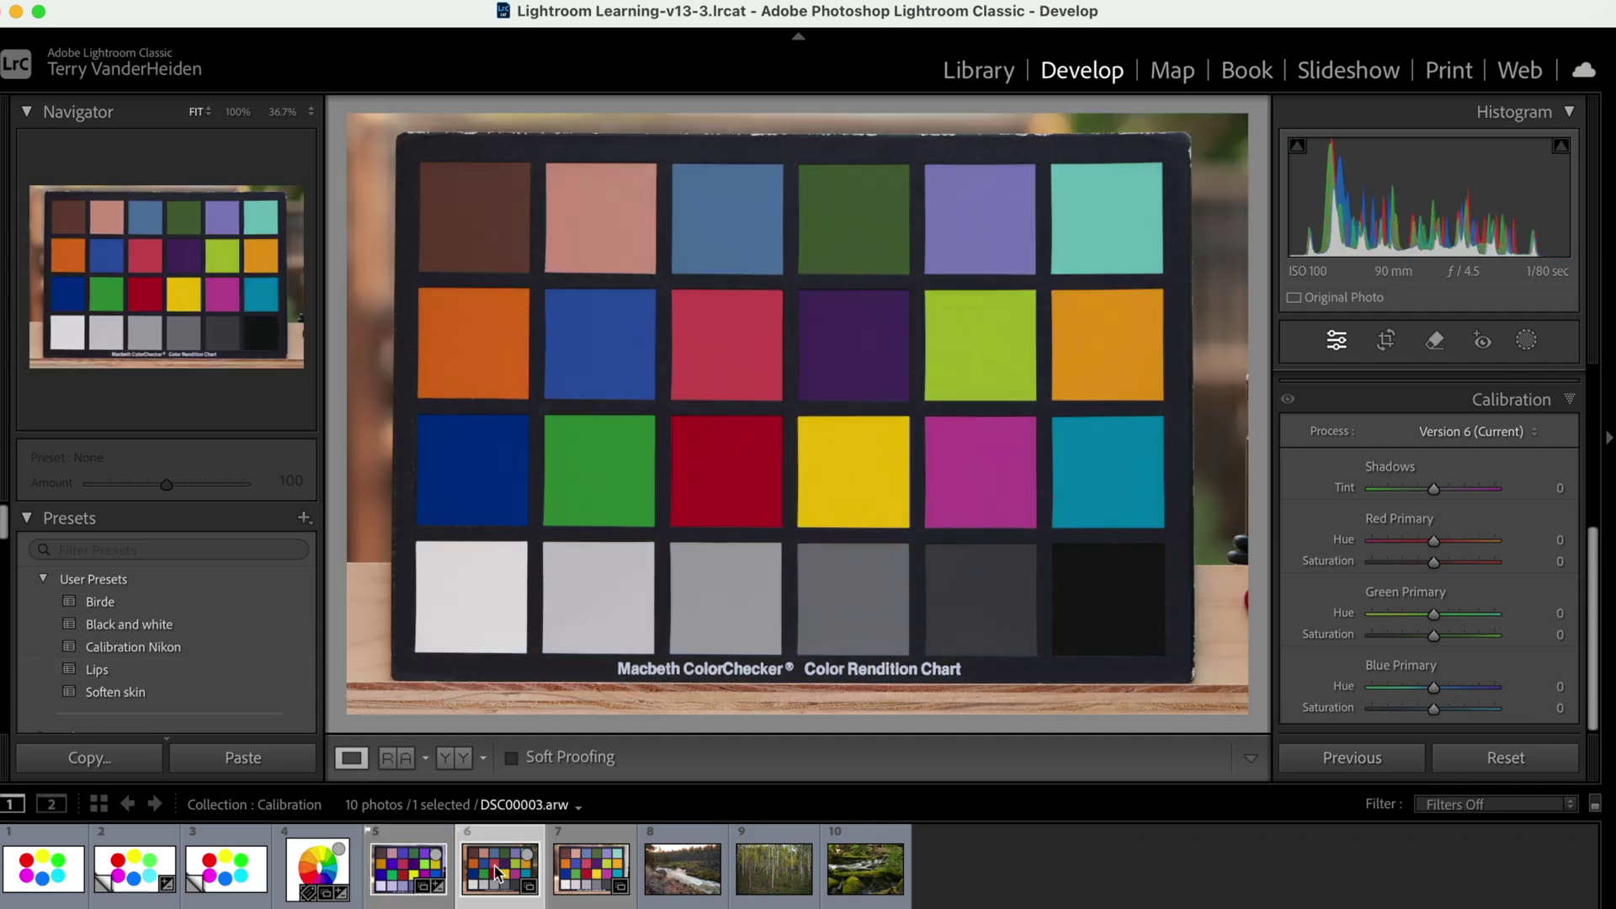
{"action": "left_click", "coordinate": [176, 665]}
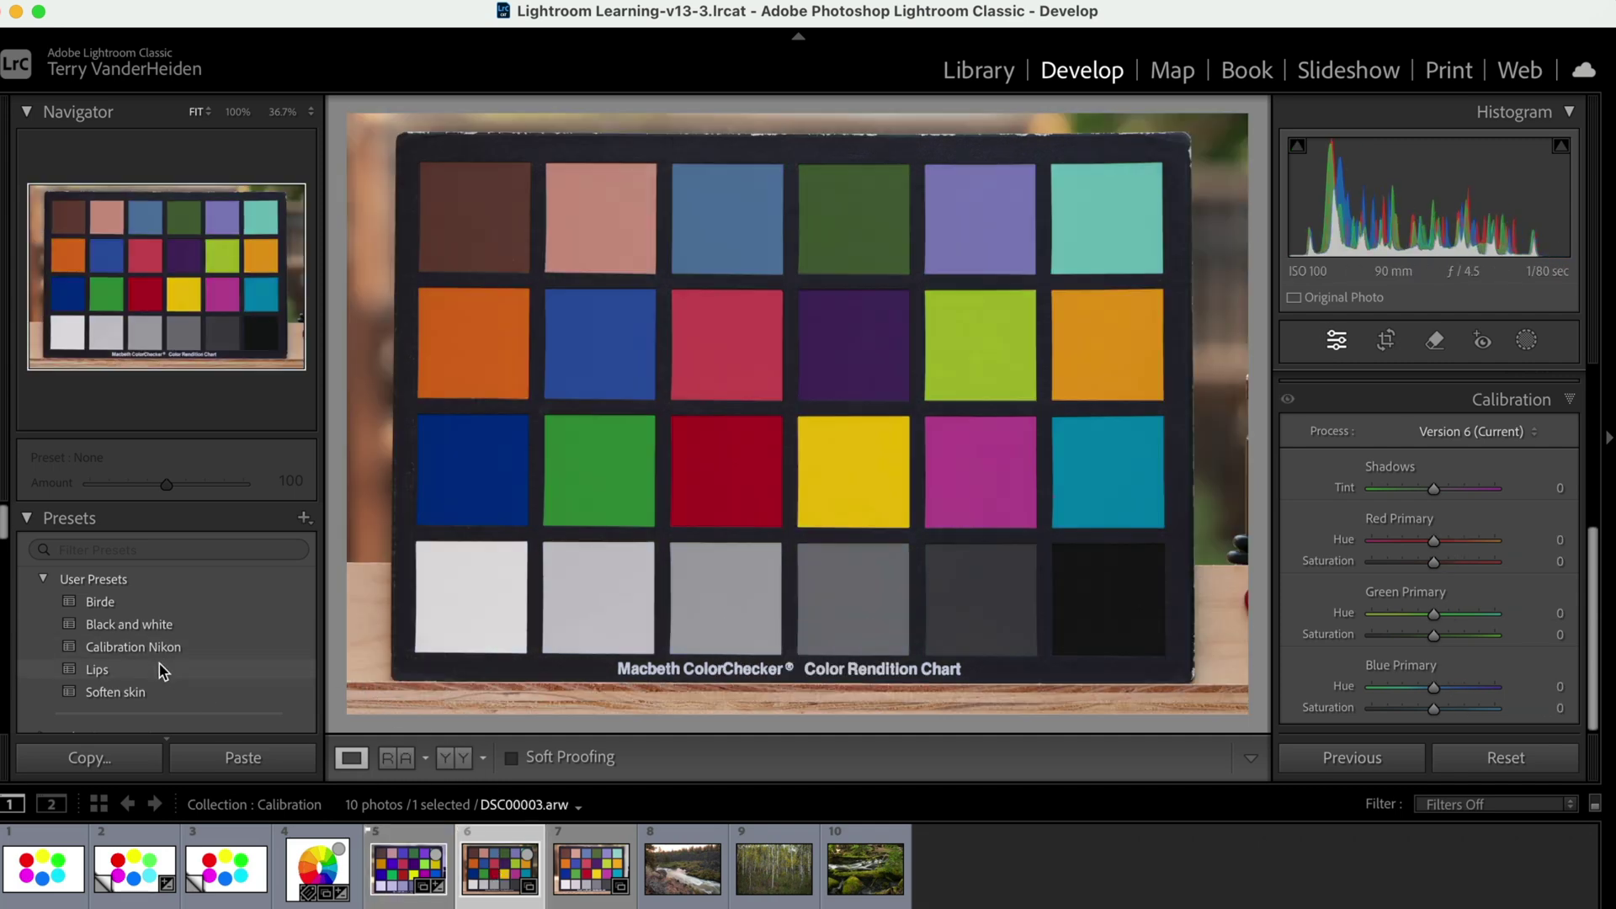
{"action": "left_click", "coordinate": [160, 648]}
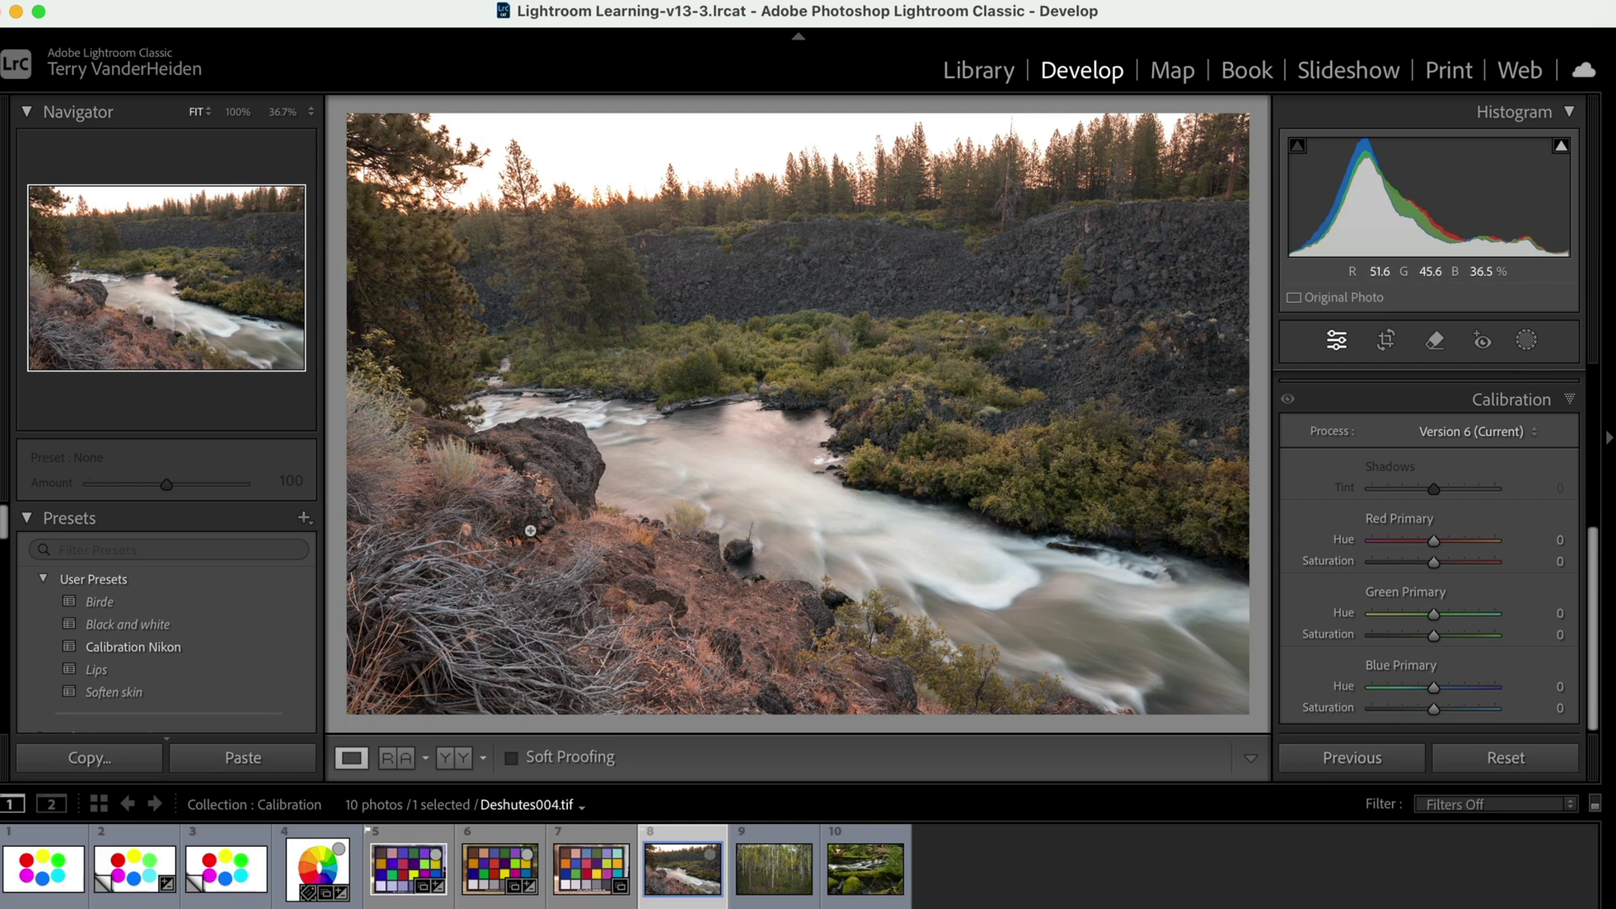
Reopen the _Z9Z0272.nef ColorChecker photo from the filmstrip
{"action": "left_click", "coordinate": [430, 874]}
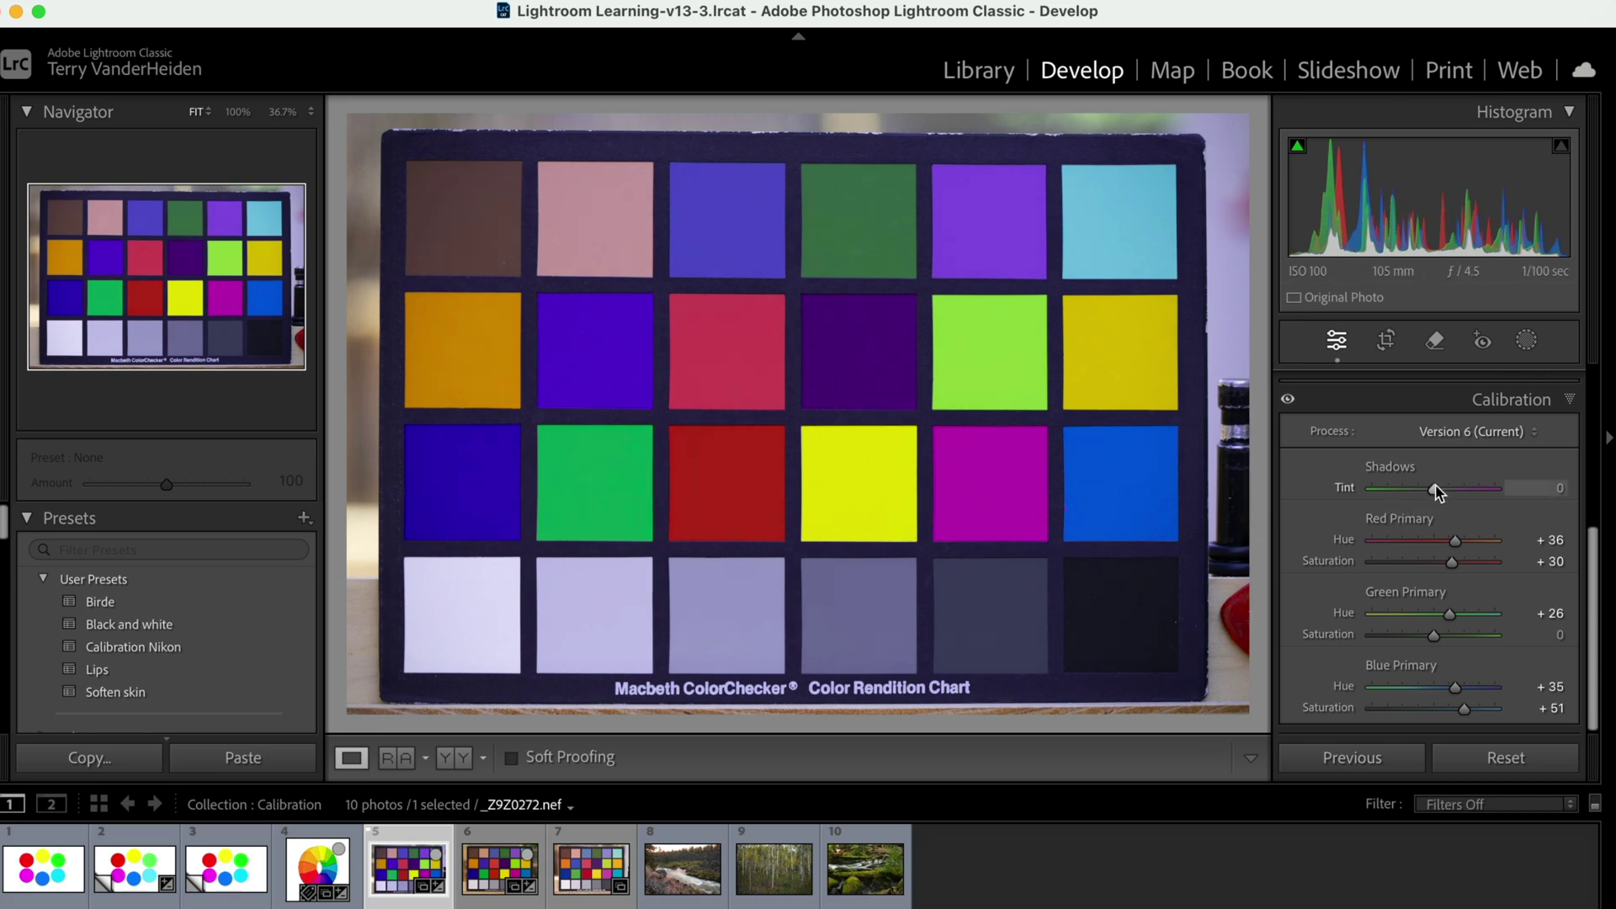
Finish tinting the colour chart's shadows, then load the Deshutes004.tif river photo from the filmstrip
{"action": "mouse_move", "coordinate": [1437, 493]}
{"action": "left_mouse_down"}
{"action": "mouse_move", "coordinate": [1378, 490]}
{"action": "mouse_move", "coordinate": [1533, 488]}
{"action": "mouse_move", "coordinate": [1381, 495]}
{"action": "mouse_move", "coordinate": [1433, 497]}
{"action": "left_mouse_up"}
{"action": "left_click", "coordinate": [31, 884]}
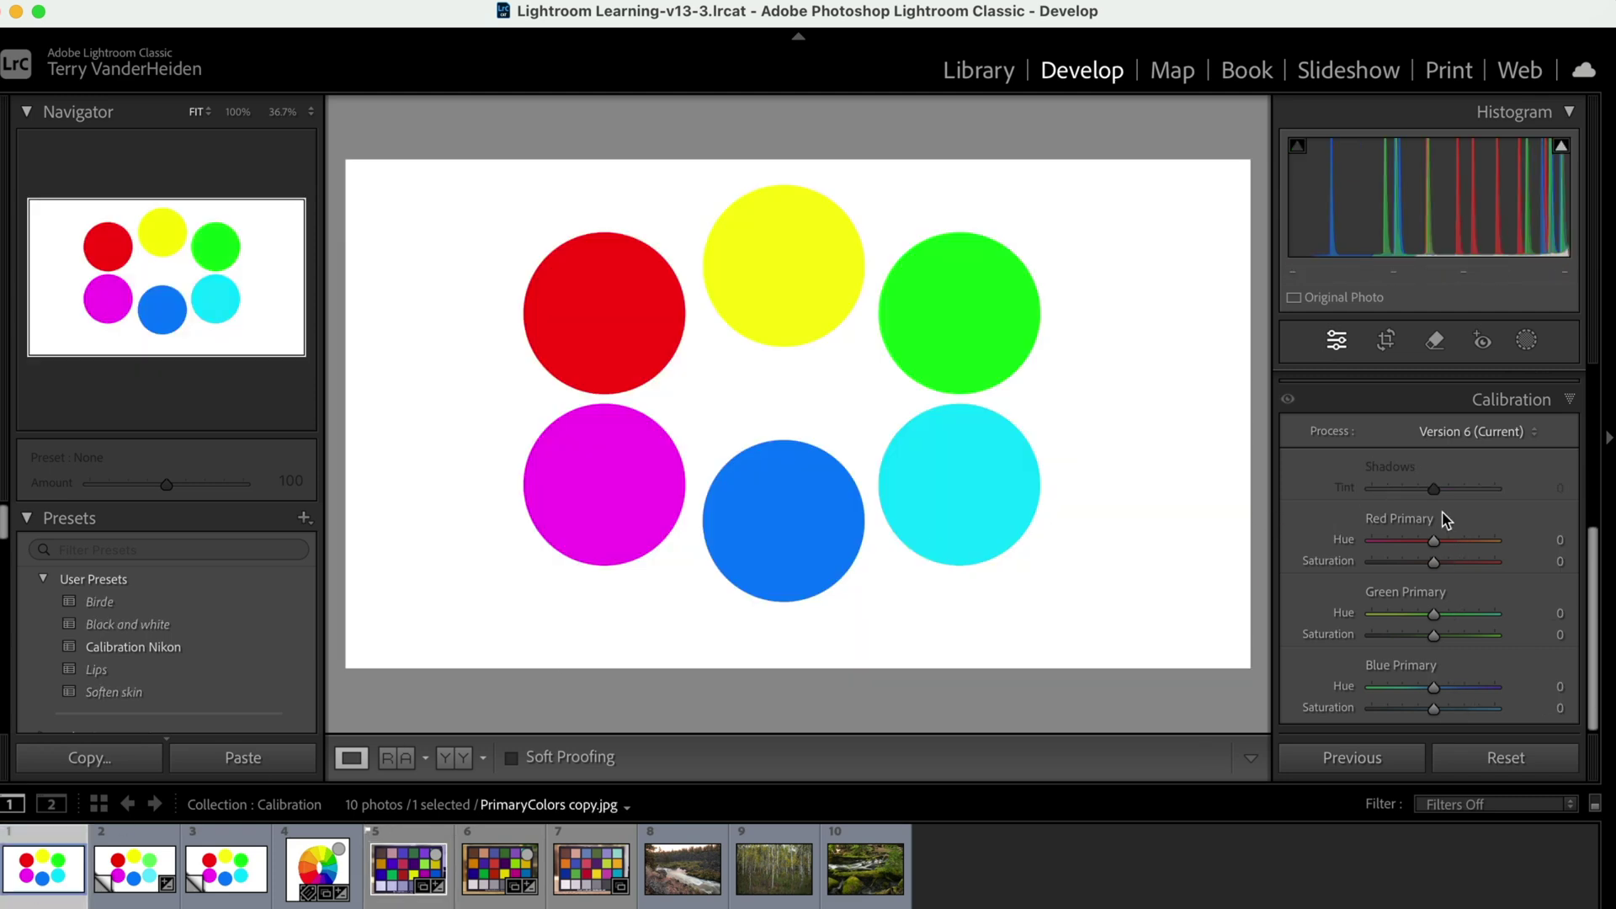
{"action": "left_click", "coordinate": [655, 876]}
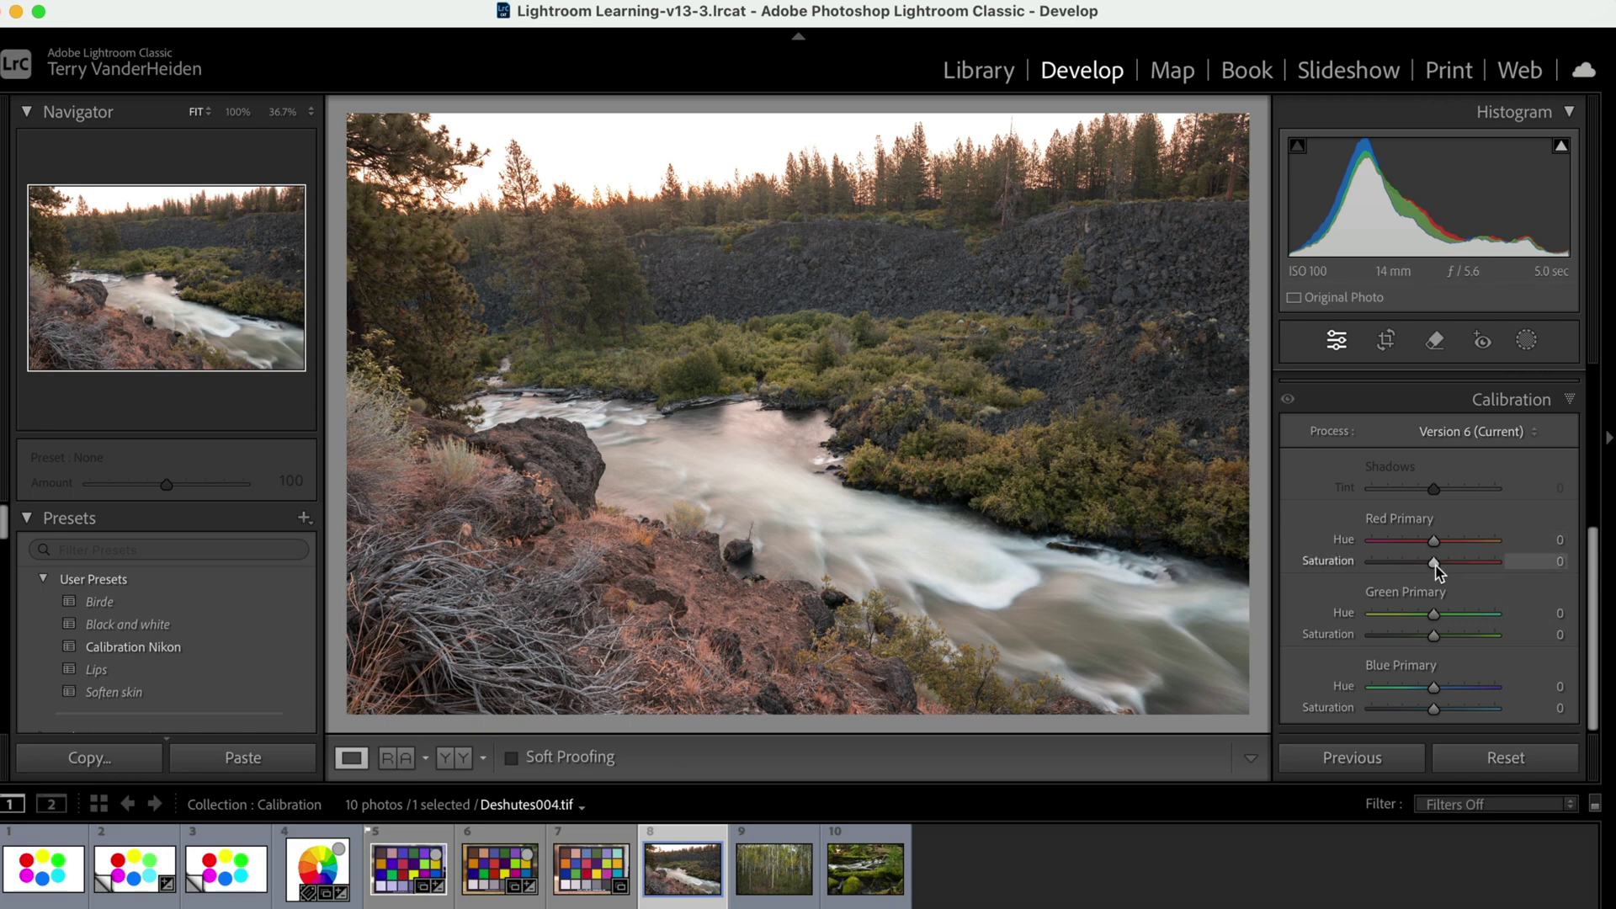
Give Deshutes004.tif Red Primary Hue +7, Saturation +29 and Green Primary Hue +39, Saturation +34
{"action": "left_click_drag", "start_coordinate": [1437, 571], "coordinate": [1455, 570]}
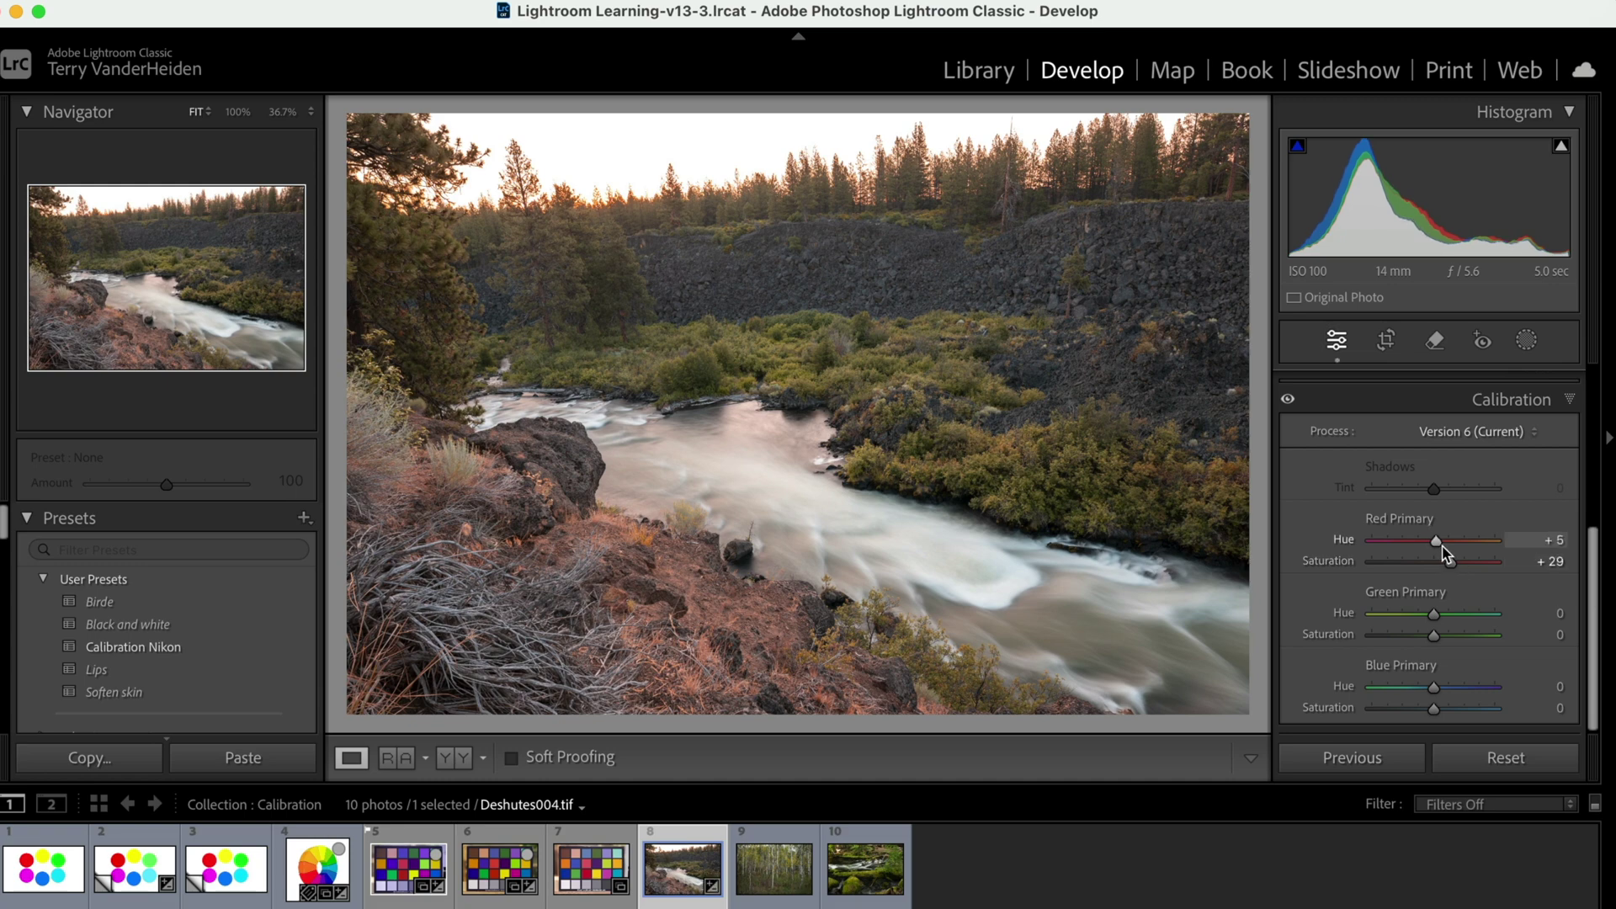
{"action": "left_click_drag", "start_coordinate": [1443, 548], "coordinate": [1445, 548]}
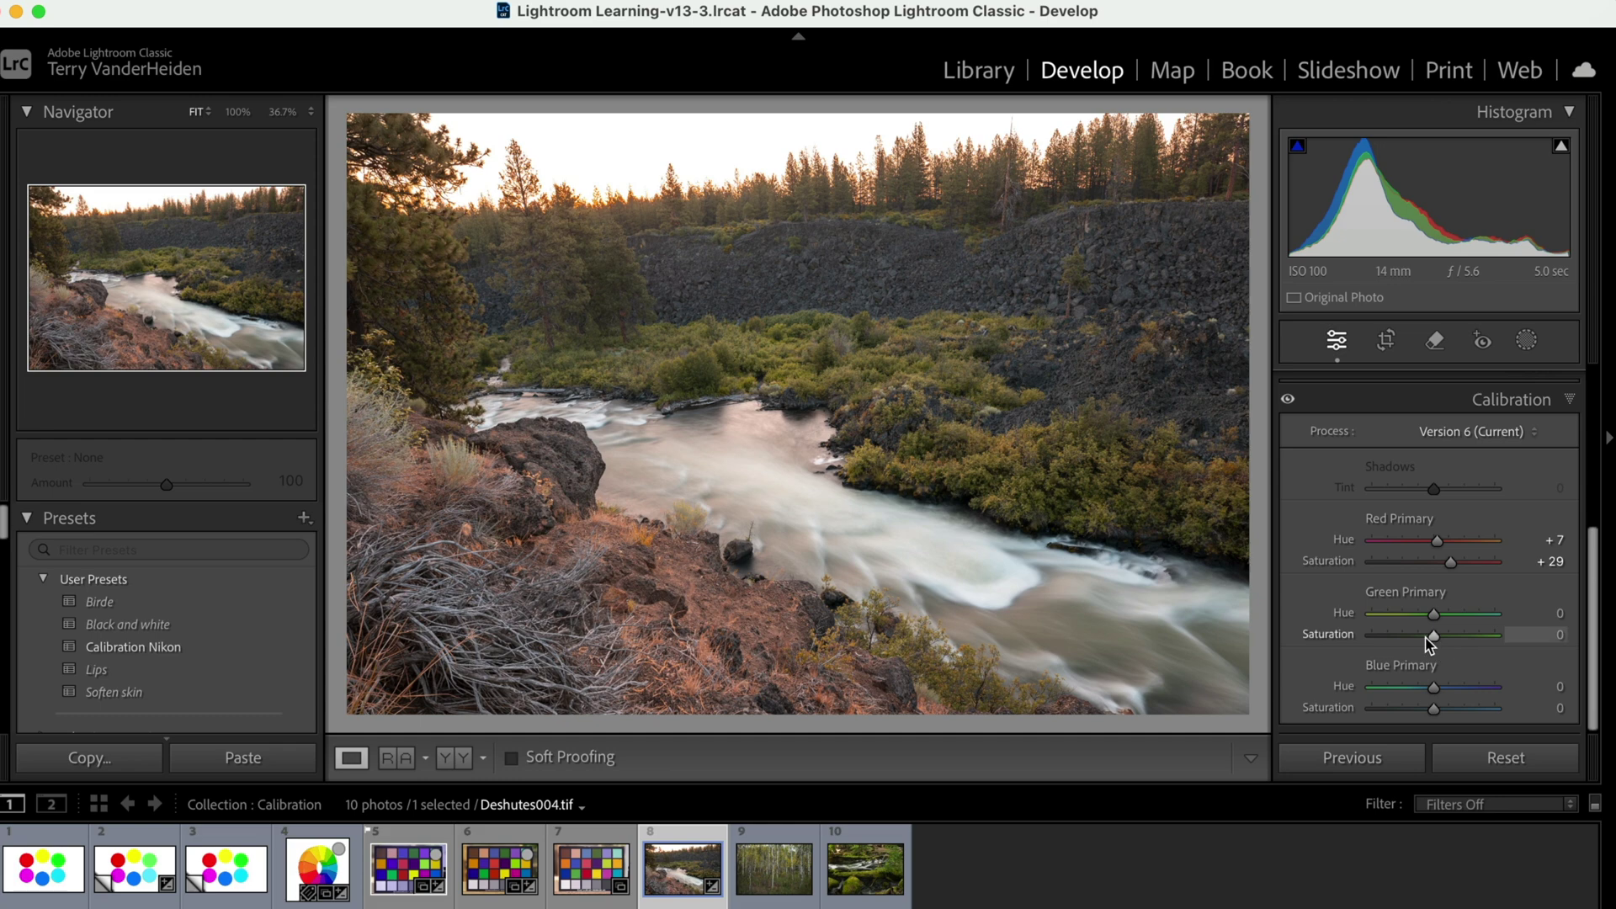
{"action": "mouse_move", "coordinate": [1433, 634]}
{"action": "left_mouse_down"}
{"action": "mouse_move", "coordinate": [1482, 635]}
{"action": "mouse_move", "coordinate": [1320, 652]}
{"action": "mouse_move", "coordinate": [1498, 657]}
{"action": "mouse_move", "coordinate": [1451, 641]}
{"action": "mouse_move", "coordinate": [1443, 613]}
{"action": "mouse_move", "coordinate": [1458, 614]}
{"action": "left_mouse_up"}
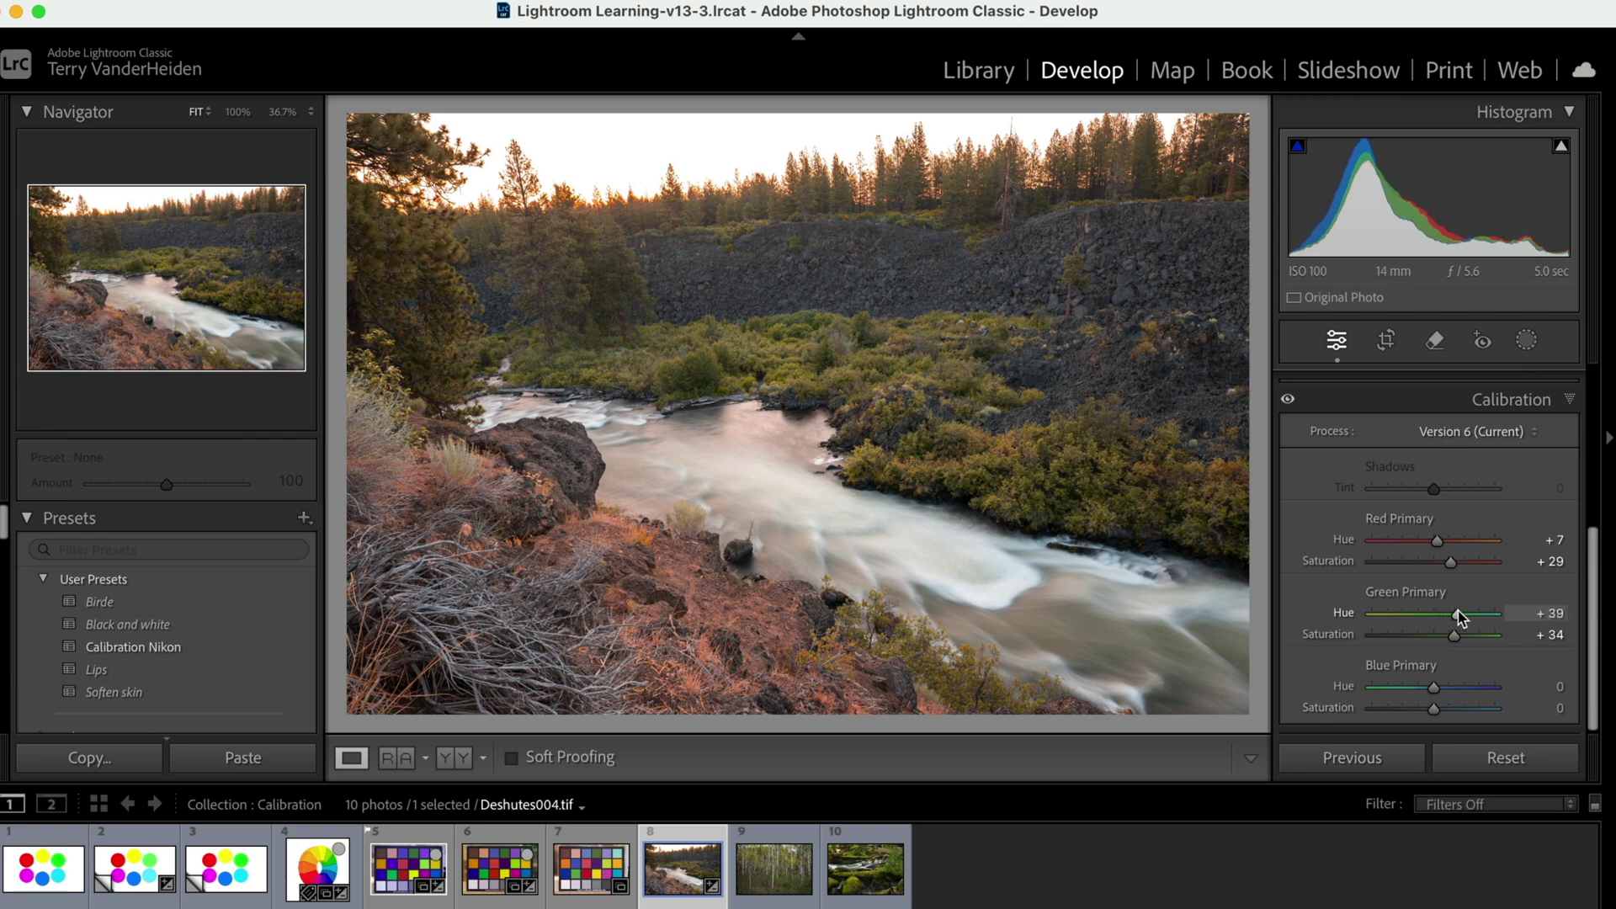
{"action": "scroll", "coordinate": [1448, 648], "scroll_direction": "up", "scroll_amount": 1}
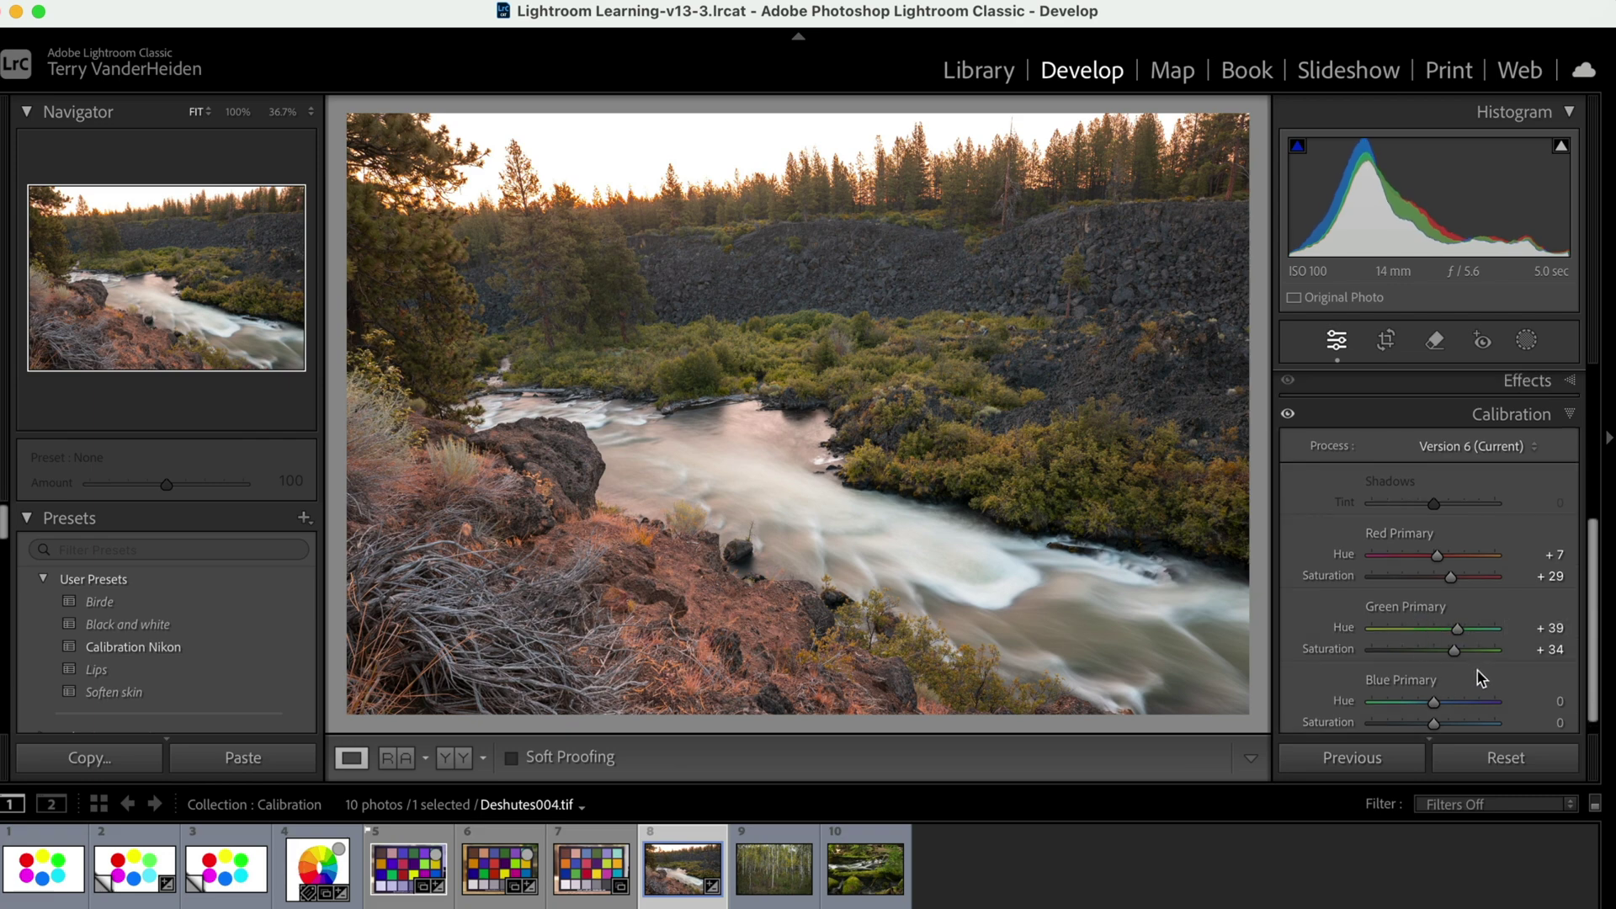
Set the river photo's Blue Primary Saturation to +51, leaving blue hue at 0
{"action": "scroll", "coordinate": [1478, 672], "scroll_direction": "down", "scroll_amount": 1}
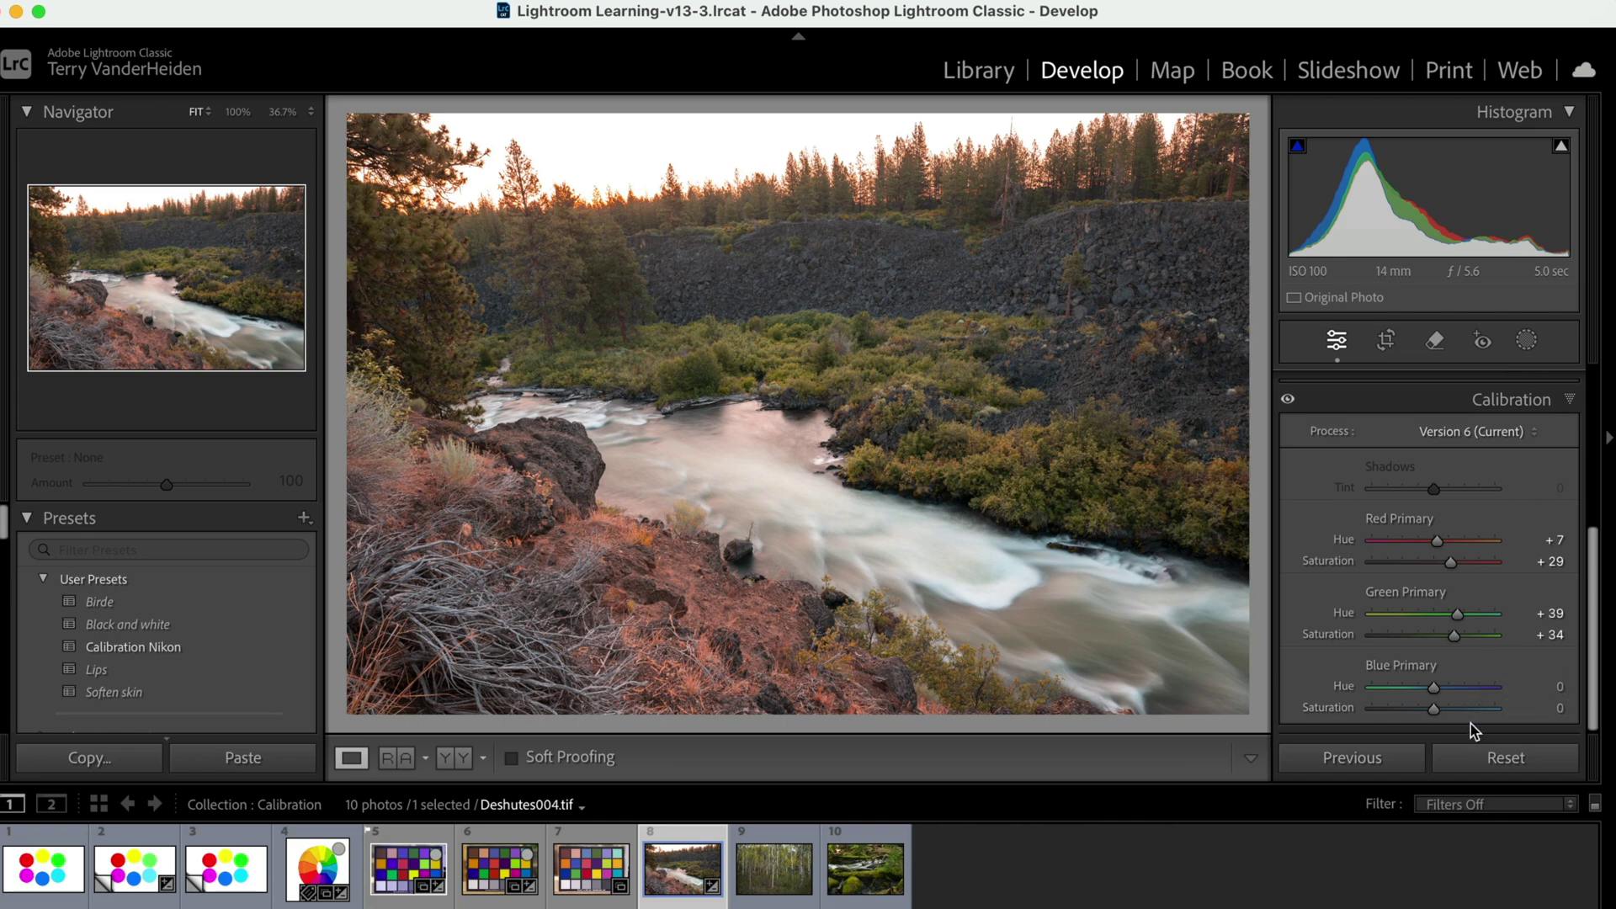
{"action": "left_click_drag", "start_coordinate": [1433, 709], "coordinate": [1483, 710]}
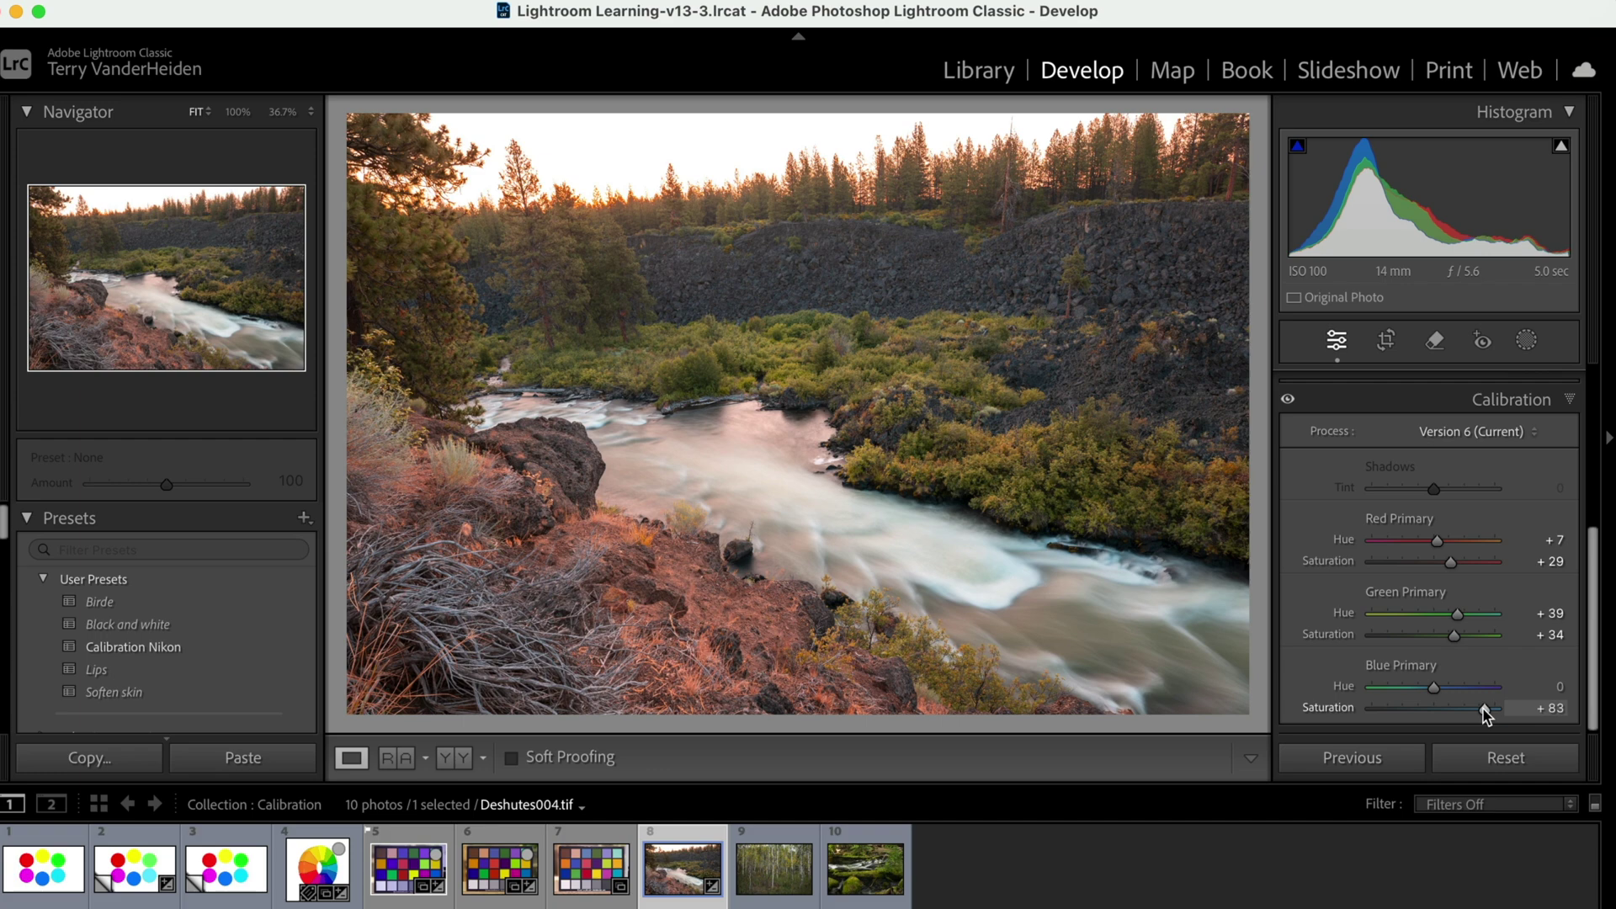
{"action": "left_click_drag", "start_coordinate": [1482, 710], "coordinate": [1464, 709]}
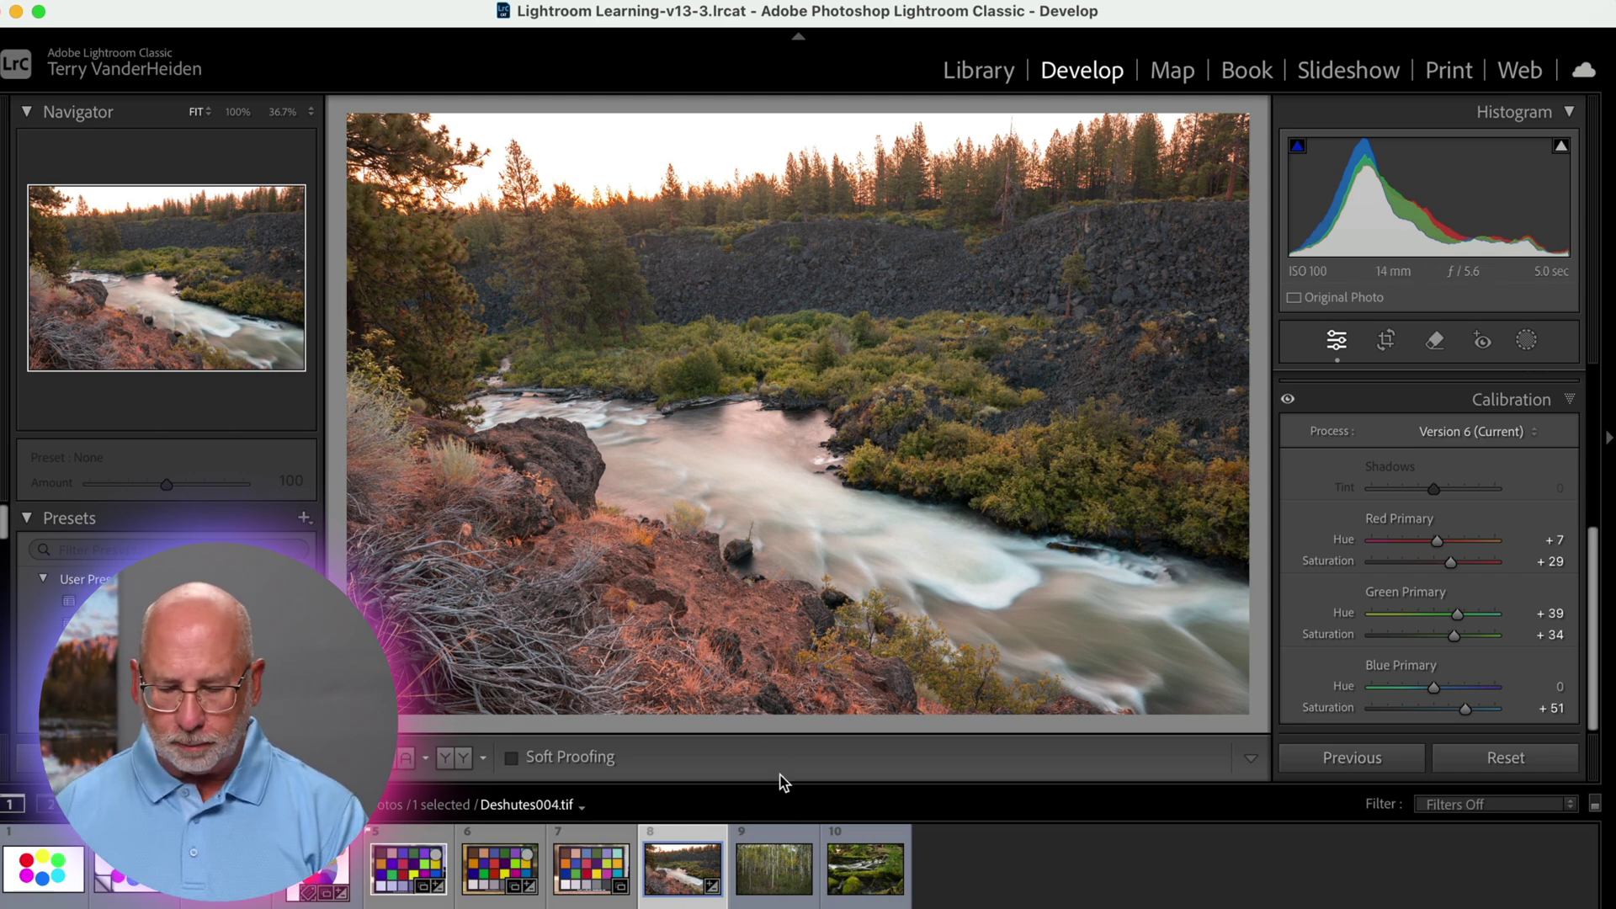
Load aspen photo Z9Z_6544.nef and set Blue Primary Hue -35, Saturation +44, Green Primary Saturation +50
{"action": "left_click", "coordinate": [774, 868]}
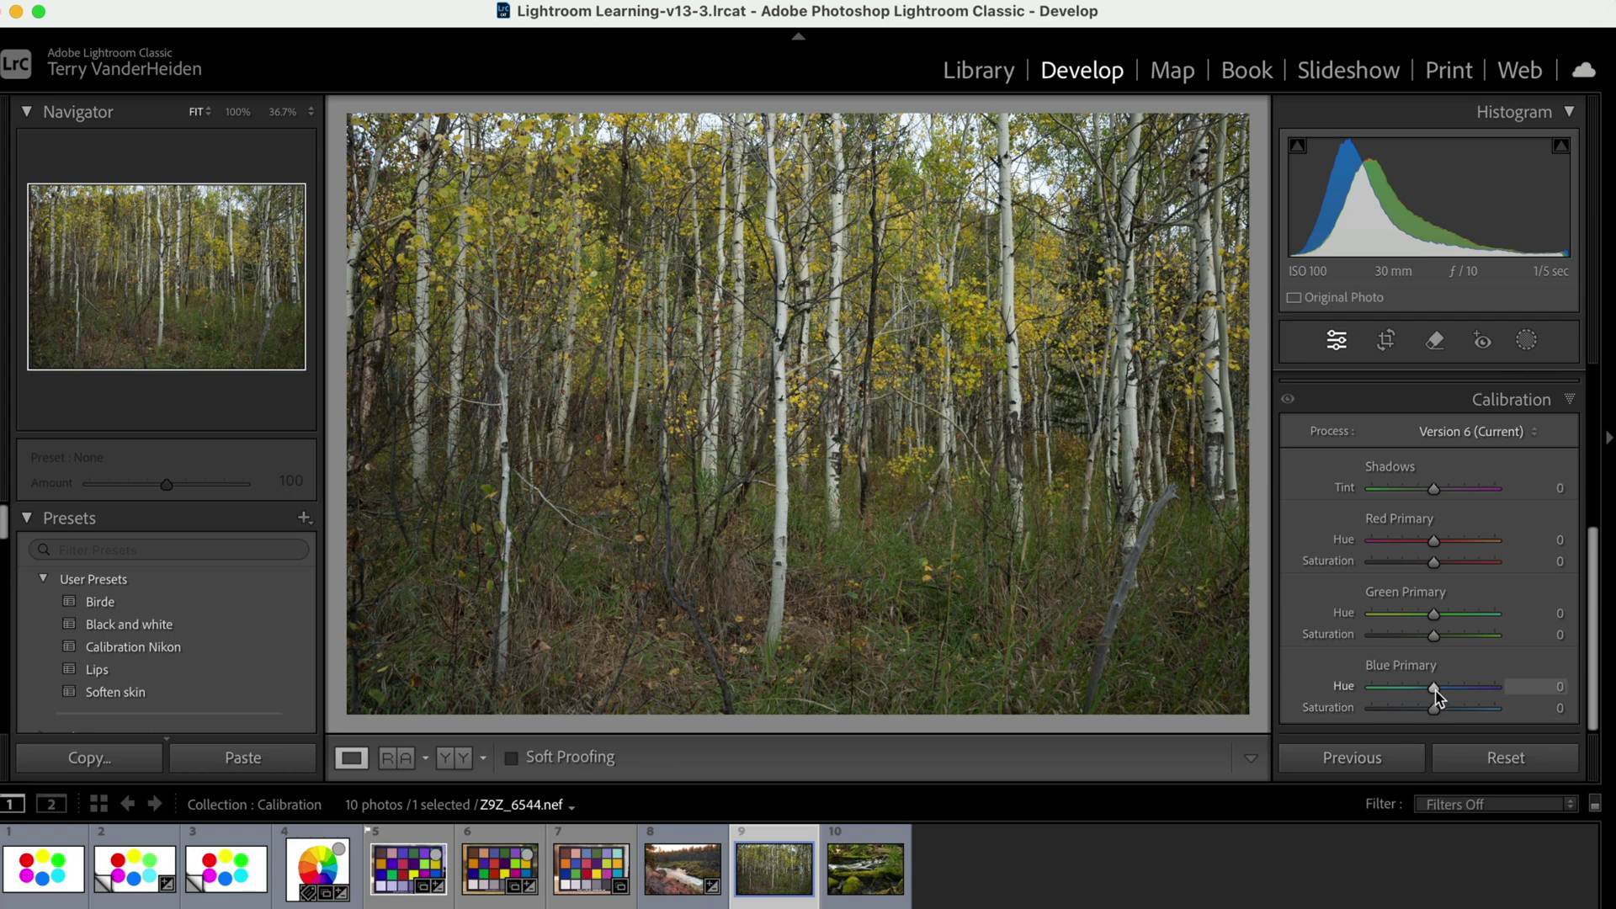
{"action": "mouse_move", "coordinate": [1435, 690]}
{"action": "left_mouse_down"}
{"action": "mouse_move", "coordinate": [1381, 689]}
{"action": "mouse_move", "coordinate": [1446, 687]}
{"action": "mouse_move", "coordinate": [1420, 690]}
{"action": "left_mouse_up"}
{"action": "left_click_drag", "start_coordinate": [1438, 711], "coordinate": [1460, 714]}
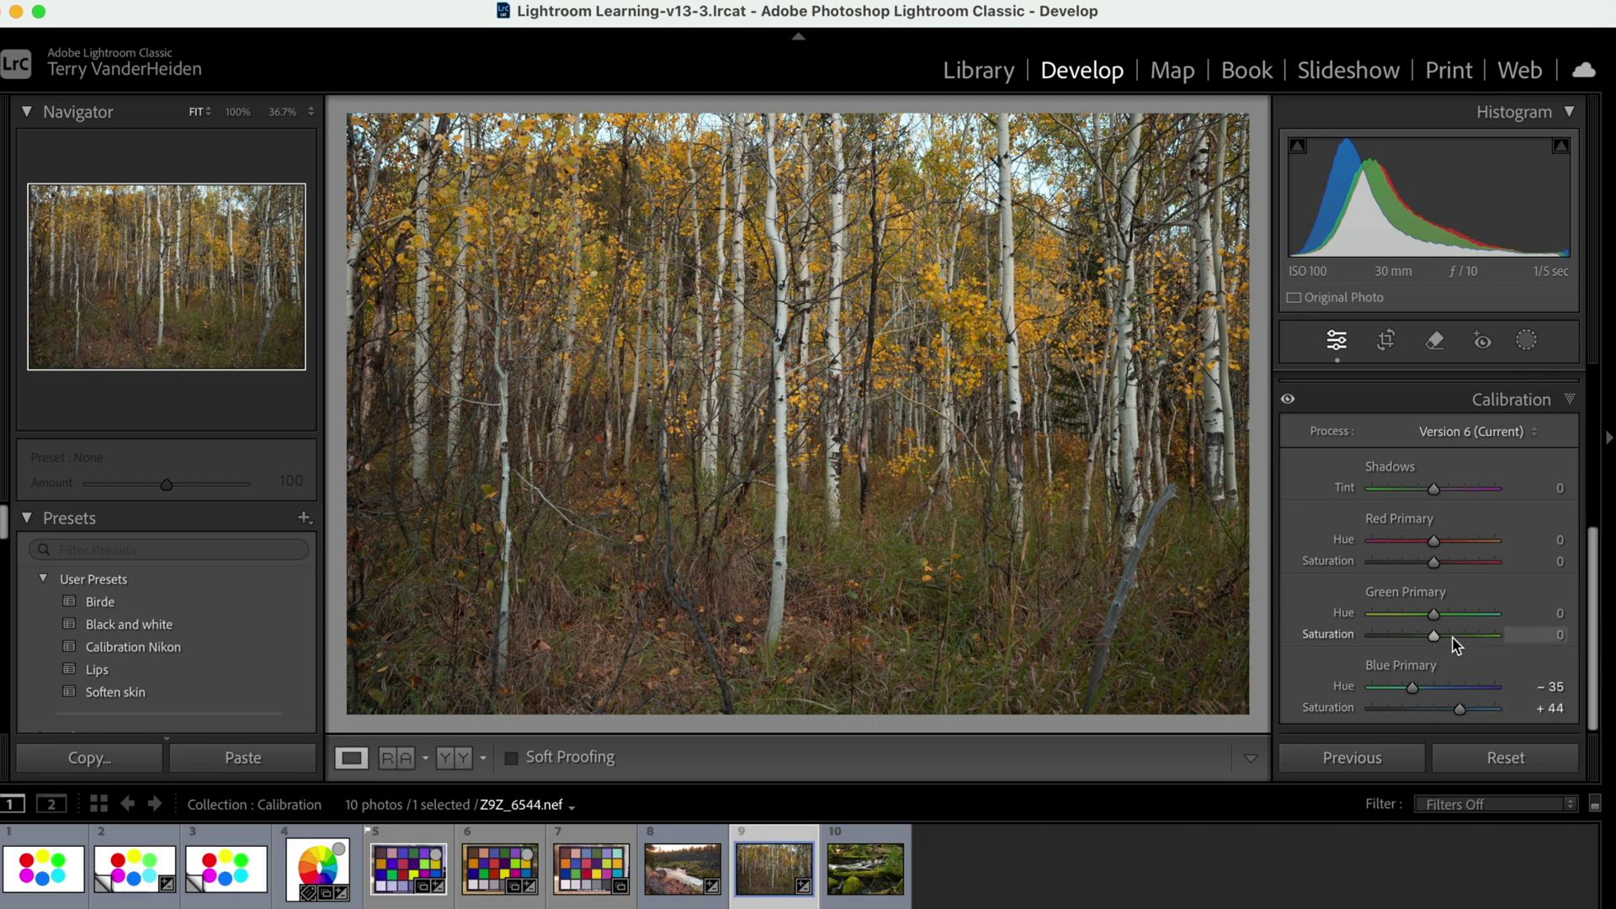
{"action": "mouse_move", "coordinate": [1437, 642]}
{"action": "left_mouse_down"}
{"action": "mouse_move", "coordinate": [1400, 639]}
{"action": "mouse_move", "coordinate": [1528, 638]}
{"action": "mouse_move", "coordinate": [1515, 655]}
{"action": "mouse_move", "coordinate": [1467, 650]}
{"action": "left_mouse_up"}
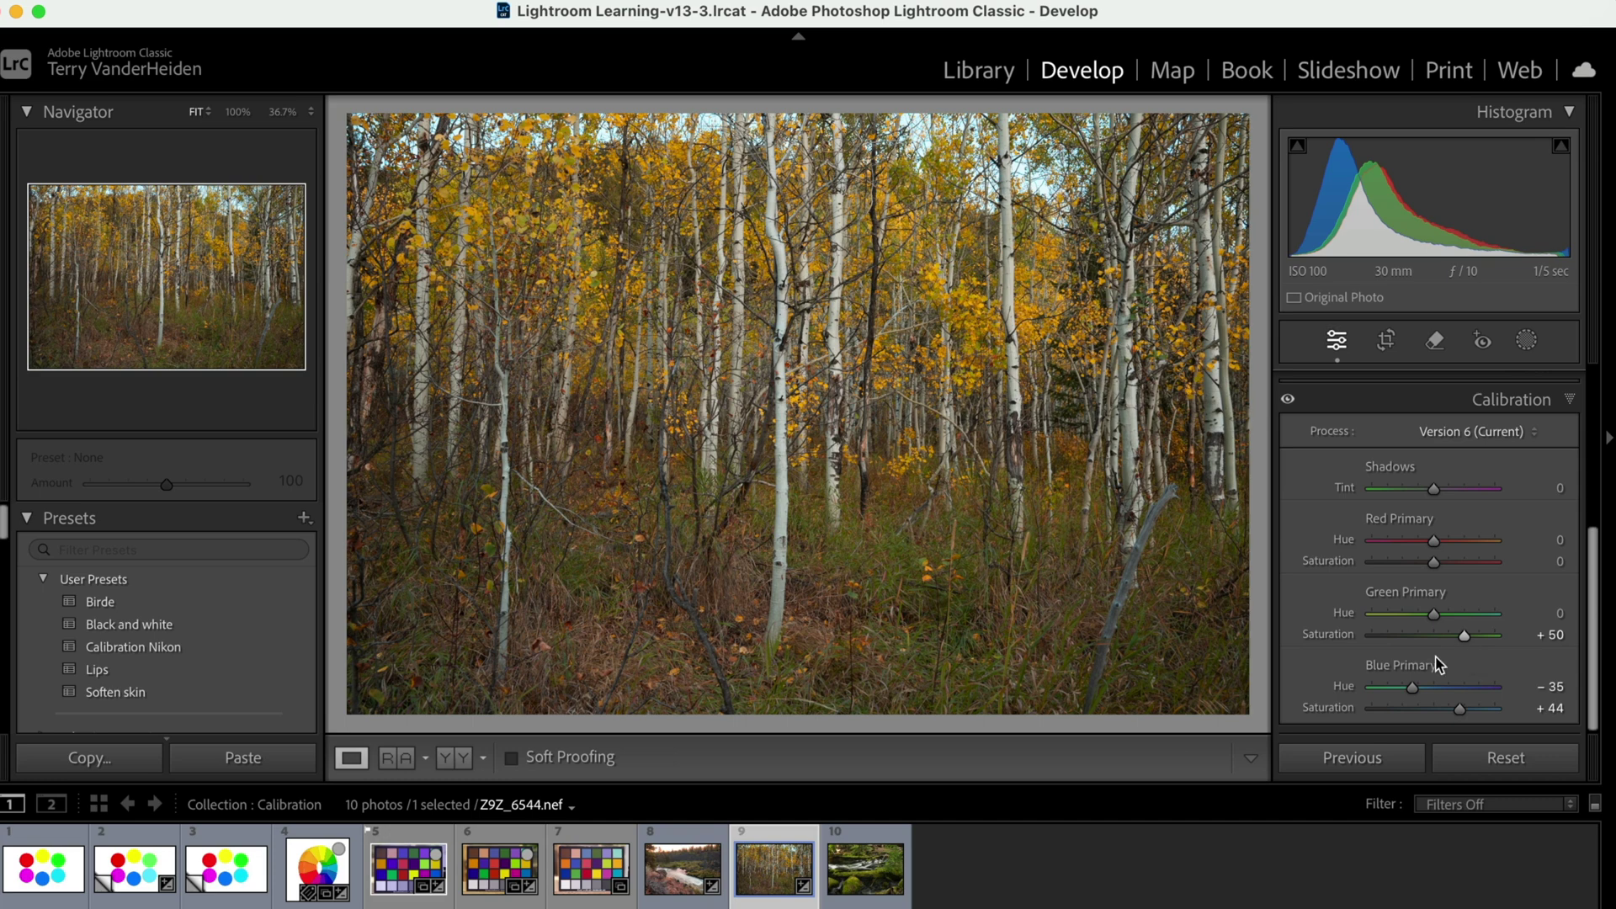
Set Z9Z_6544.nef's Green Primary Hue to -52, Red Primary Hue to +19 and Red Saturation to +17
{"action": "mouse_move", "coordinate": [1431, 618]}
{"action": "left_mouse_down"}
{"action": "mouse_move", "coordinate": [1377, 623]}
{"action": "mouse_move", "coordinate": [1522, 630]}
{"action": "mouse_move", "coordinate": [1404, 623]}
{"action": "left_mouse_up"}
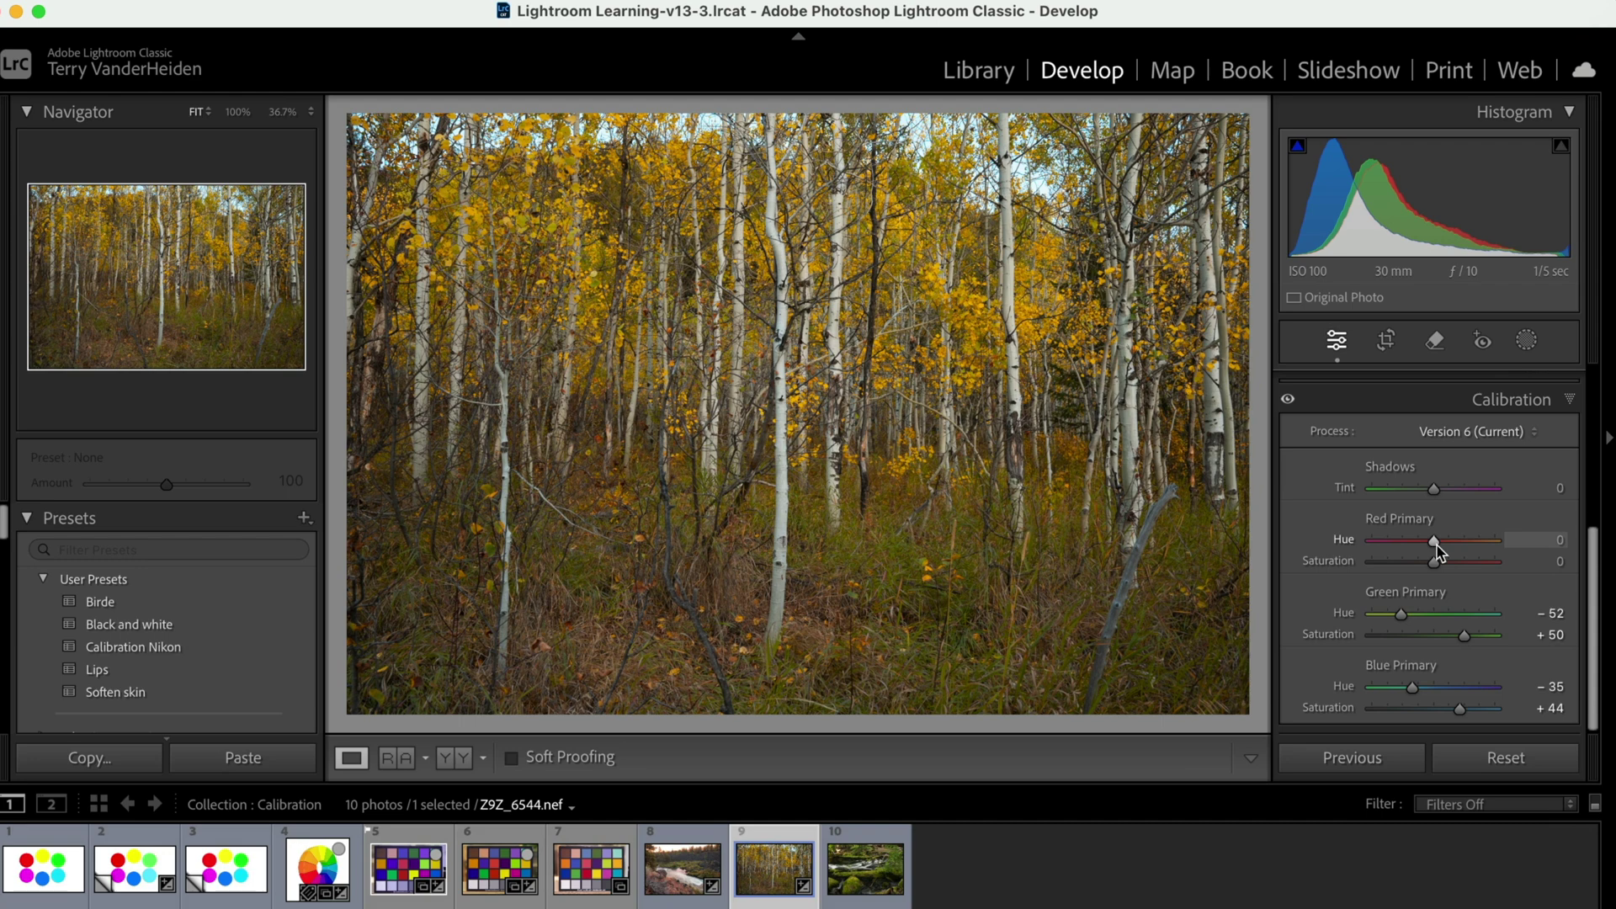
{"action": "left_click_drag", "start_coordinate": [1439, 551], "coordinate": [1450, 551]}
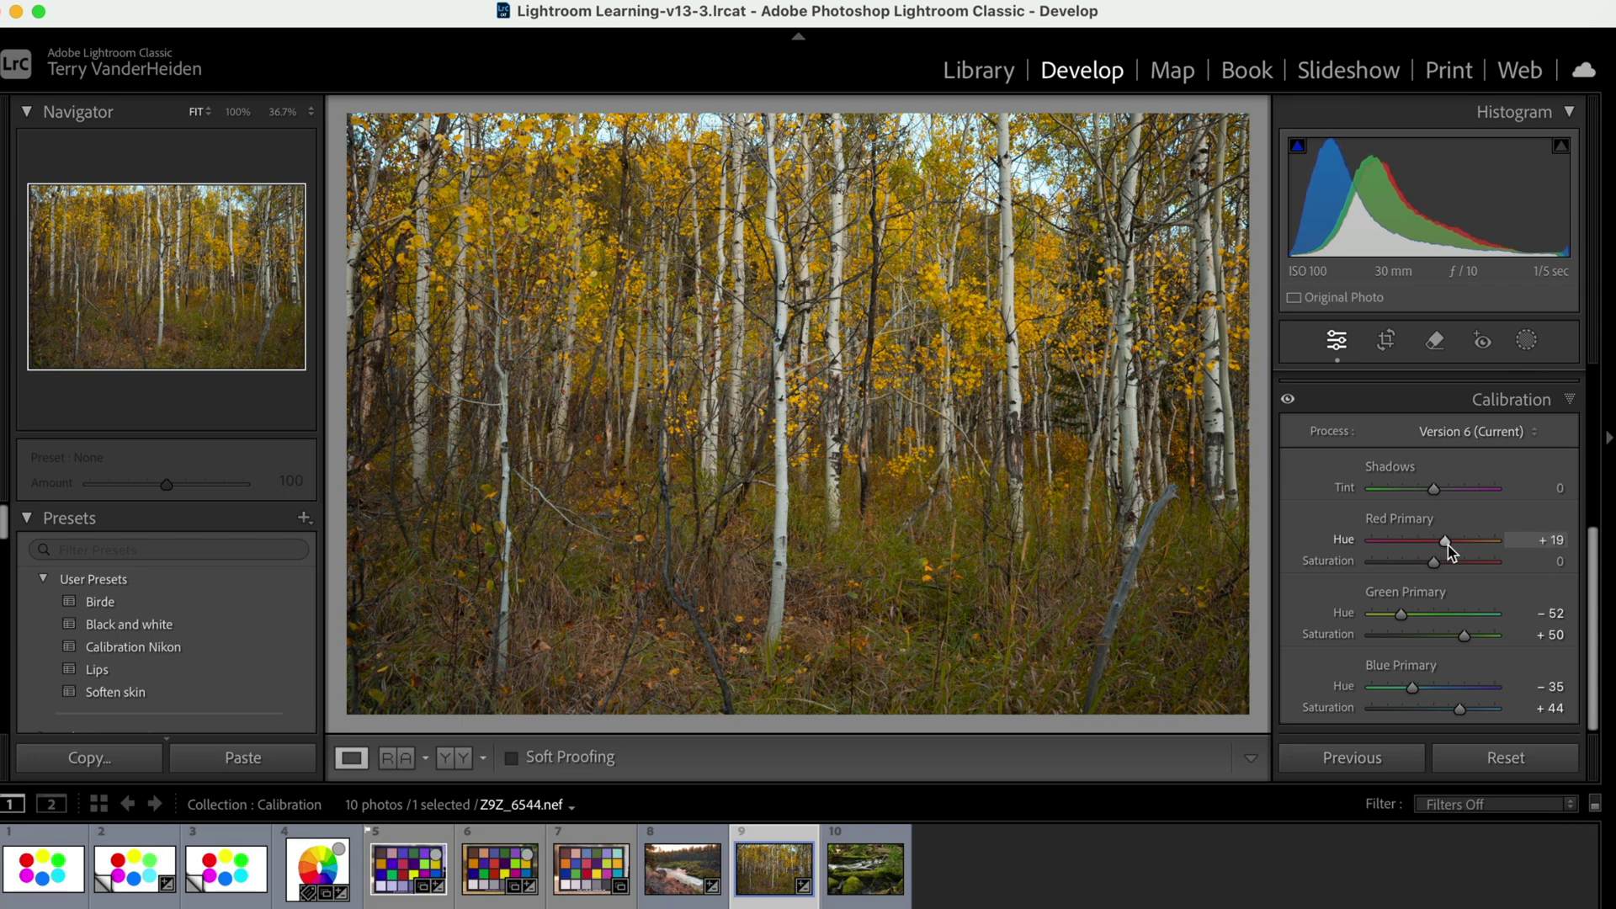
{"action": "mouse_move", "coordinate": [1436, 564]}
{"action": "left_mouse_down"}
{"action": "mouse_move", "coordinate": [1466, 561]}
{"action": "mouse_move", "coordinate": [1447, 562]}
{"action": "left_mouse_up"}
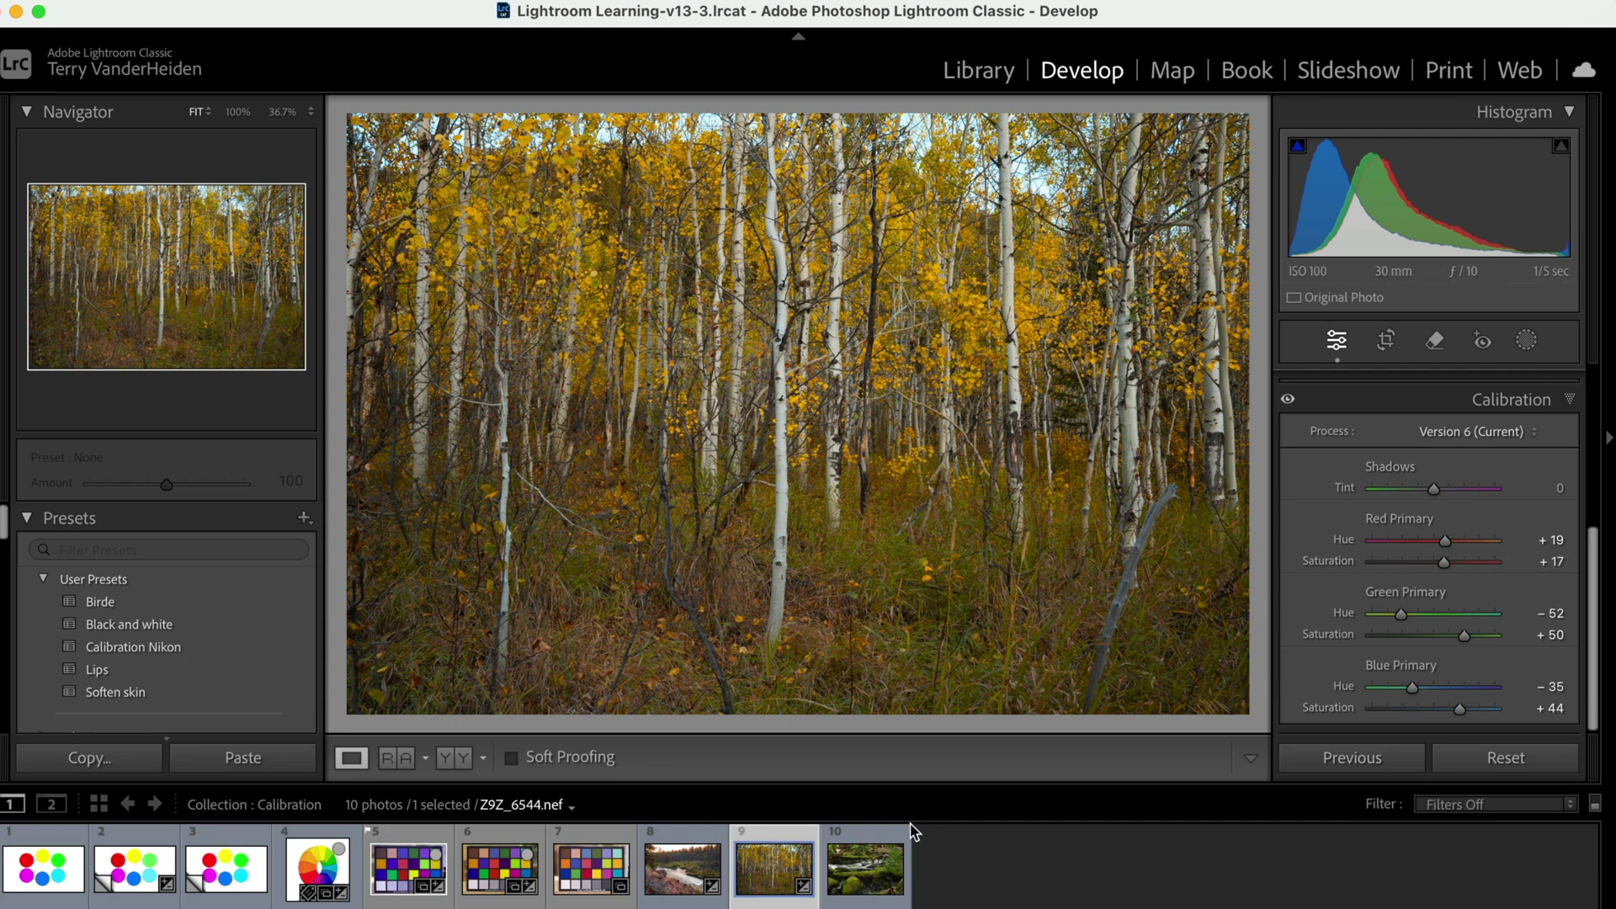
Load Clearwater003.tif and set its Red Primary Saturation to +61 and Red Primary Hue to +25
{"action": "left_click", "coordinate": [882, 863]}
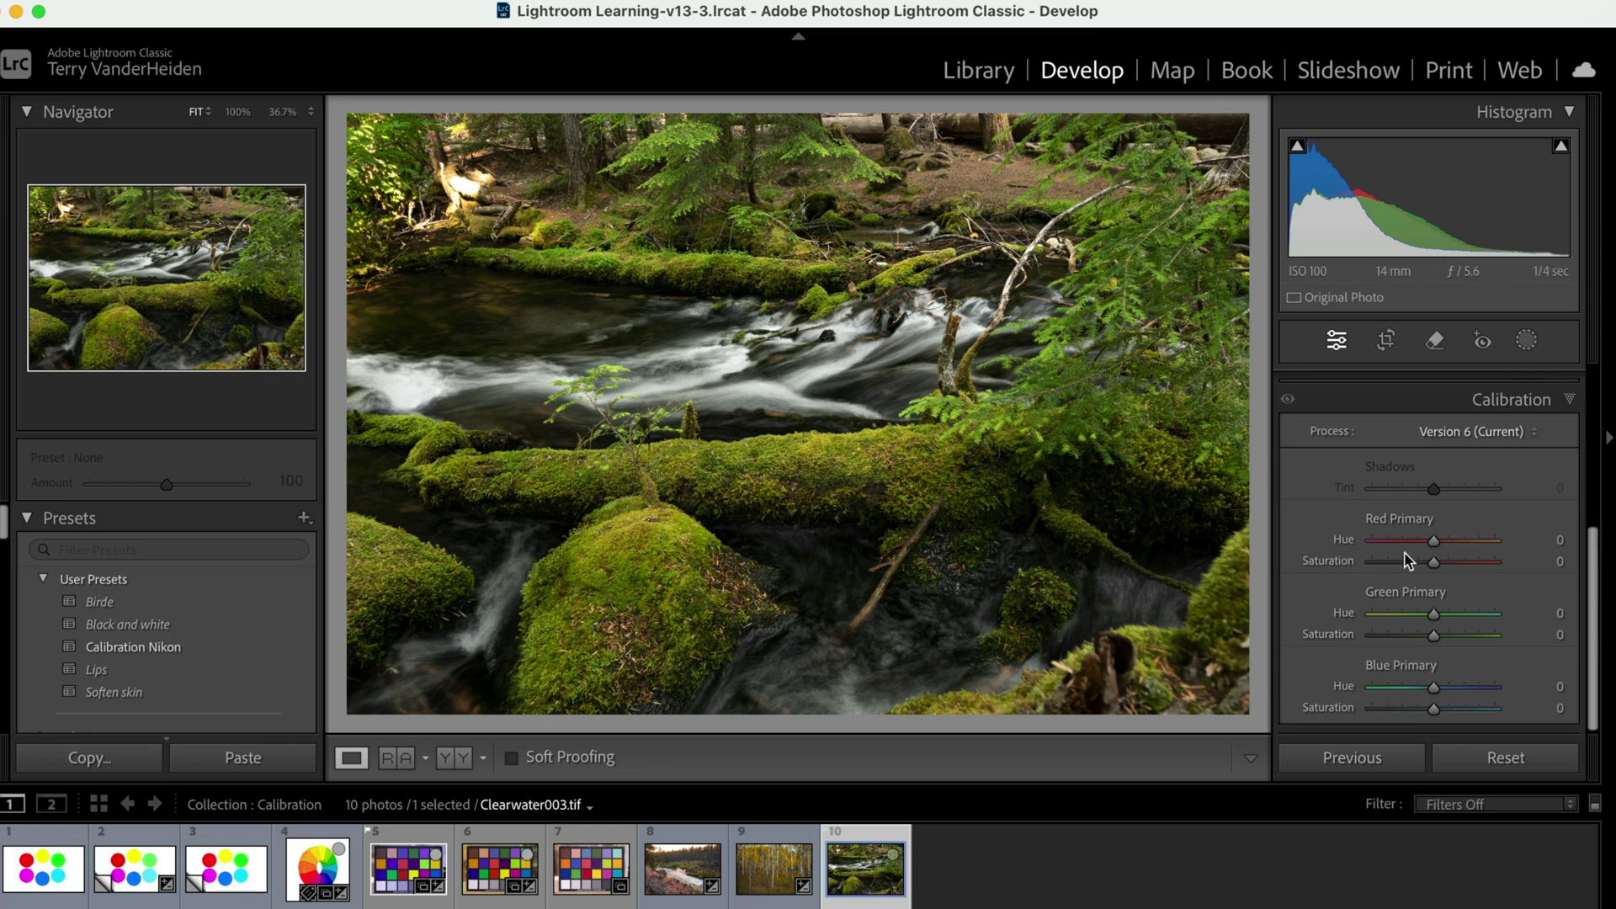
{"action": "left_click_drag", "start_coordinate": [1435, 566], "coordinate": [1486, 564]}
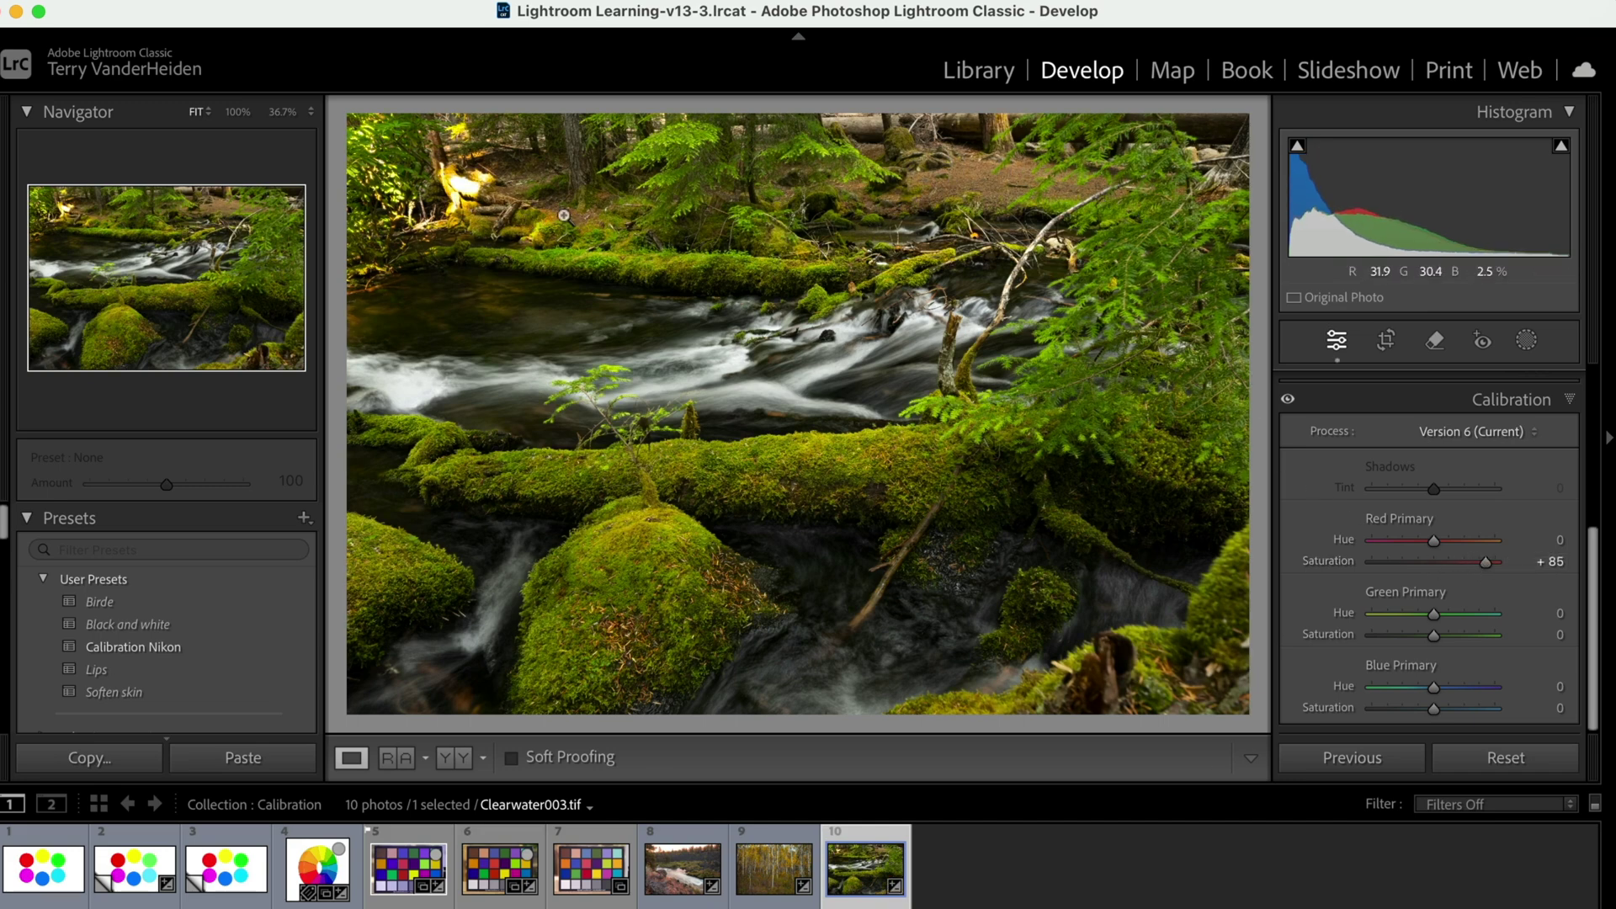
{"action": "left_click_drag", "start_coordinate": [1486, 565], "coordinate": [1473, 564]}
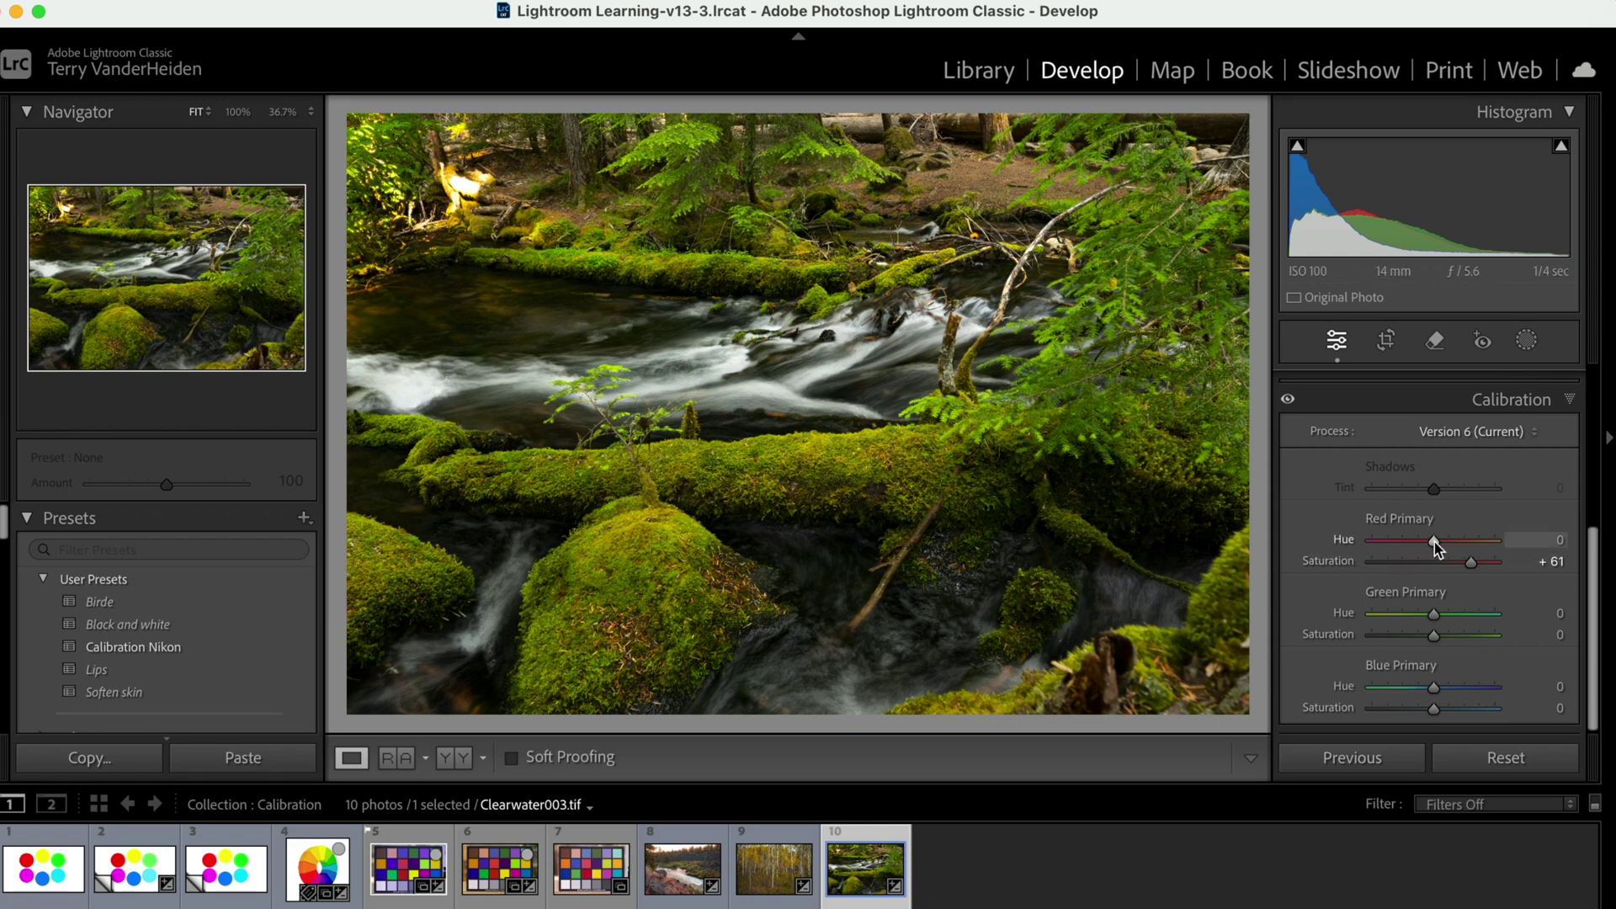
{"action": "left_click_drag", "start_coordinate": [1436, 543], "coordinate": [1357, 546]}
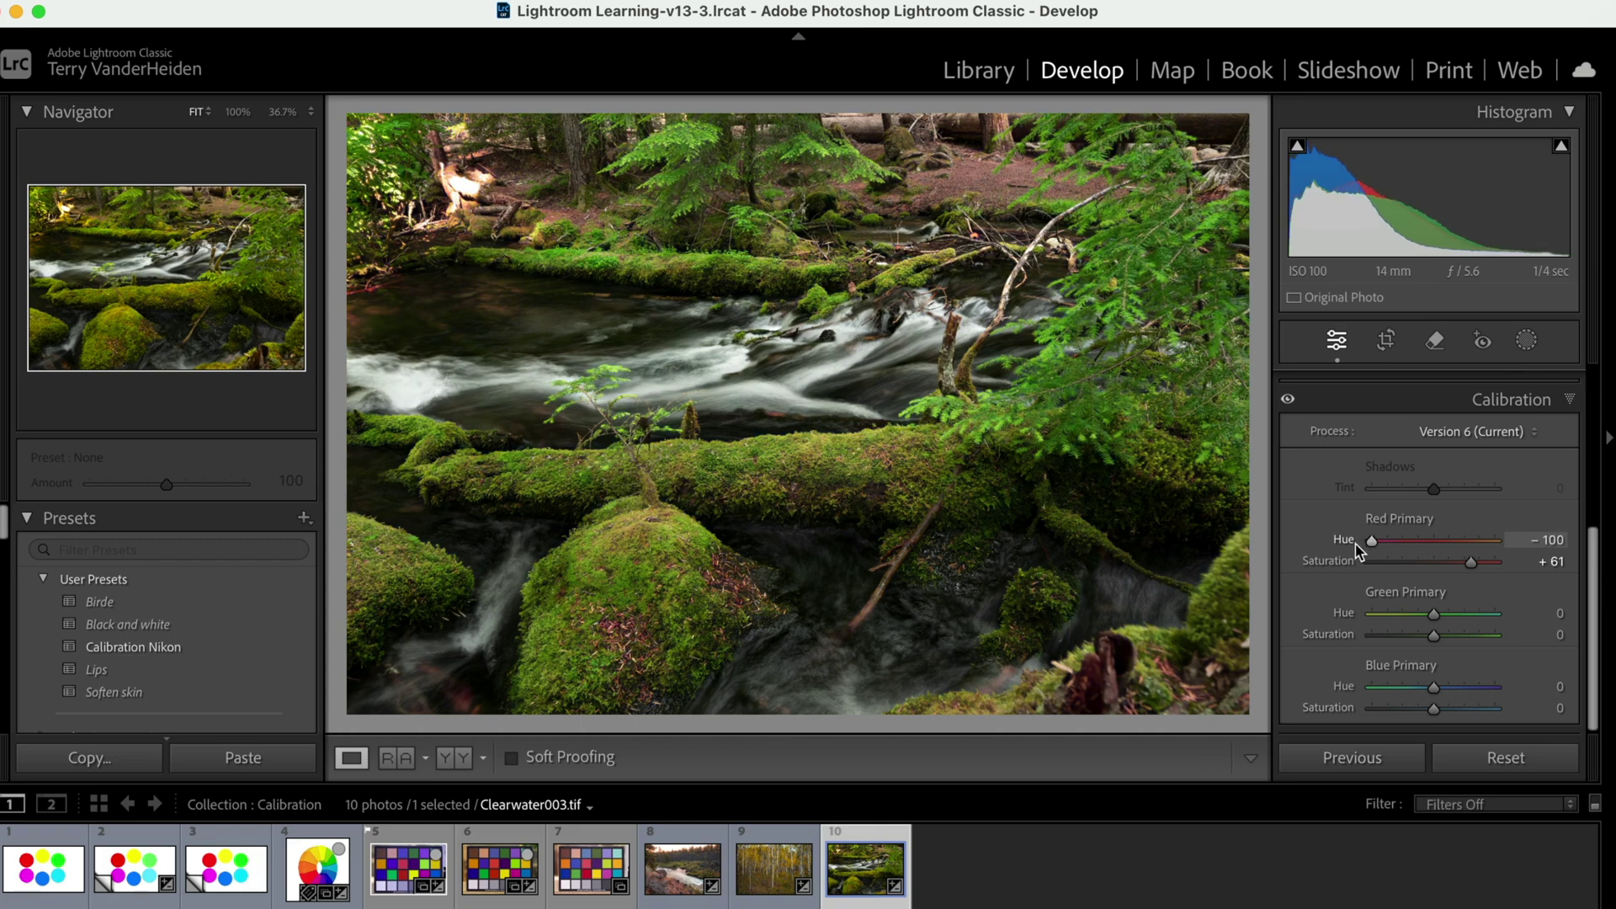
{"action": "left_click_drag", "start_coordinate": [1371, 542], "coordinate": [1449, 544]}
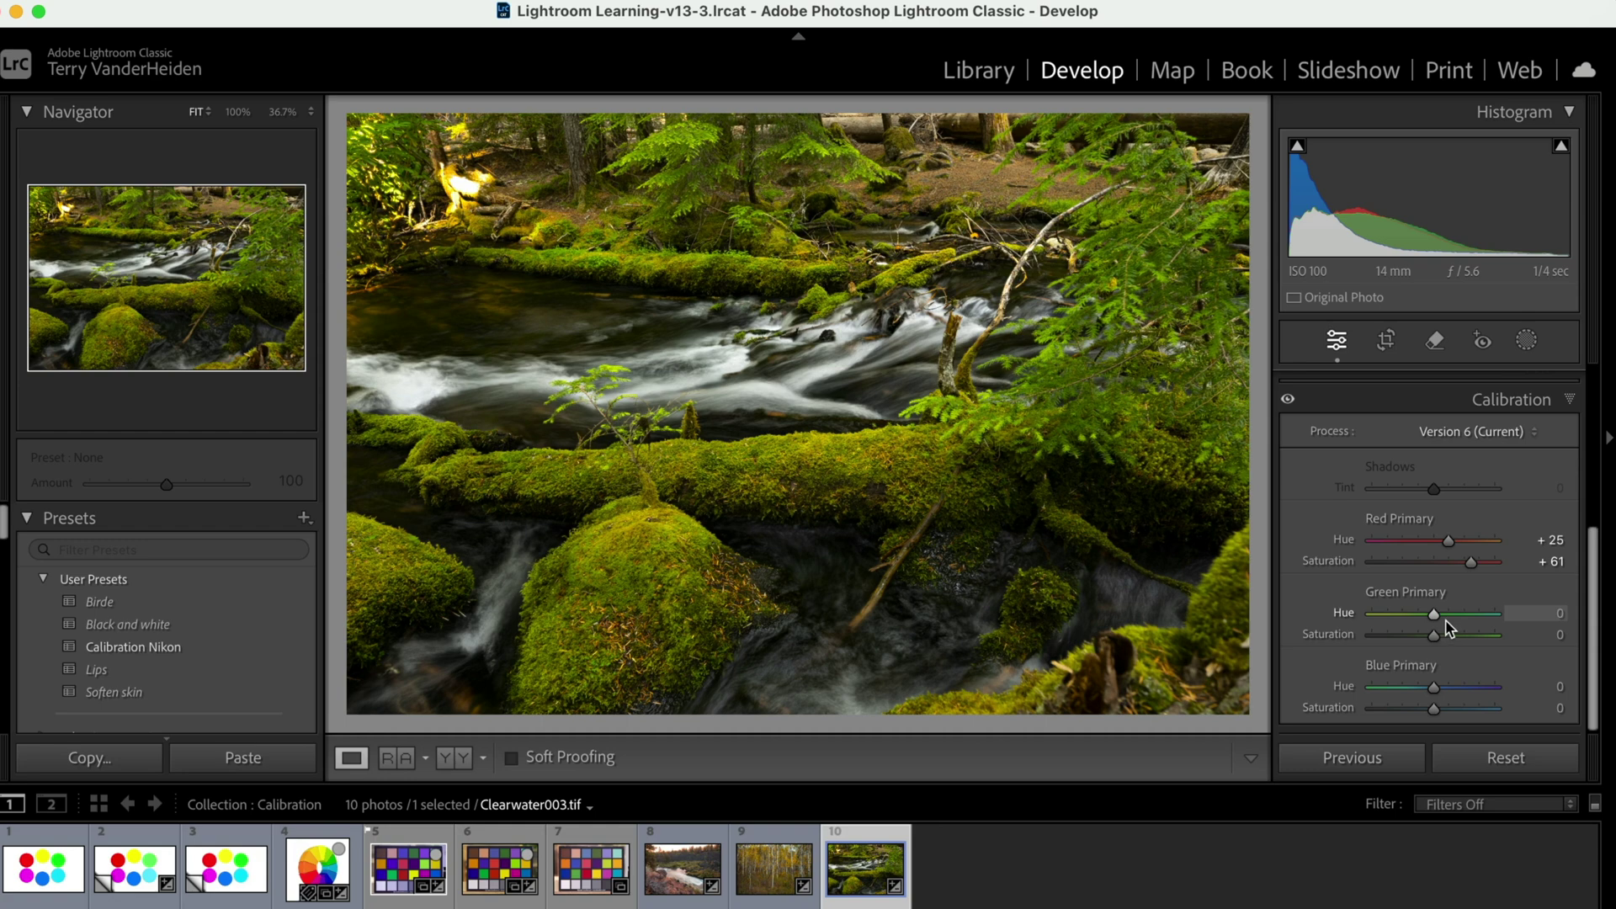
Set Clearwater003.tif's Green Primary Hue +40, Saturation +33 and Blue Primary Hue +13, Saturation +46
{"action": "left_click_drag", "start_coordinate": [1436, 635], "coordinate": [1487, 638]}
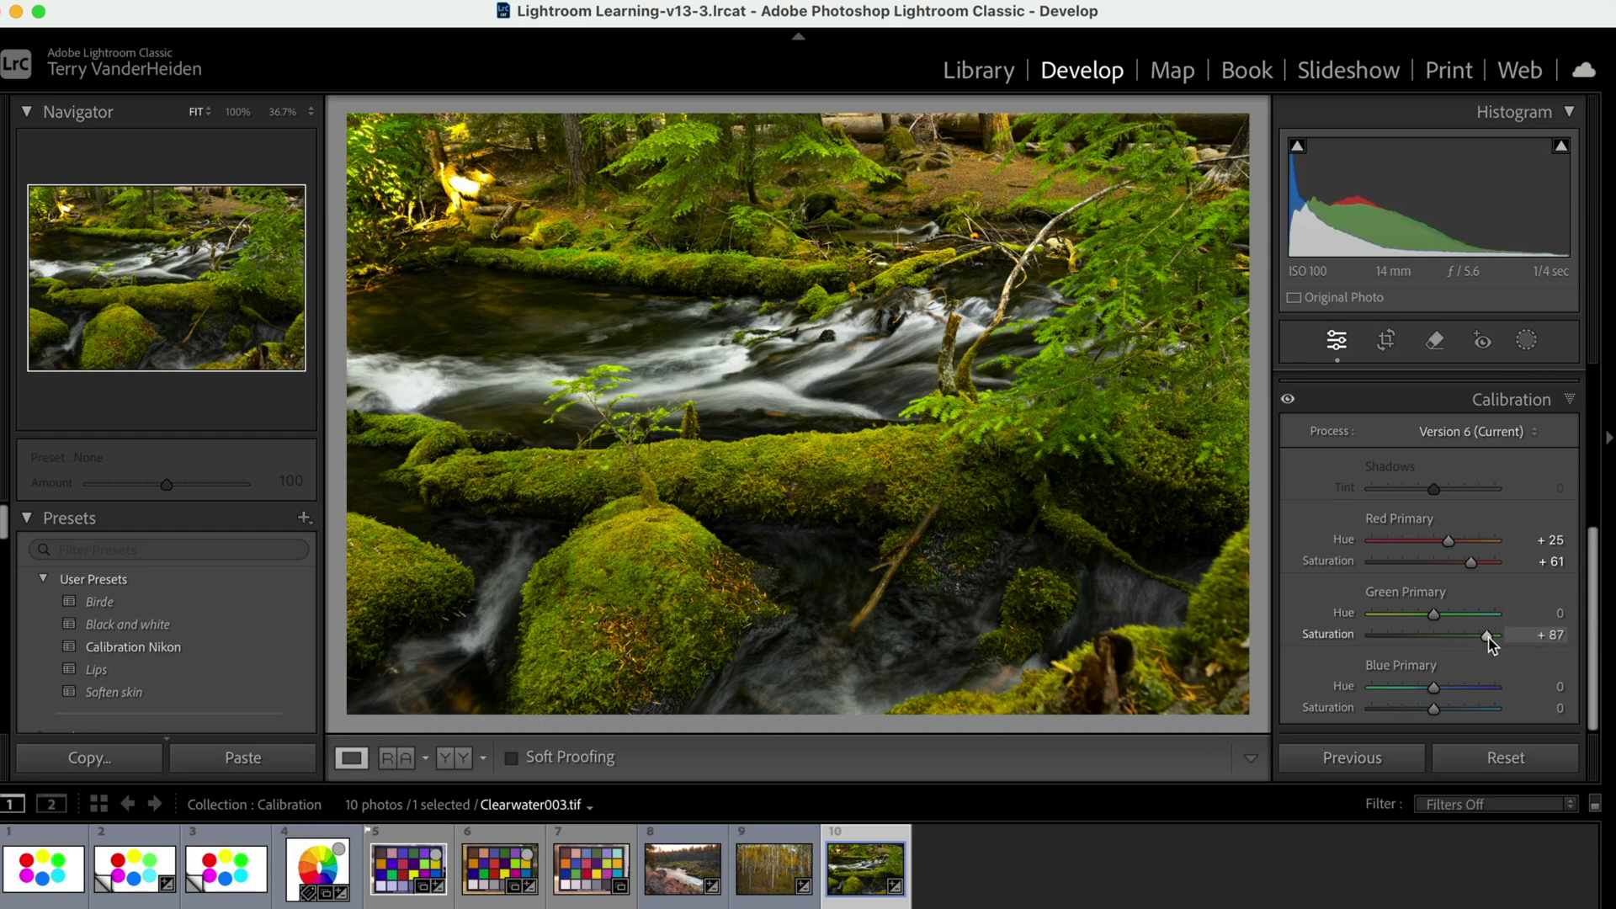
{"action": "left_click_drag", "start_coordinate": [1490, 640], "coordinate": [1458, 627]}
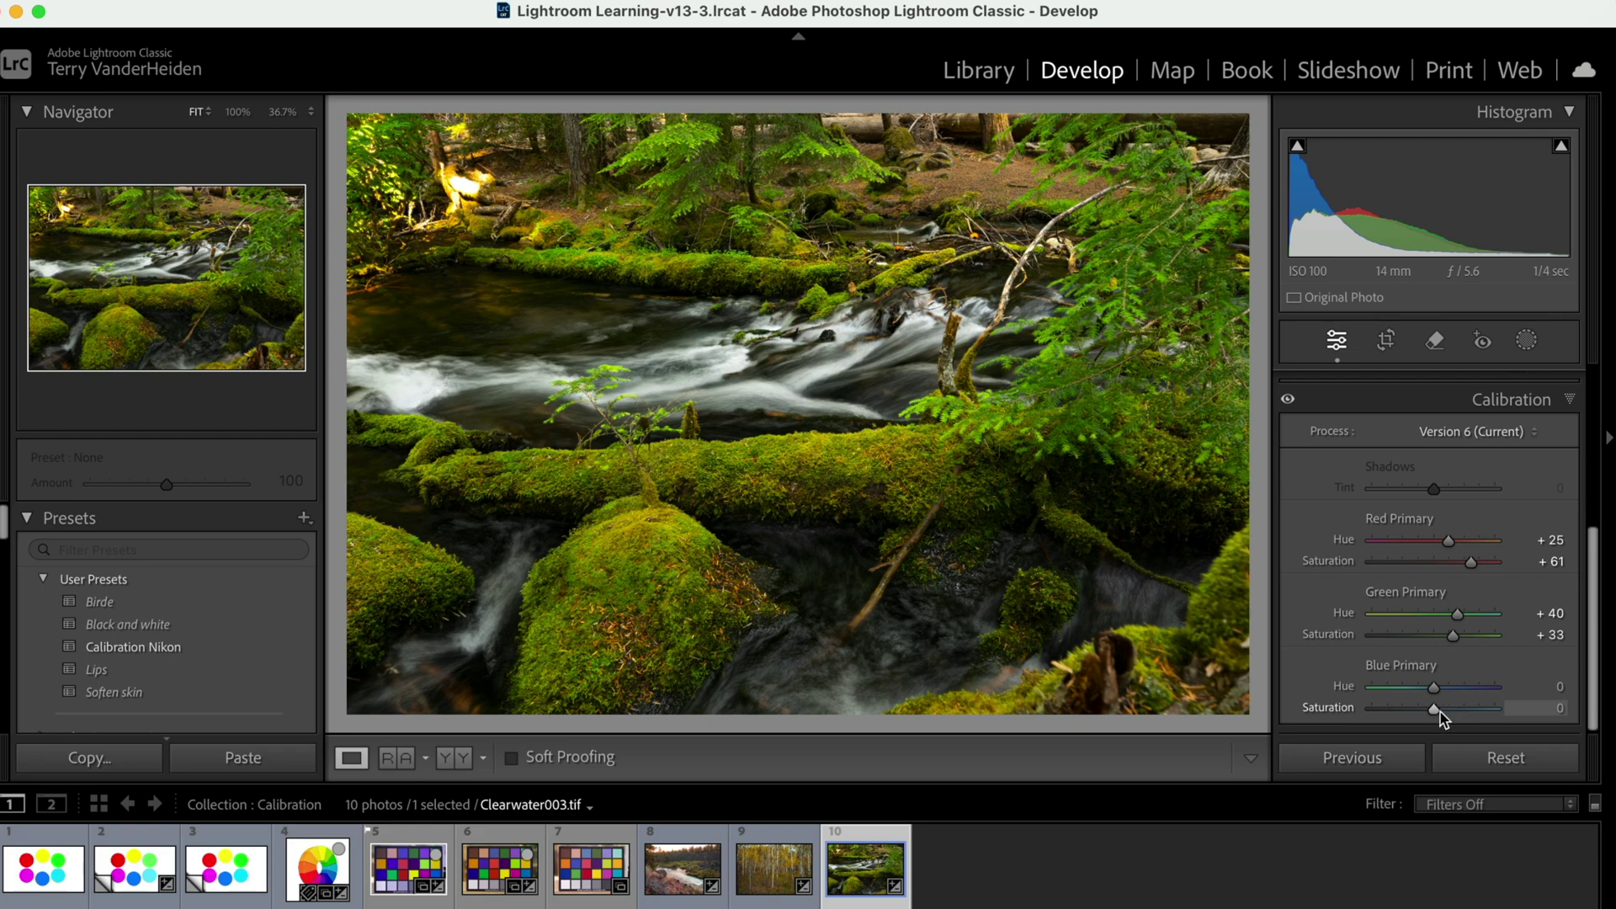
{"action": "left_click_drag", "start_coordinate": [1441, 712], "coordinate": [1465, 712]}
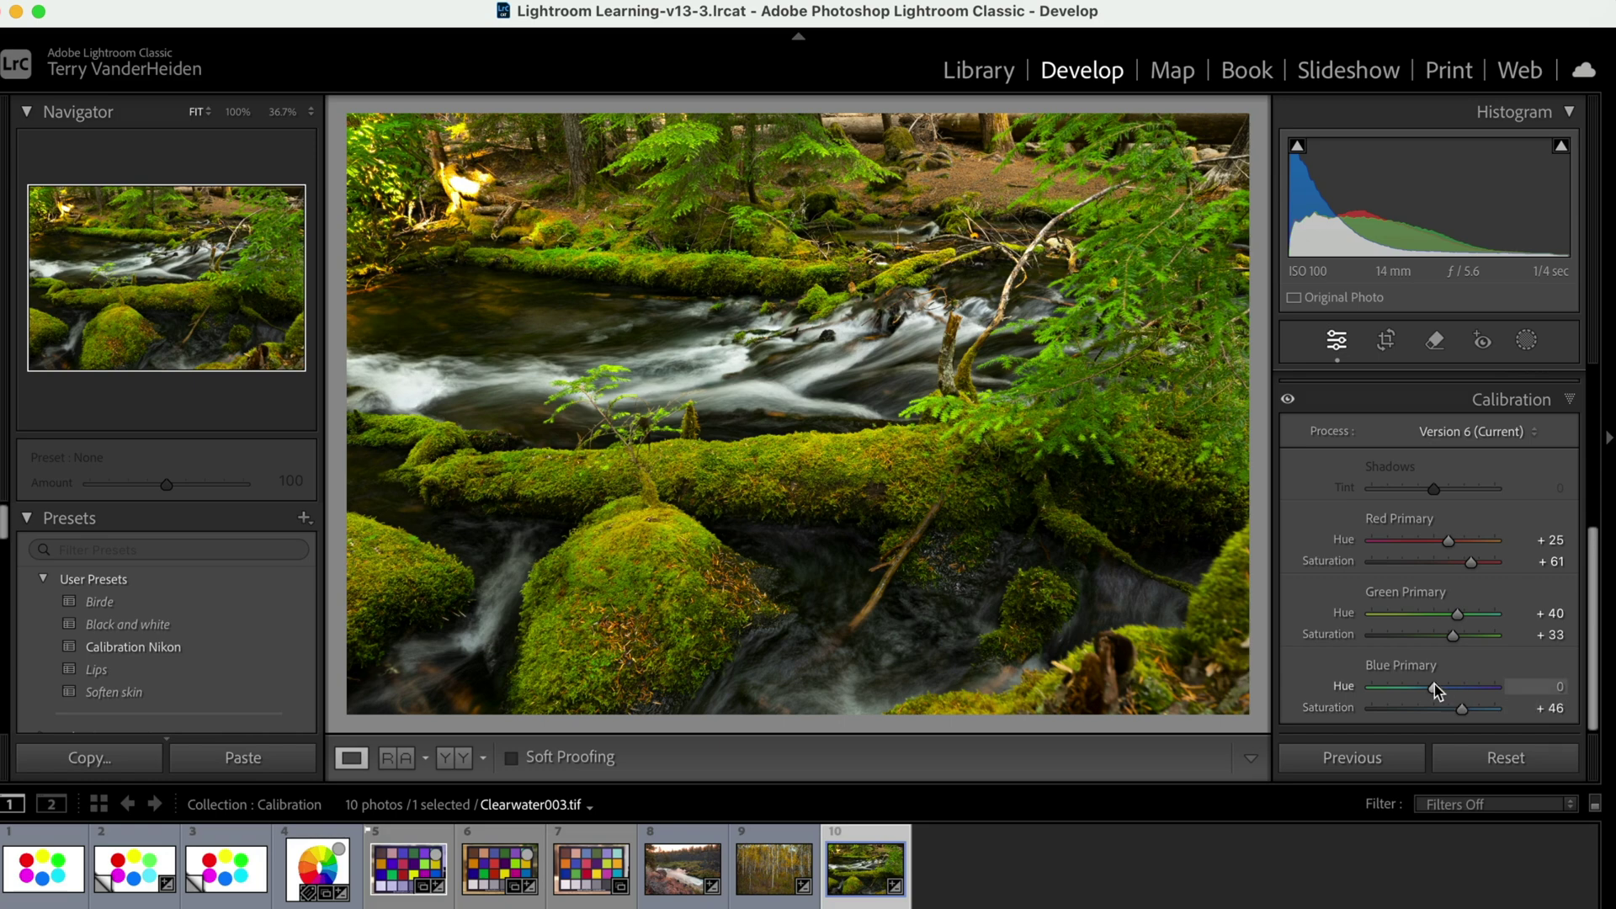
{"action": "left_click_drag", "start_coordinate": [1435, 684], "coordinate": [1442, 690]}
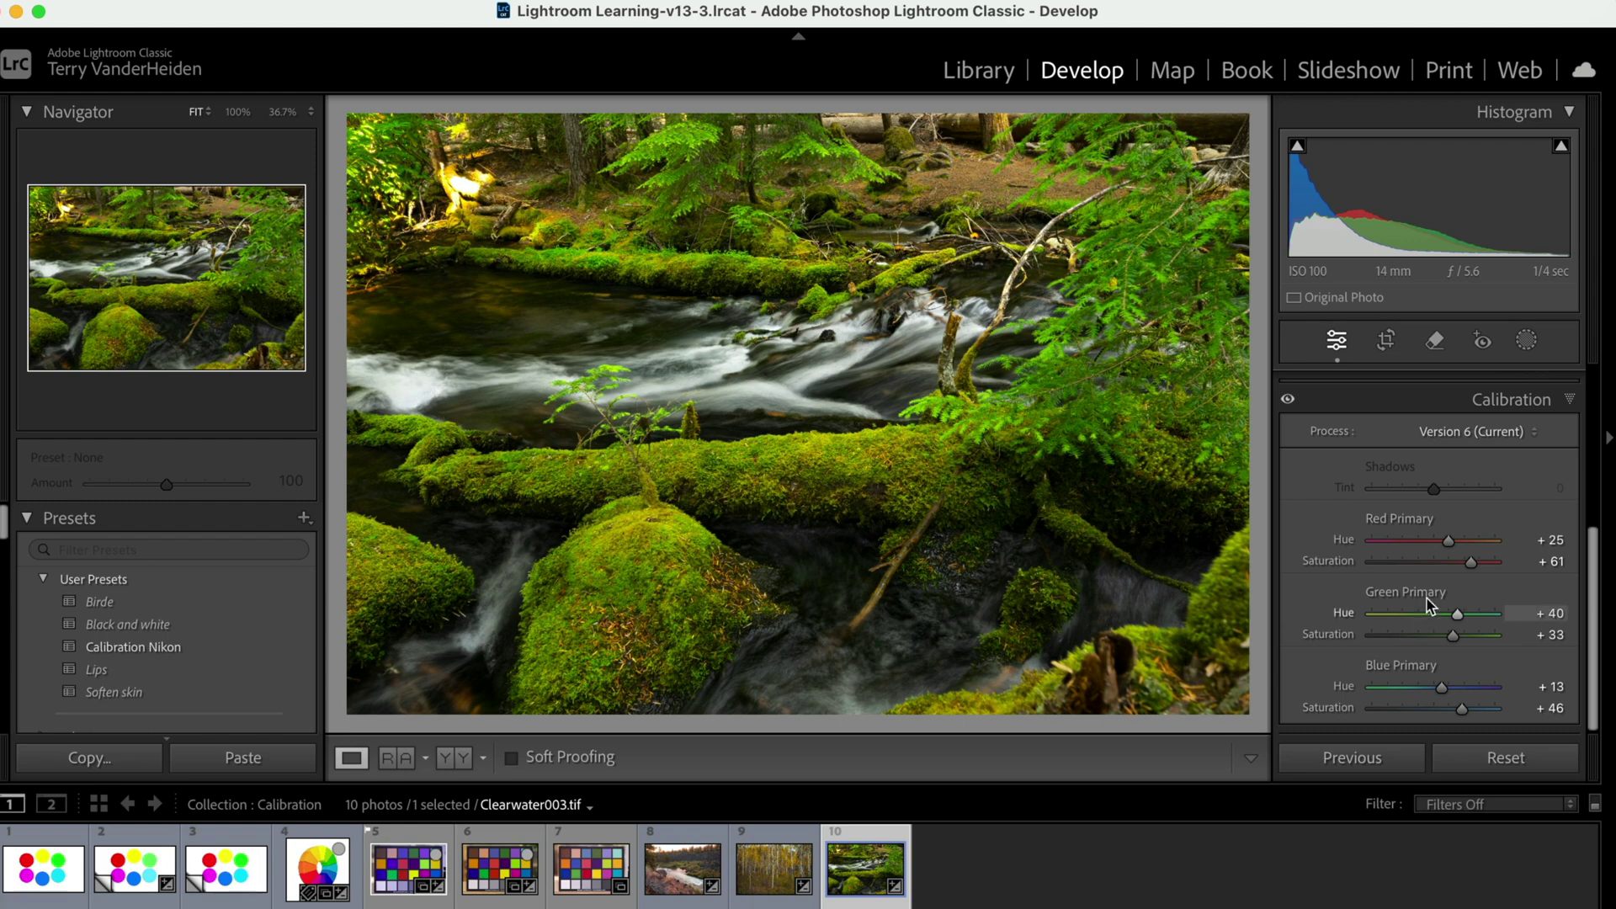
Lower Clearwater003.tif's Red Primary Saturation from +61 to +37
{"action": "mouse_move", "coordinate": [1469, 563]}
{"action": "left_mouse_down"}
{"action": "mouse_move", "coordinate": [1386, 570]}
{"action": "mouse_move", "coordinate": [1454, 570]}
{"action": "left_mouse_up"}
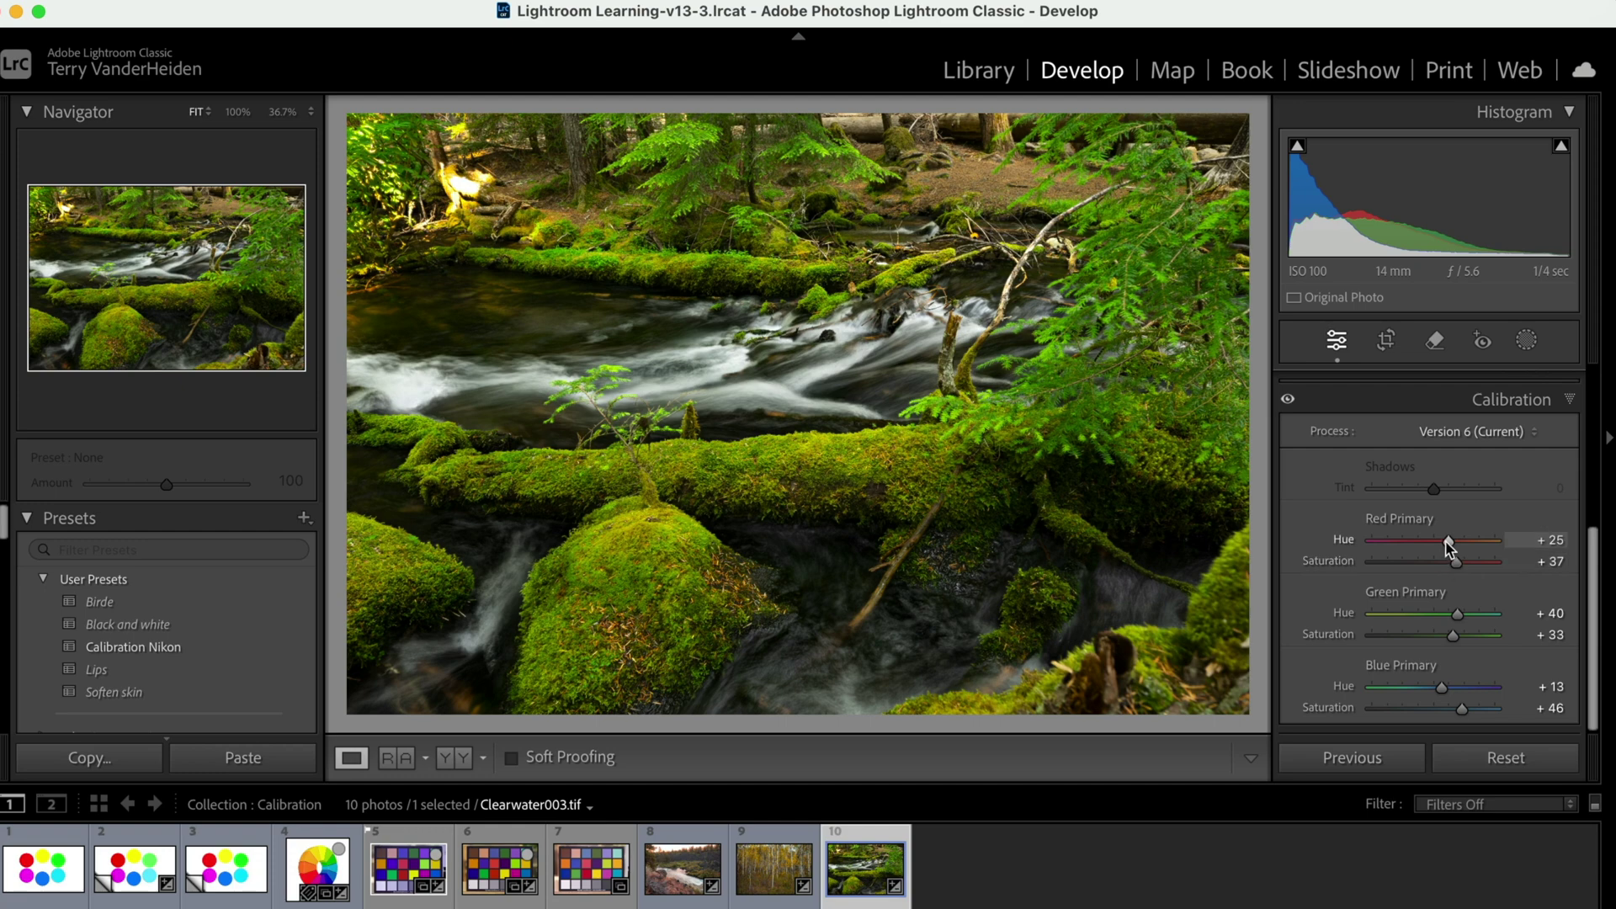